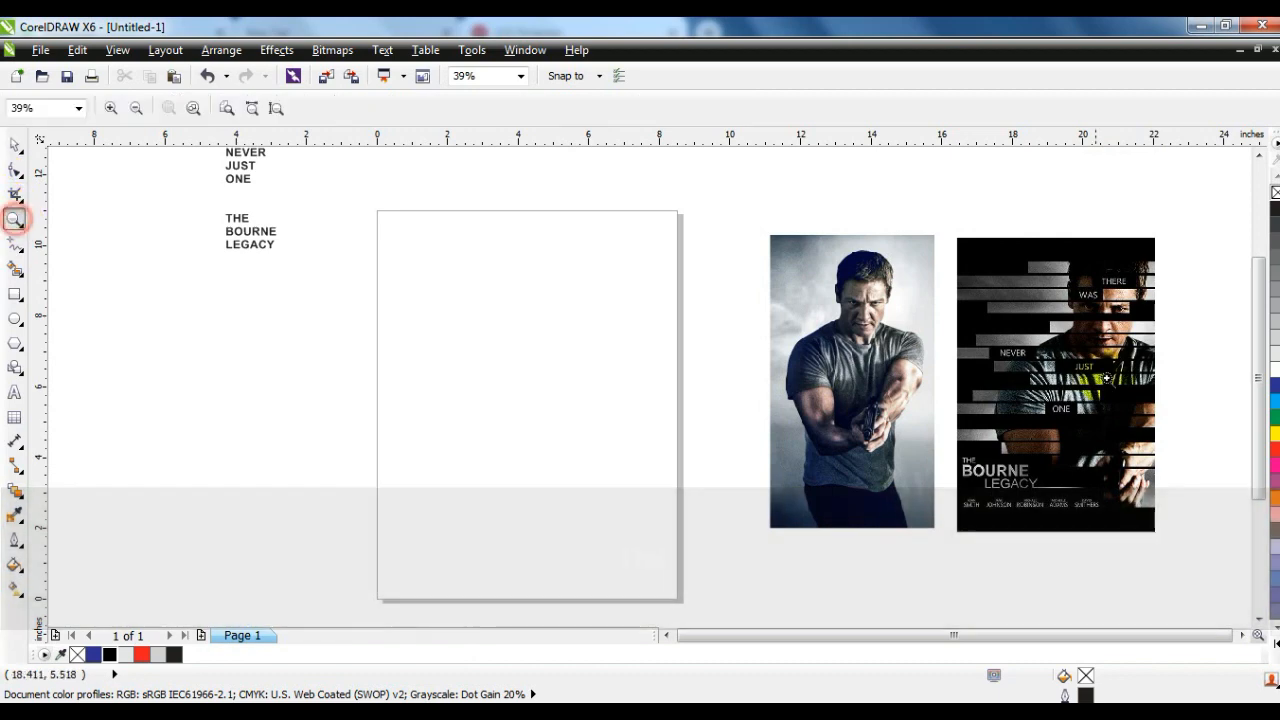
- Draw a rectangle about 8.53 by 12.63 inches over the page and fill it with C100 M100 Y100 K100 black
drag(953, 232, 1160, 537)
drag(819, 589, 487, 169)
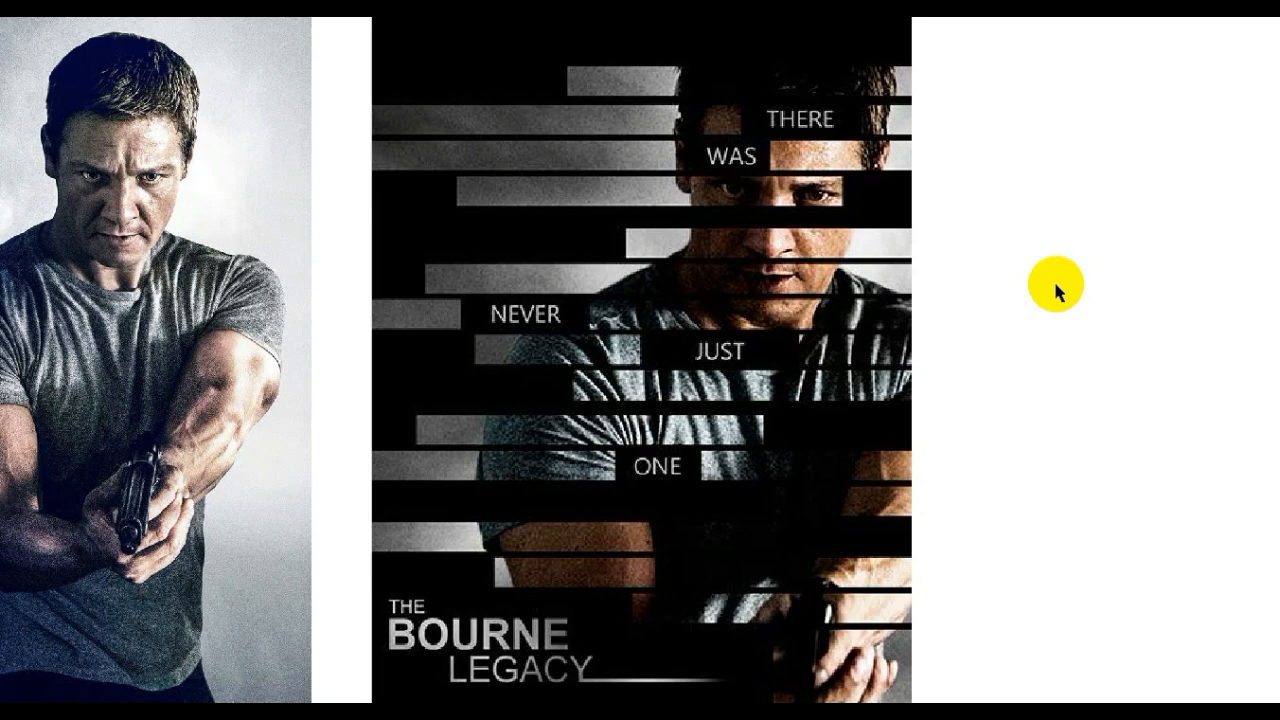
click(1056, 284)
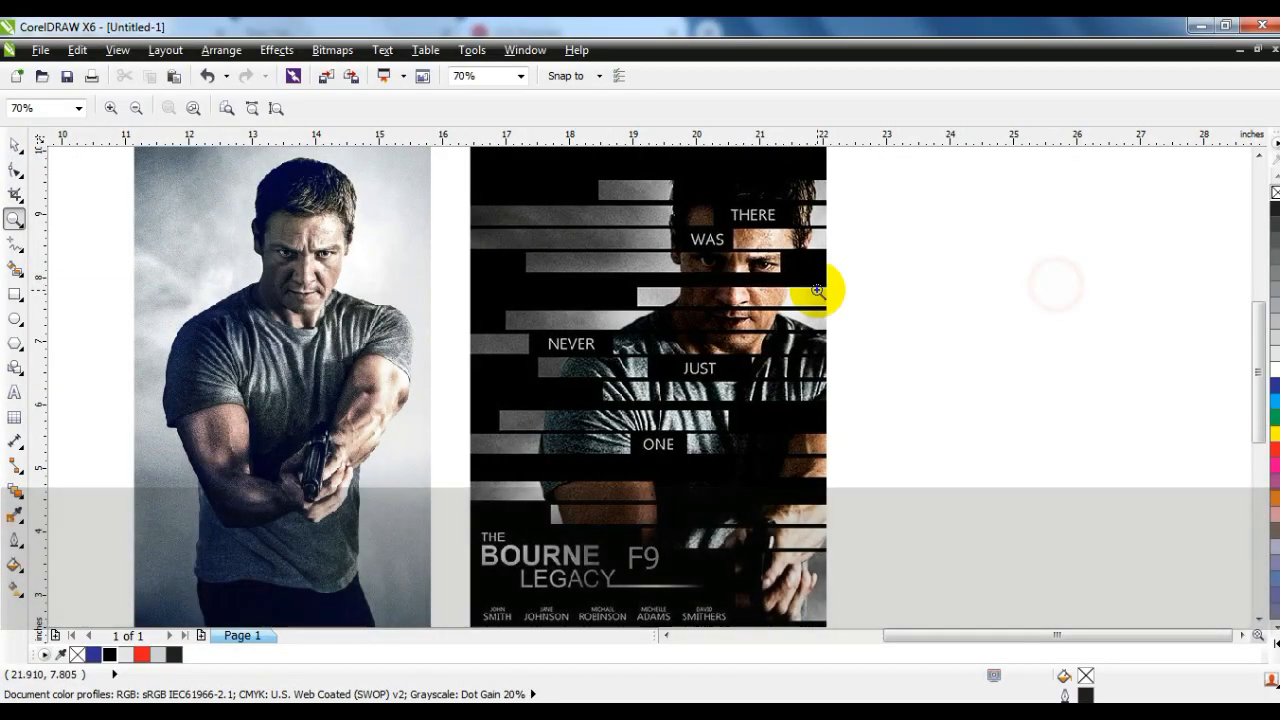
right_click(819, 289)
right_click(783, 319)
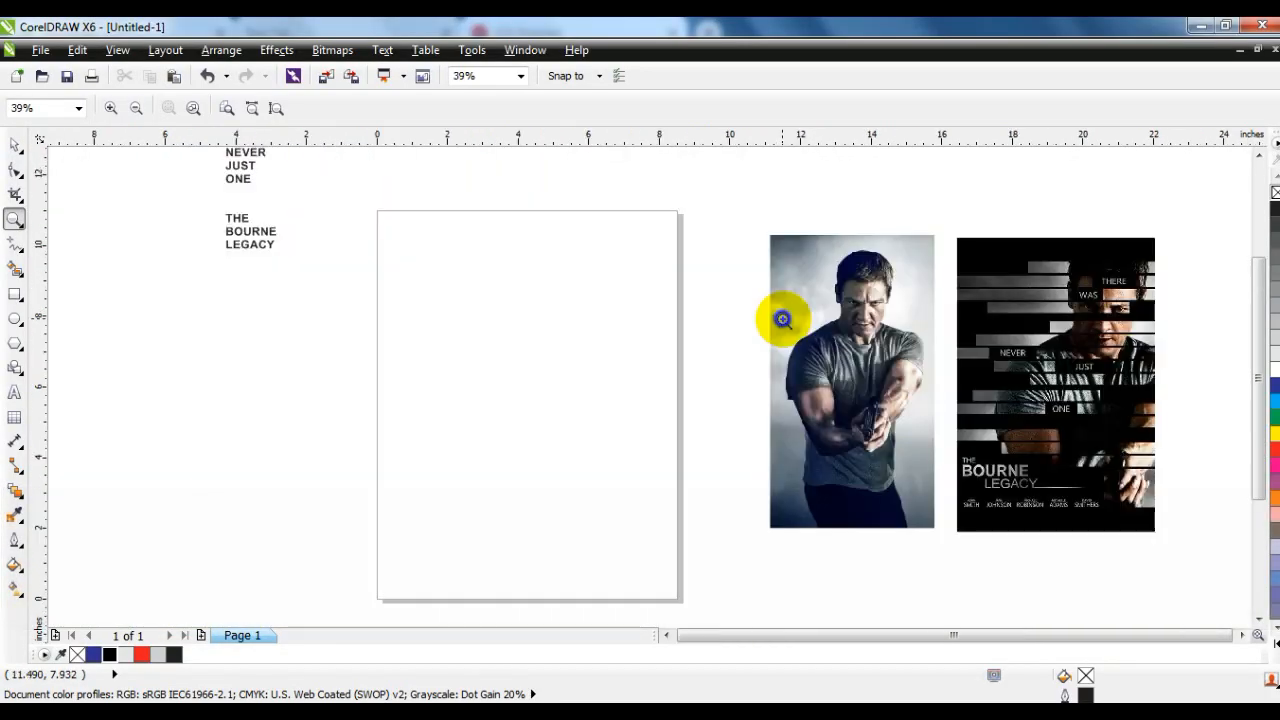
click(15, 294)
drag(375, 151, 676, 599)
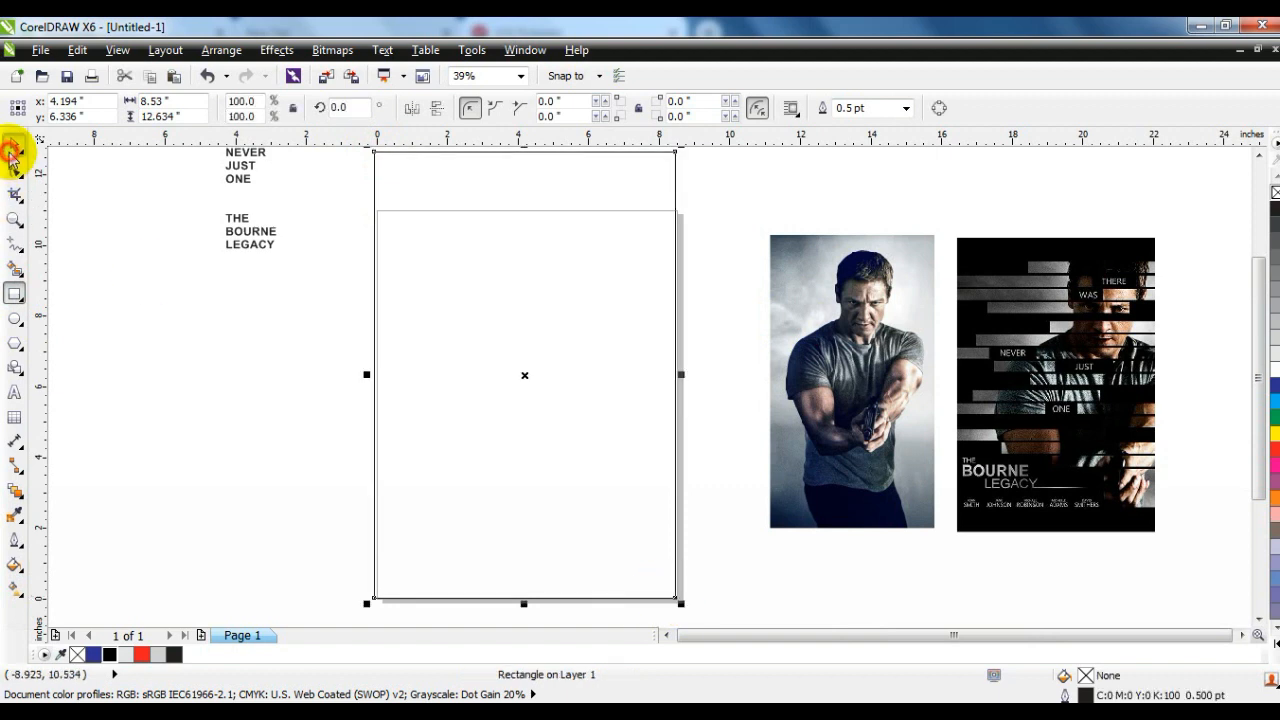
click(12, 148)
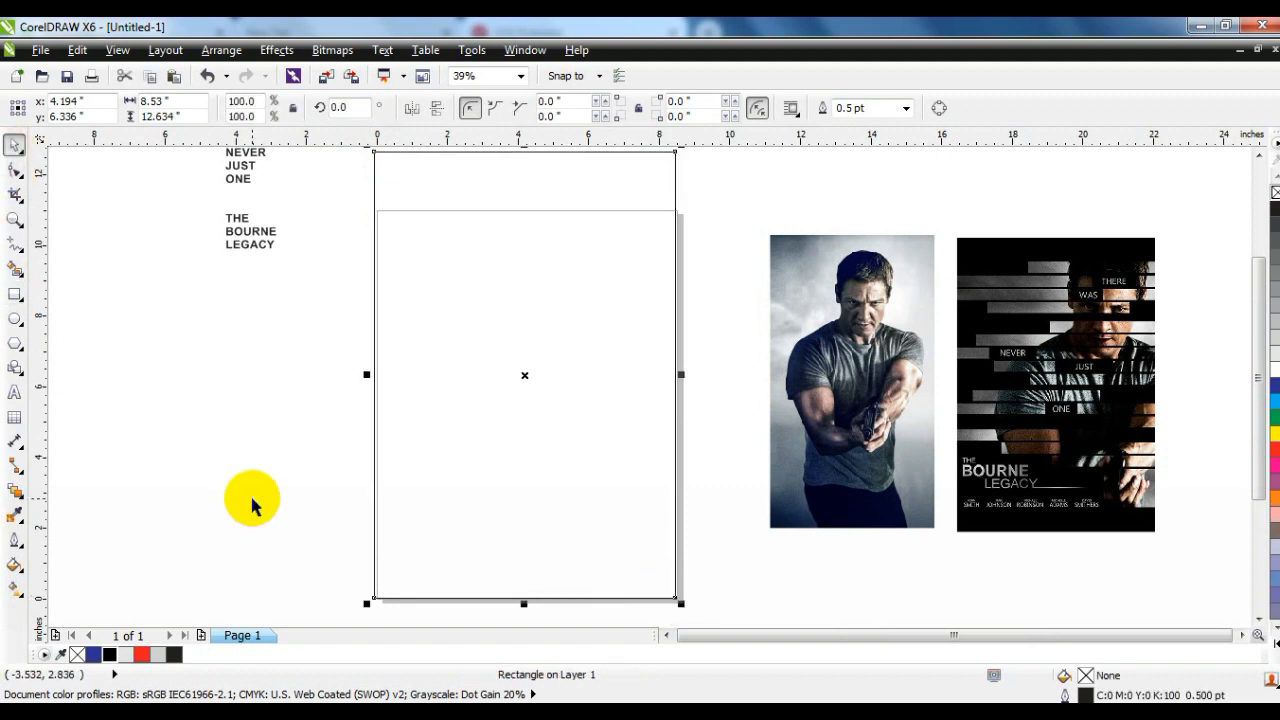
click(109, 656)
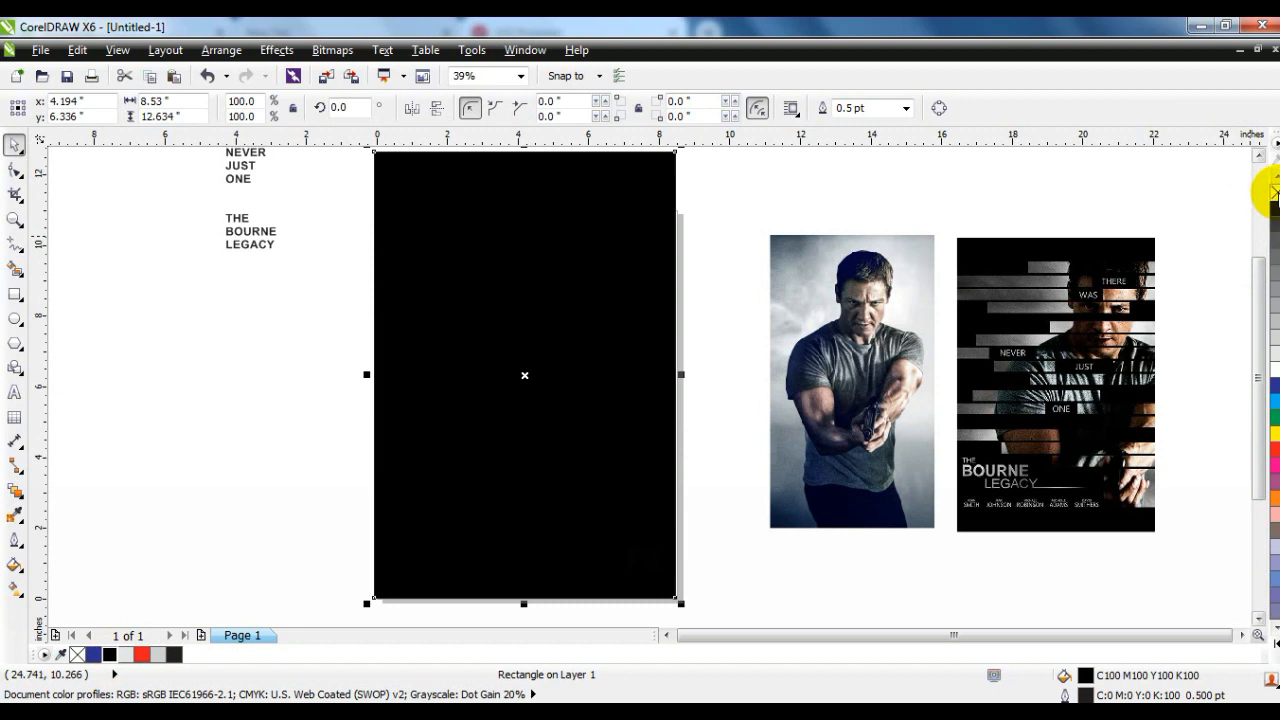
click(726, 371)
- Enlarge the word BOURNE to about 7.9 inches wide on the black rectangle, in front, formatted red in Futura XBlk BT
drag(251, 243, 499, 474)
drag(365, 425, 543, 294)
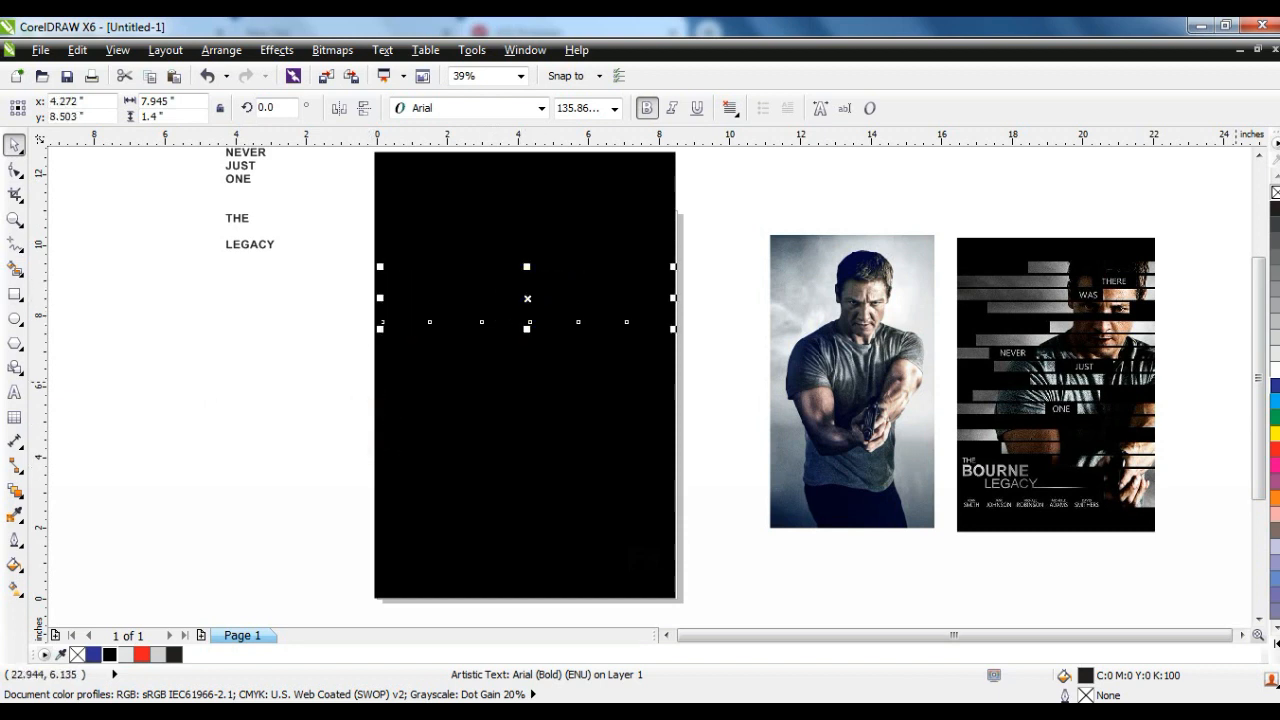
click(1276, 452)
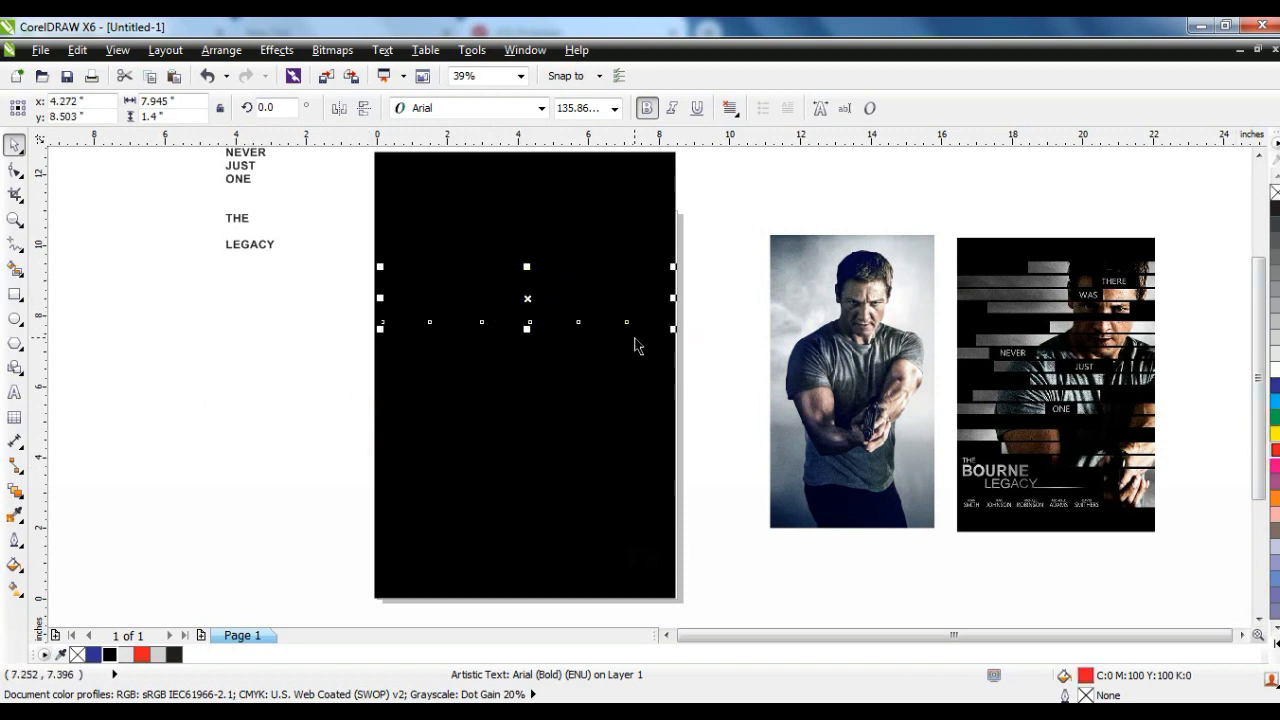
key(shift+Page_Up)
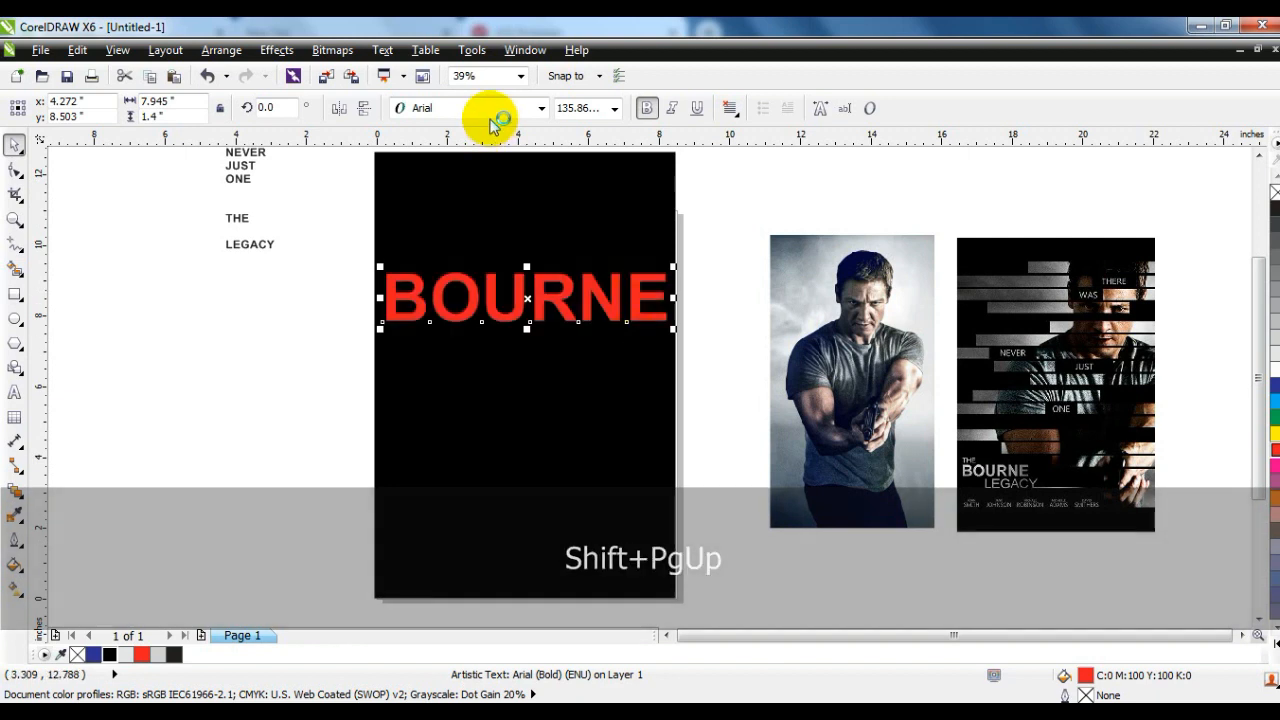
click(490, 110)
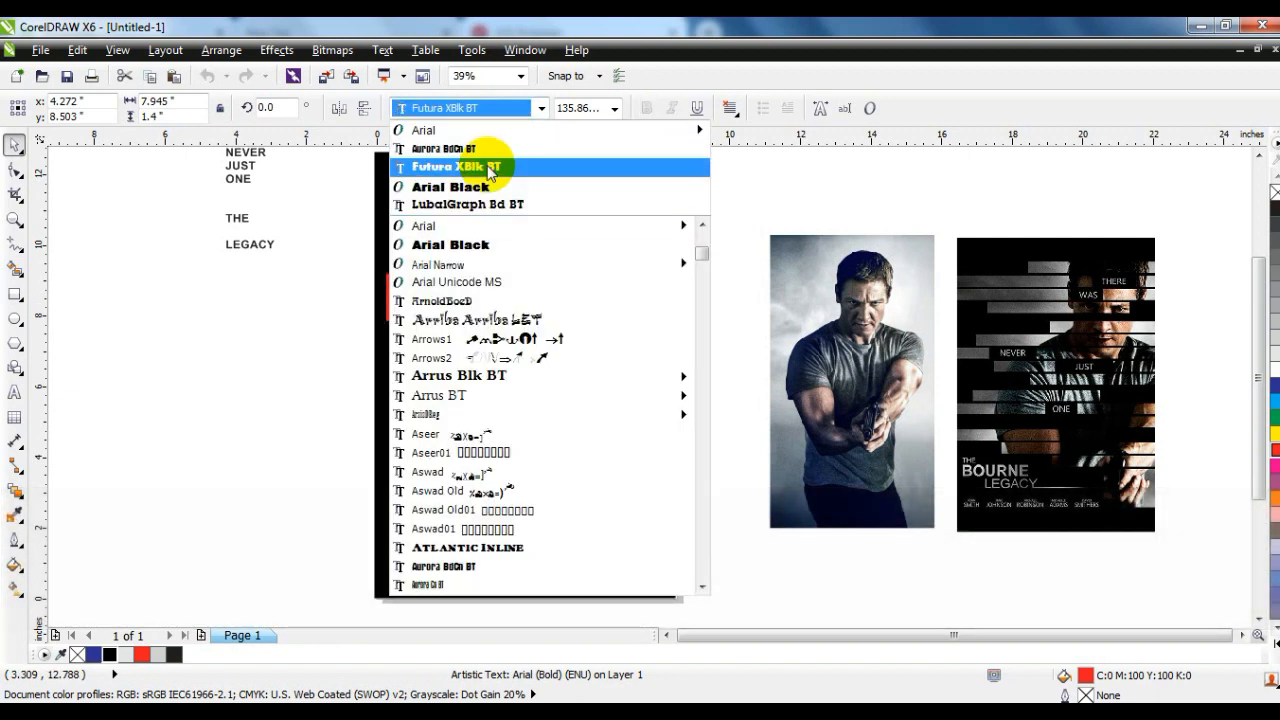
click(489, 168)
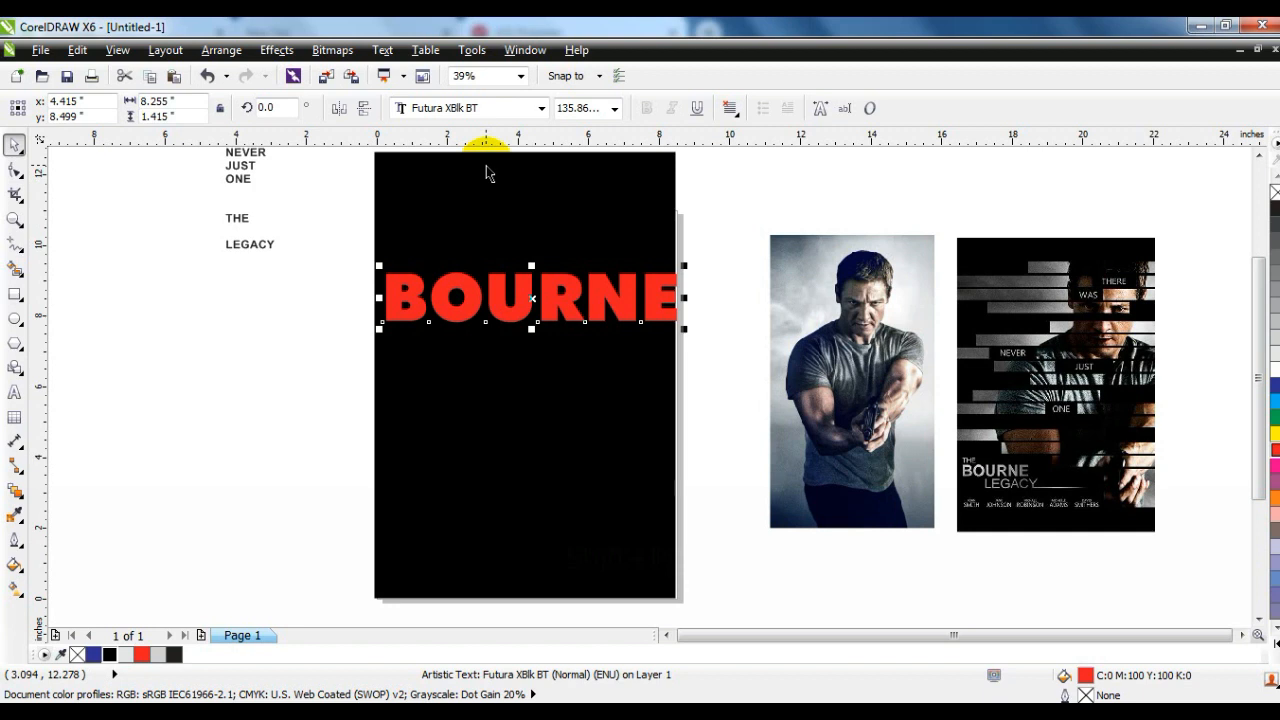
- Split BOURNE into the three lines BO, UR and NE and tighten the line spacing until the lines nearly touch
click(13, 393)
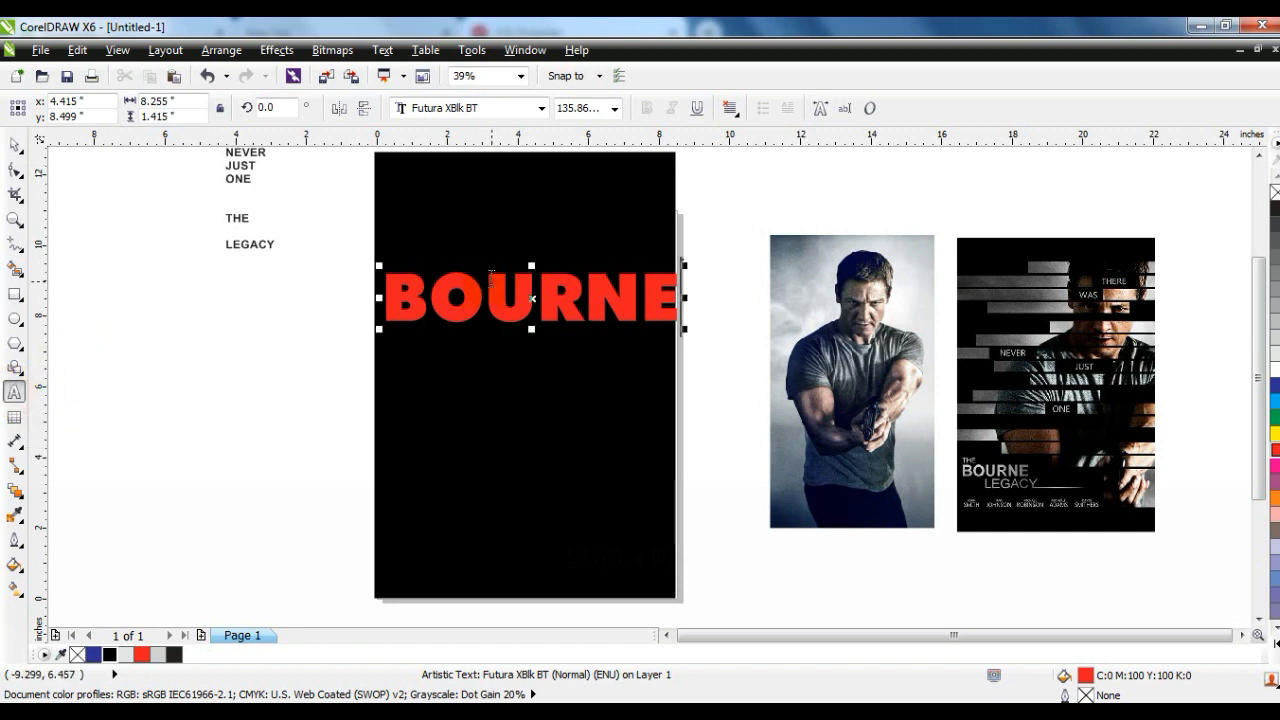
click(487, 276)
key(Return)
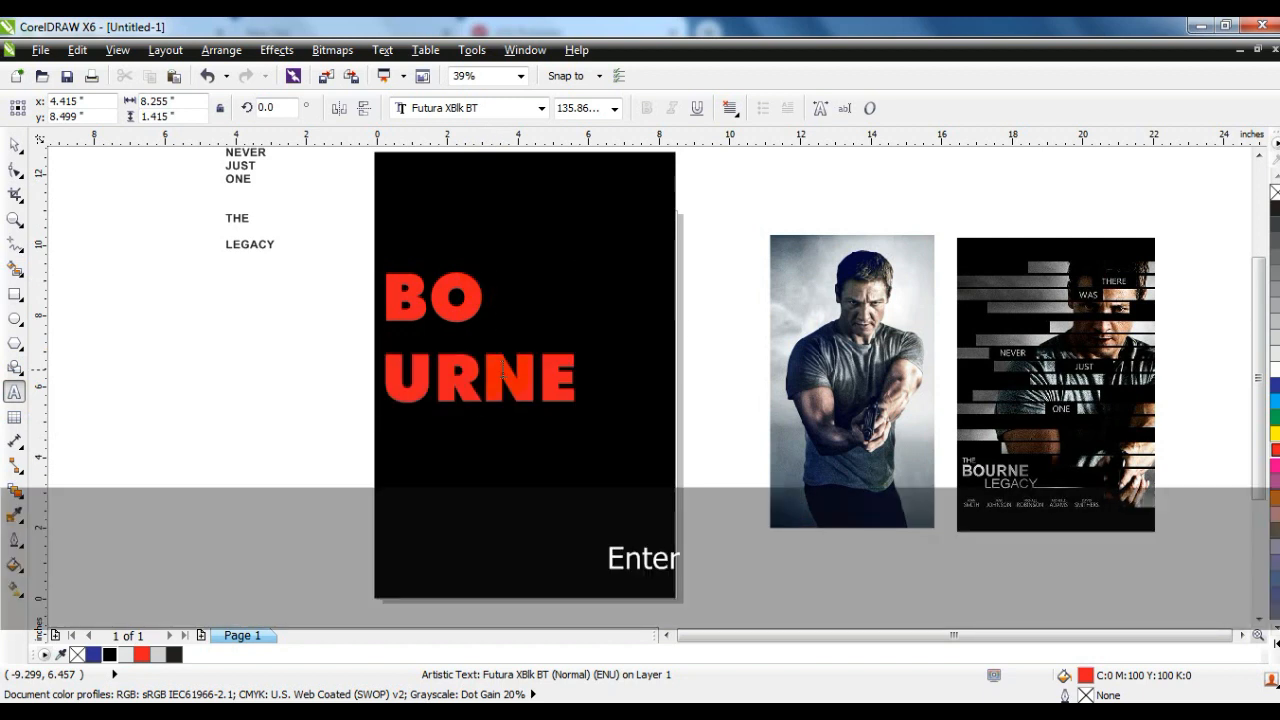
click(492, 369)
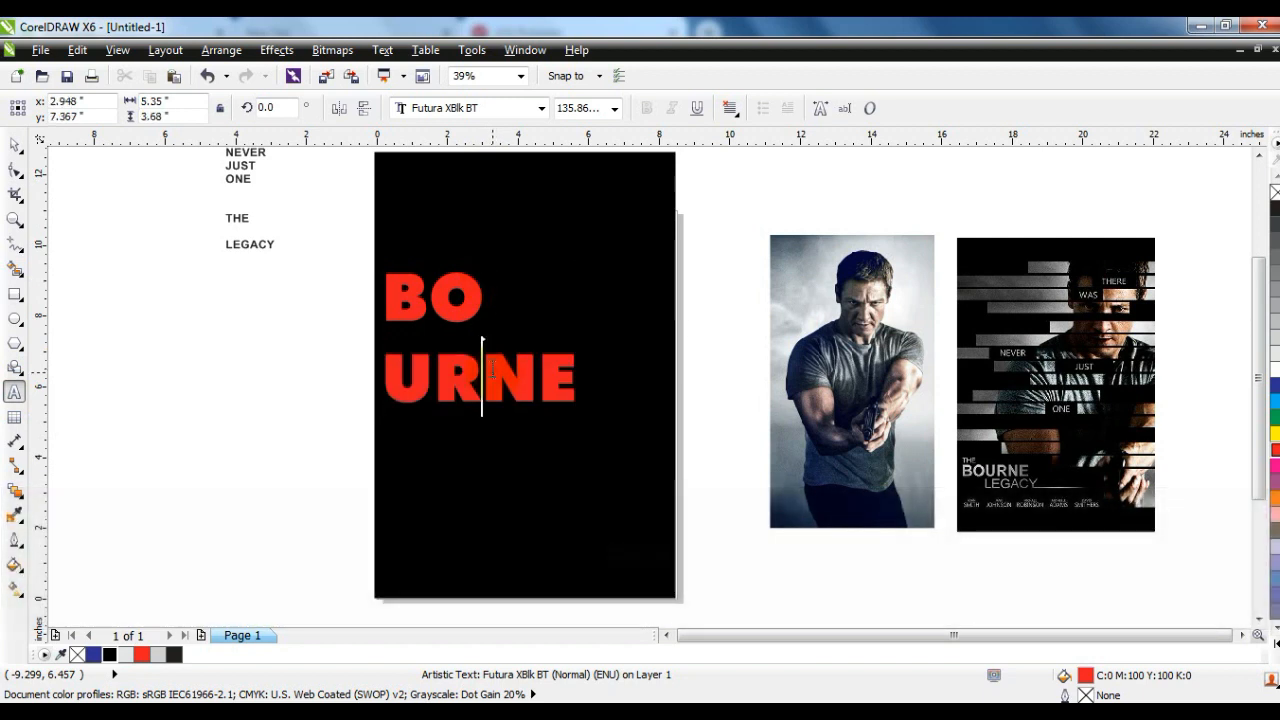
key(Return)
click(15, 170)
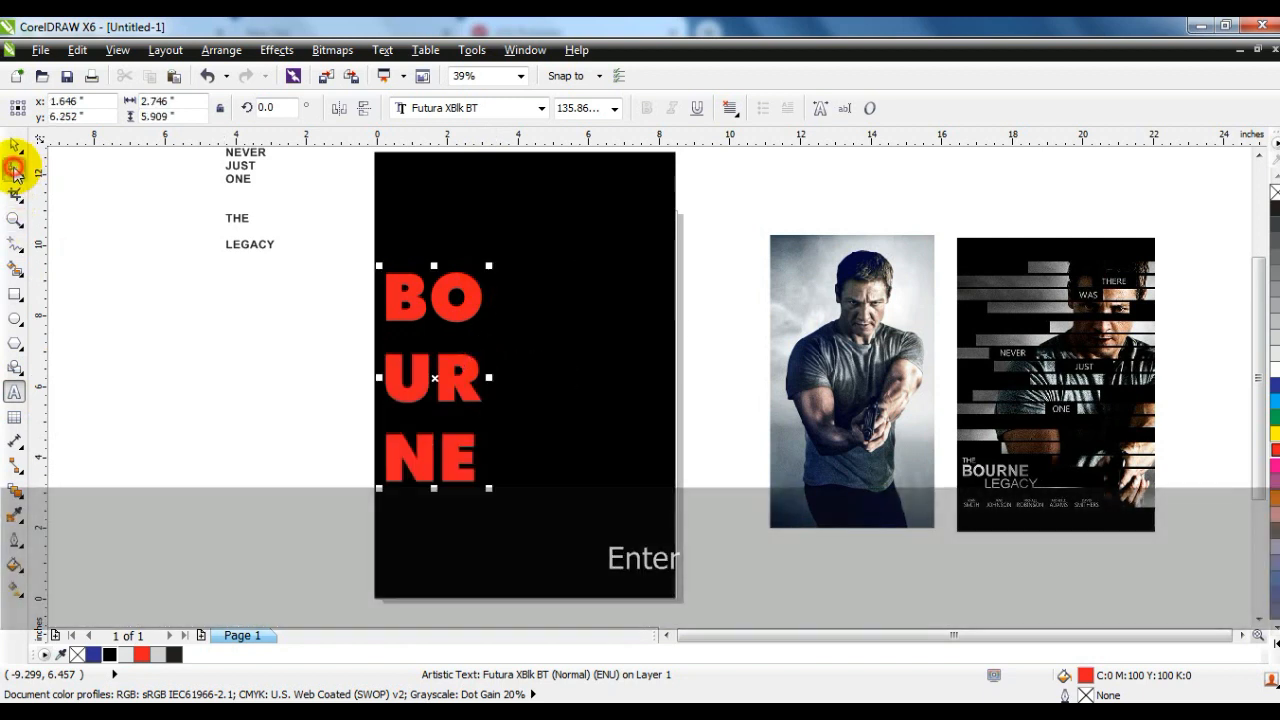
drag(380, 488, 378, 404)
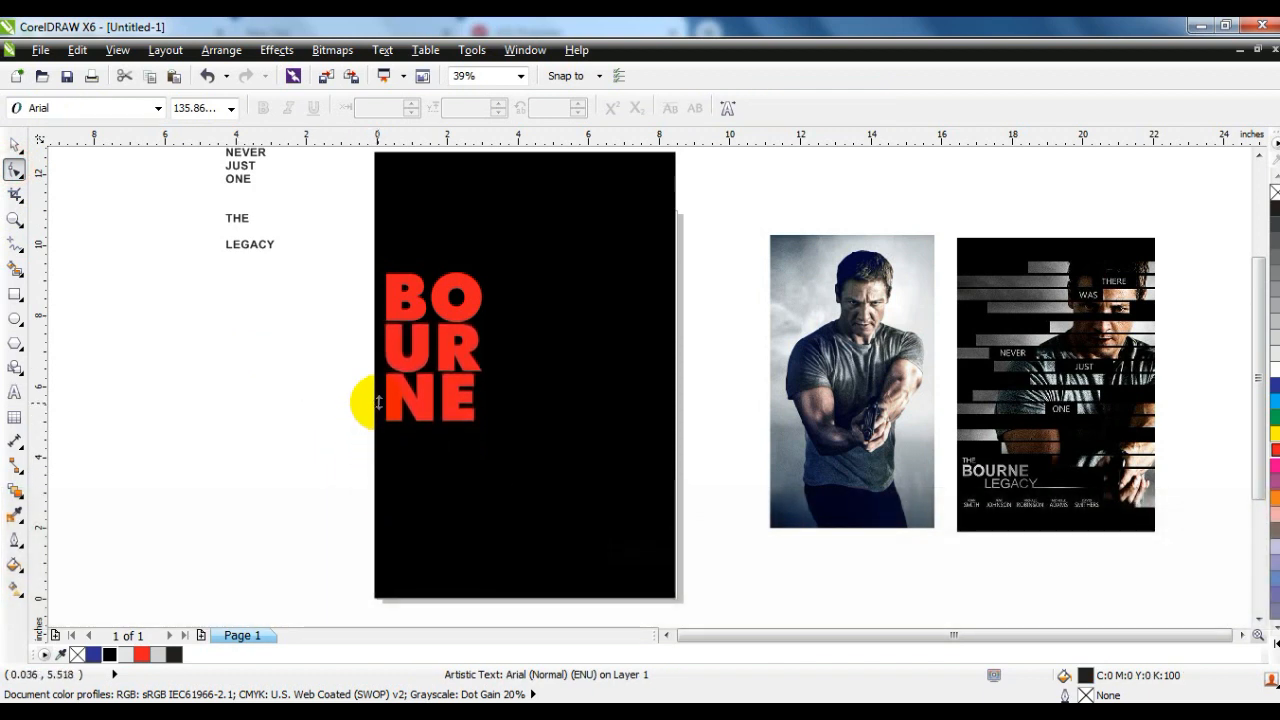
click(15, 148)
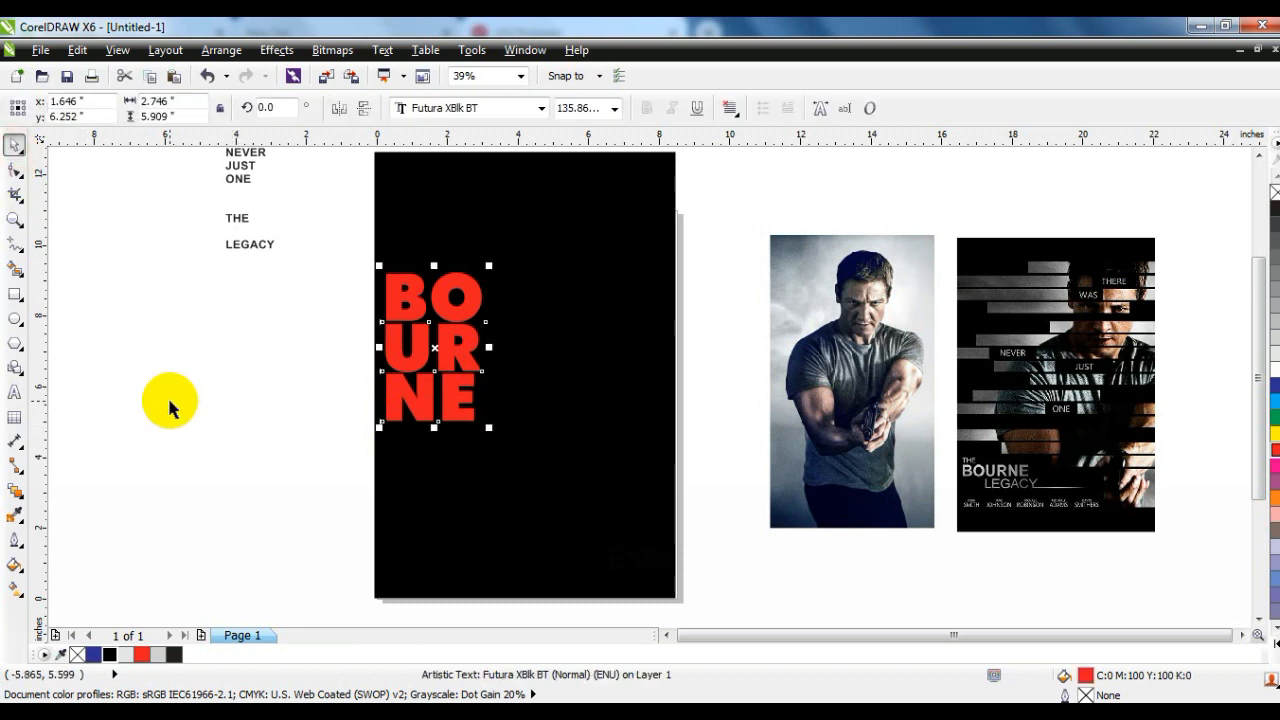
- Set THE in Futura XBlk BT, enlarge it and place it above BO in front of the rectangle, filled with 10% Black
click(170, 403)
click(460, 106)
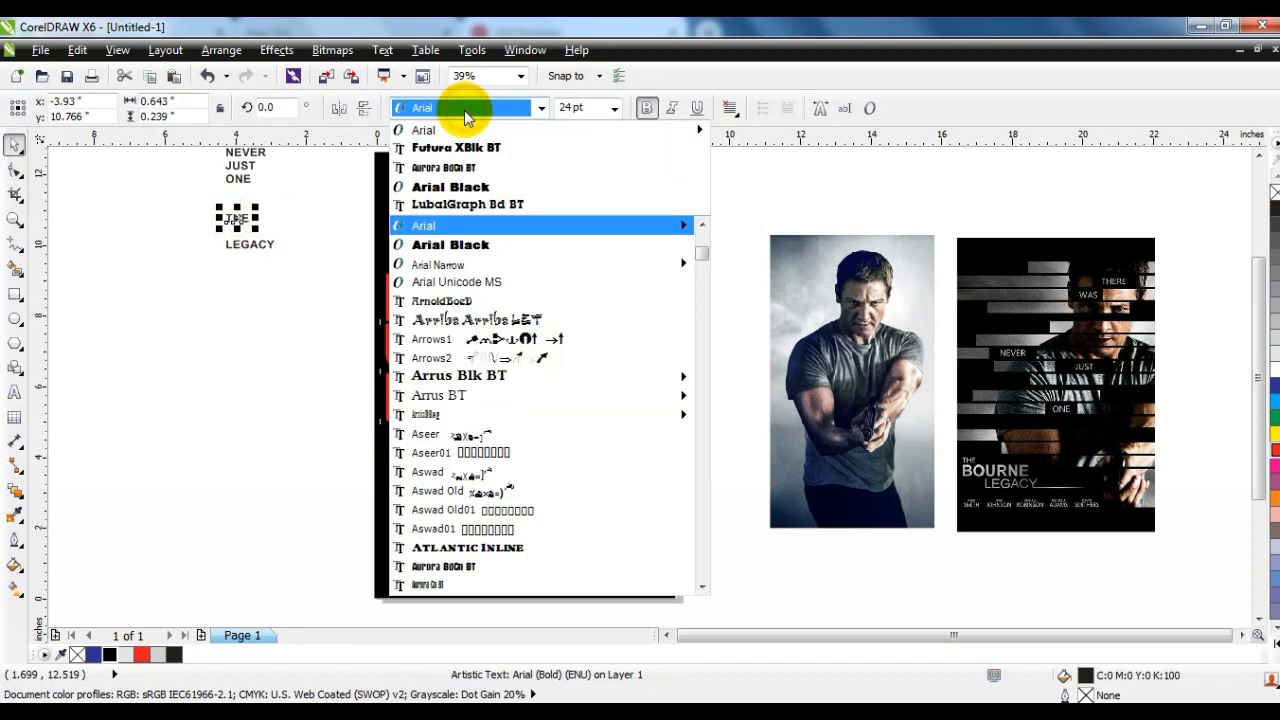
click(455, 141)
drag(255, 207, 434, 244)
click(300, 207)
click(110, 654)
click(313, 350)
drag(458, 326, 520, 449)
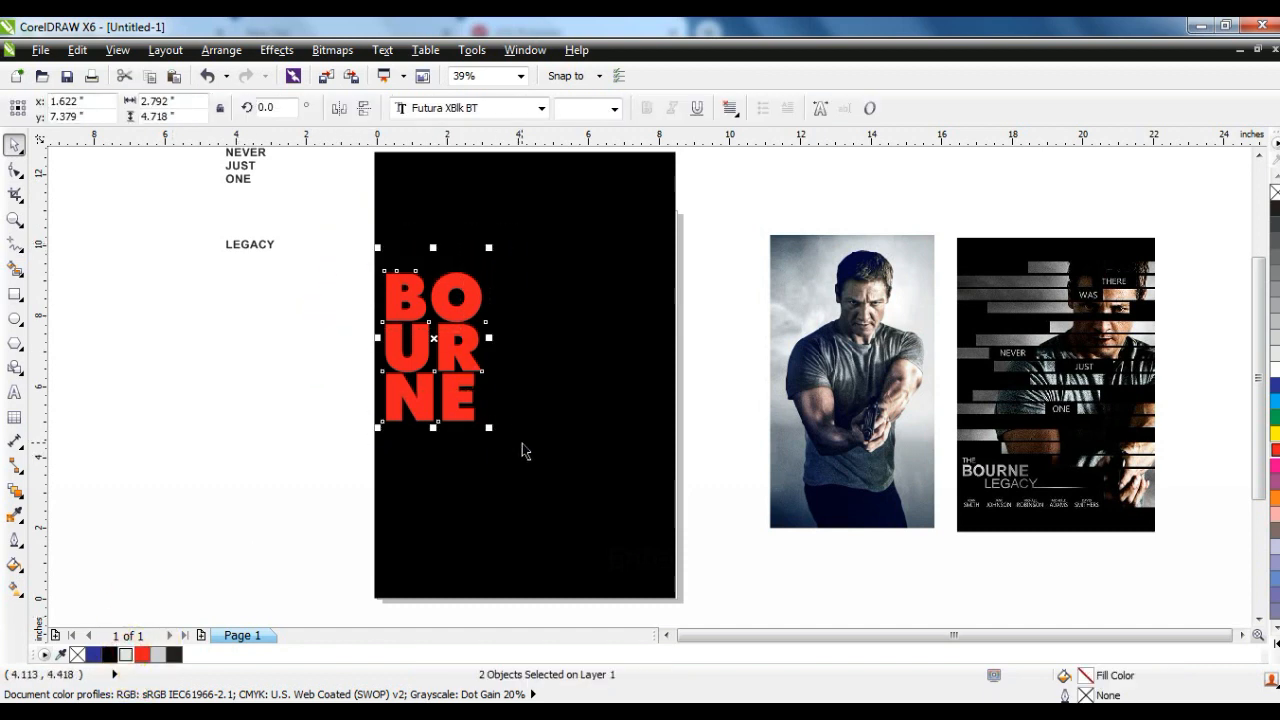
key(shift+Page_Up)
click(333, 300)
- Break the three-line BOURNE text apart into separate line objects
drag(338, 237, 490, 440)
click(14, 219)
drag(347, 230, 700, 475)
click(14, 145)
click(271, 385)
click(372, 314)
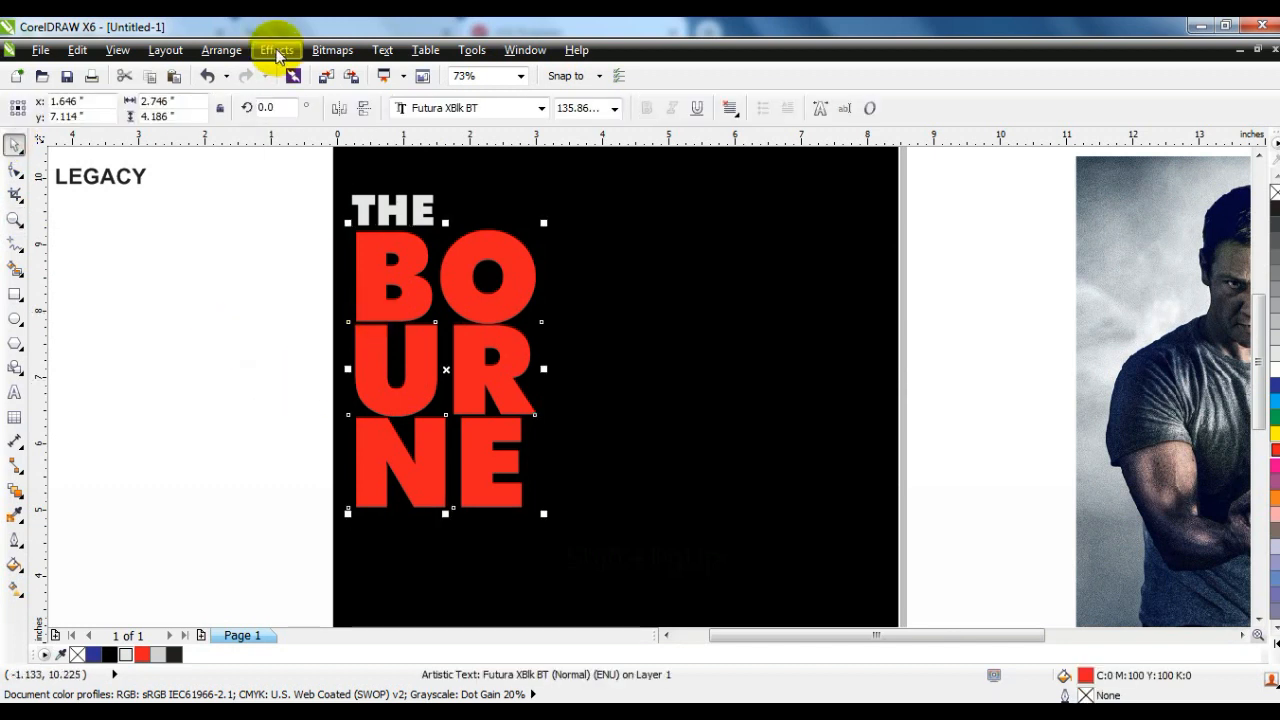
click(221, 50)
click(323, 257)
click(181, 330)
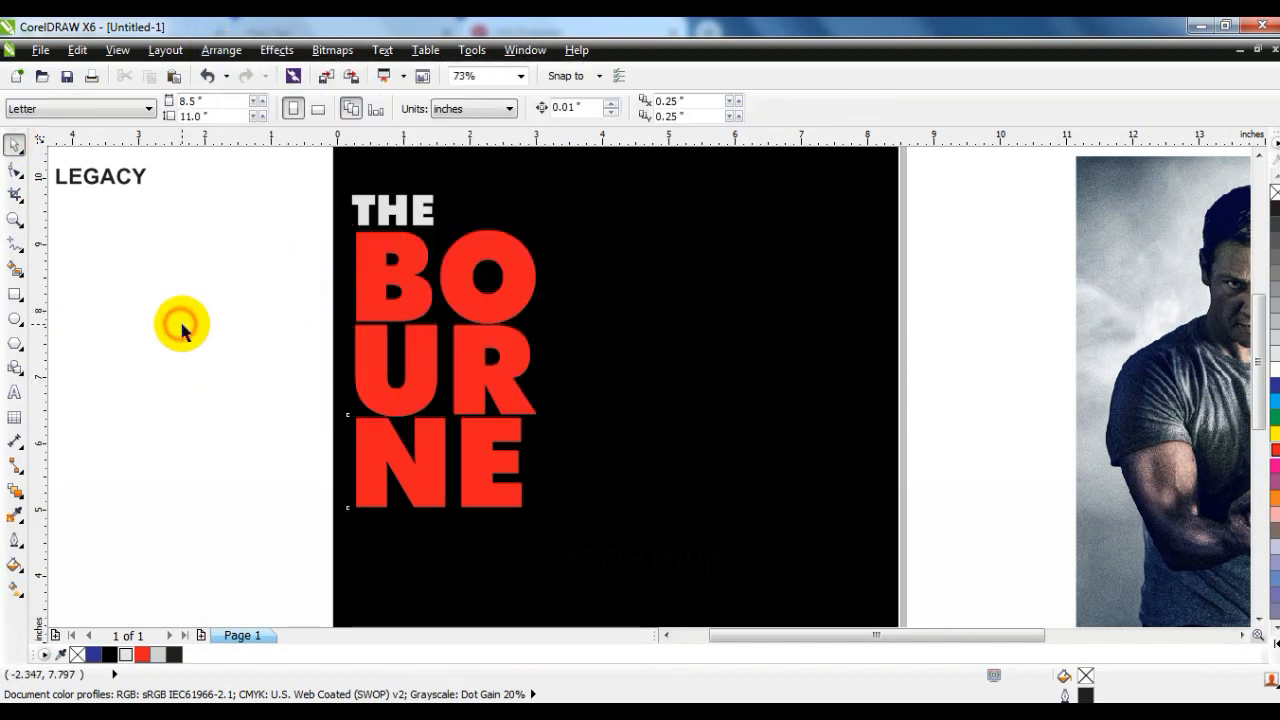
- Add vertical guidelines at the left and right edges of the lettering and stretch NE to the right-hand guideline
drag(46, 297, 357, 328)
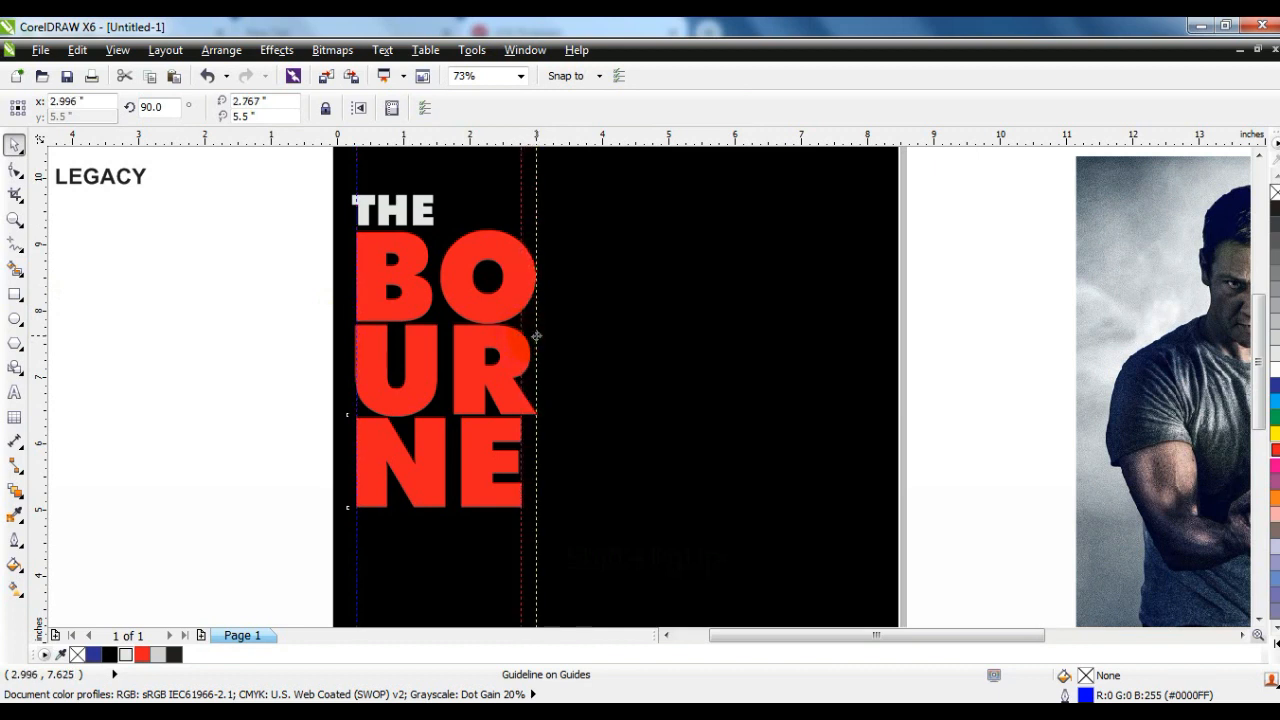
click(485, 450)
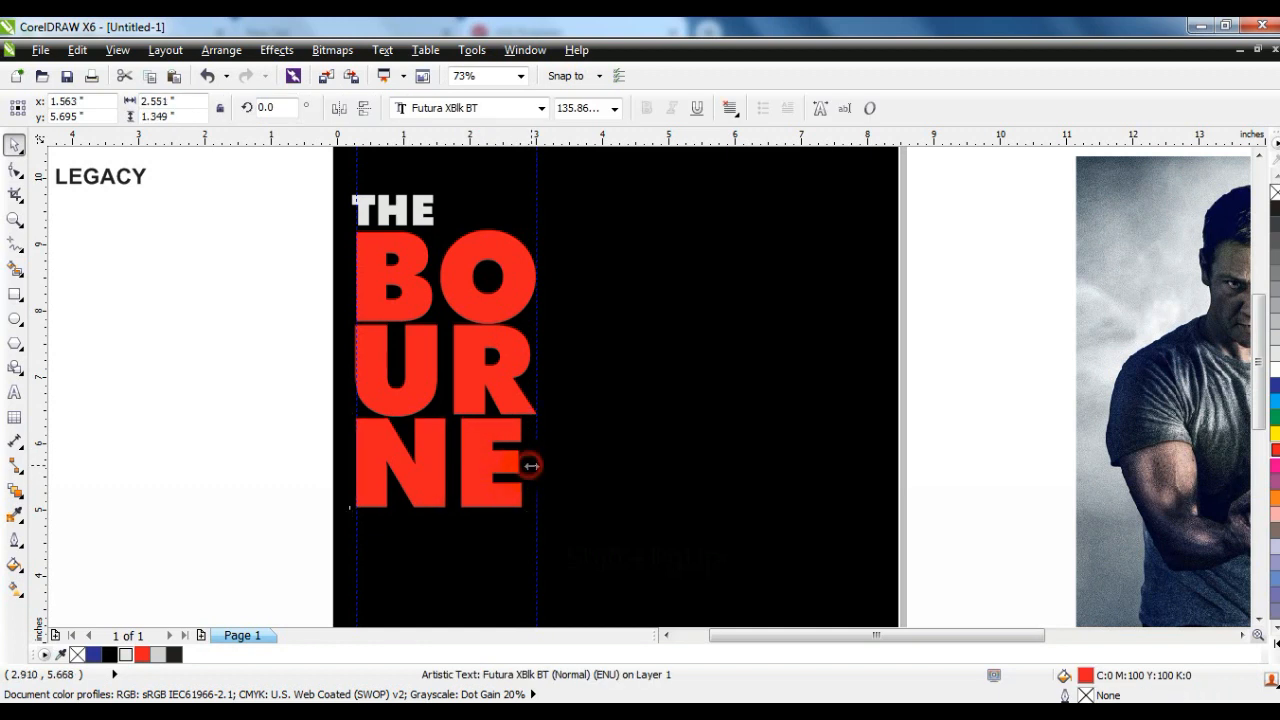
drag(530, 466, 538, 466)
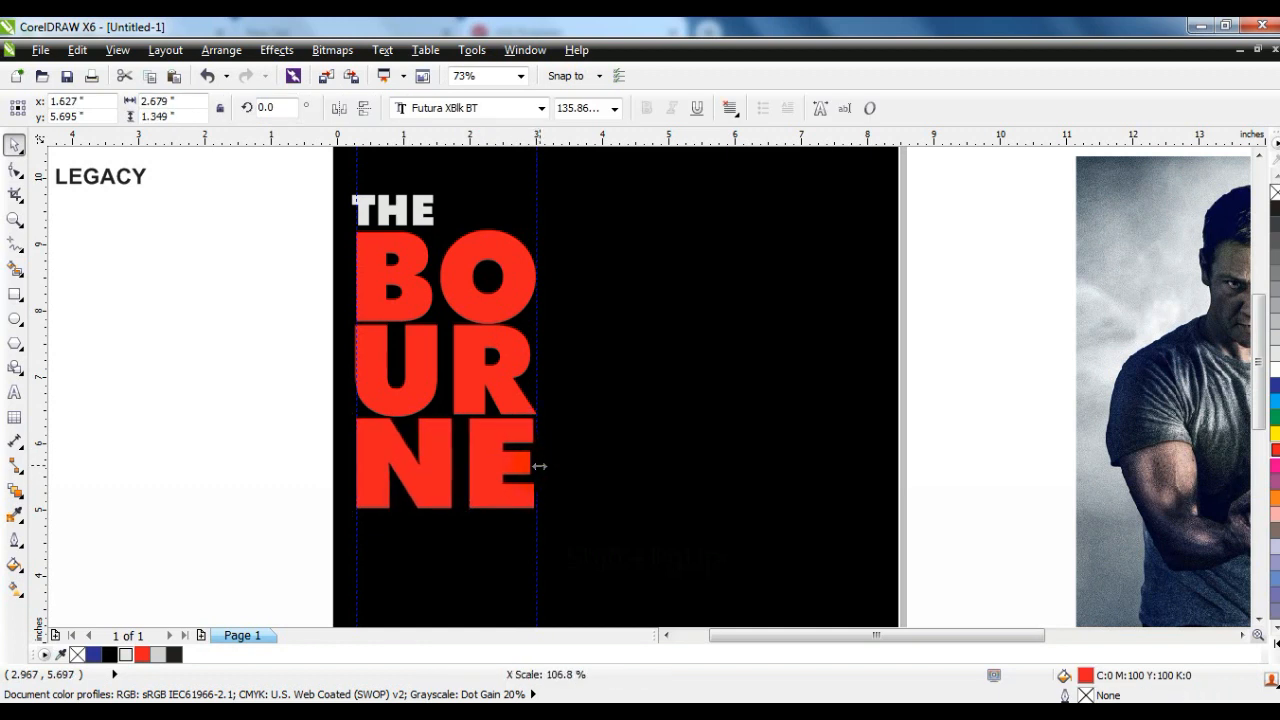
- Convert the BO, UR and NE lines to curves and weld them into one shape
click(263, 274)
drag(309, 224, 557, 543)
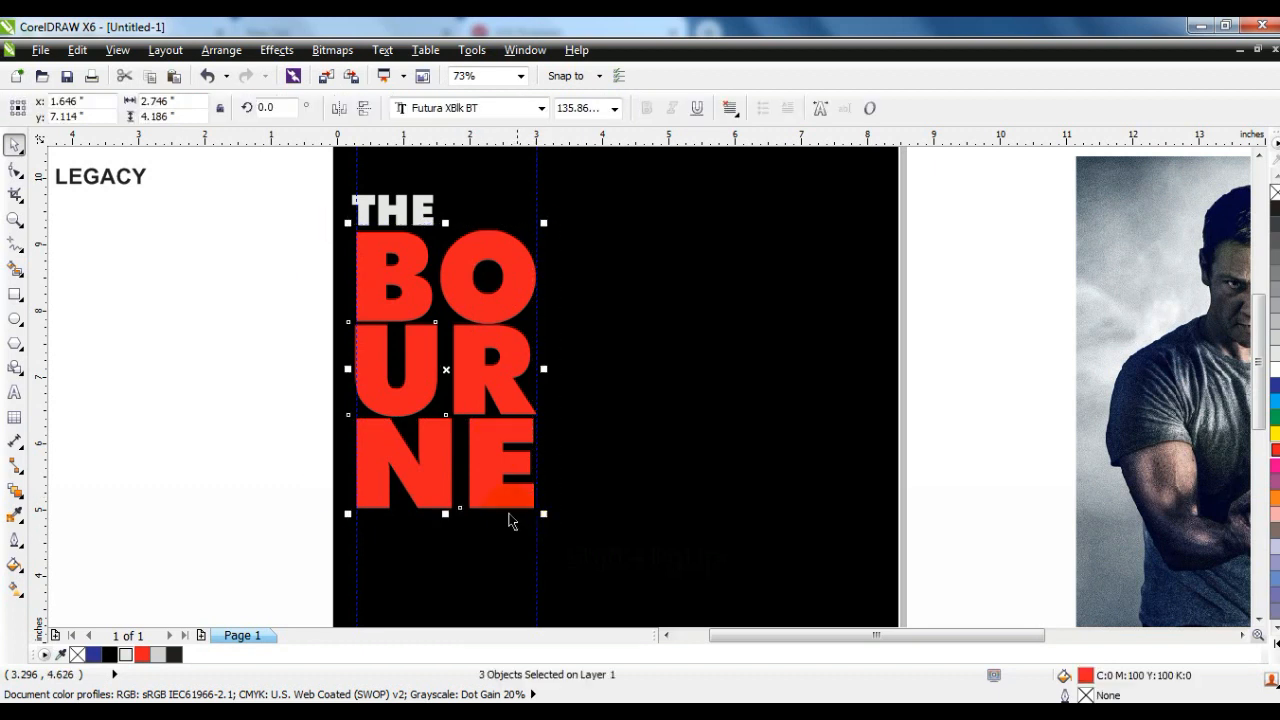
click(213, 50)
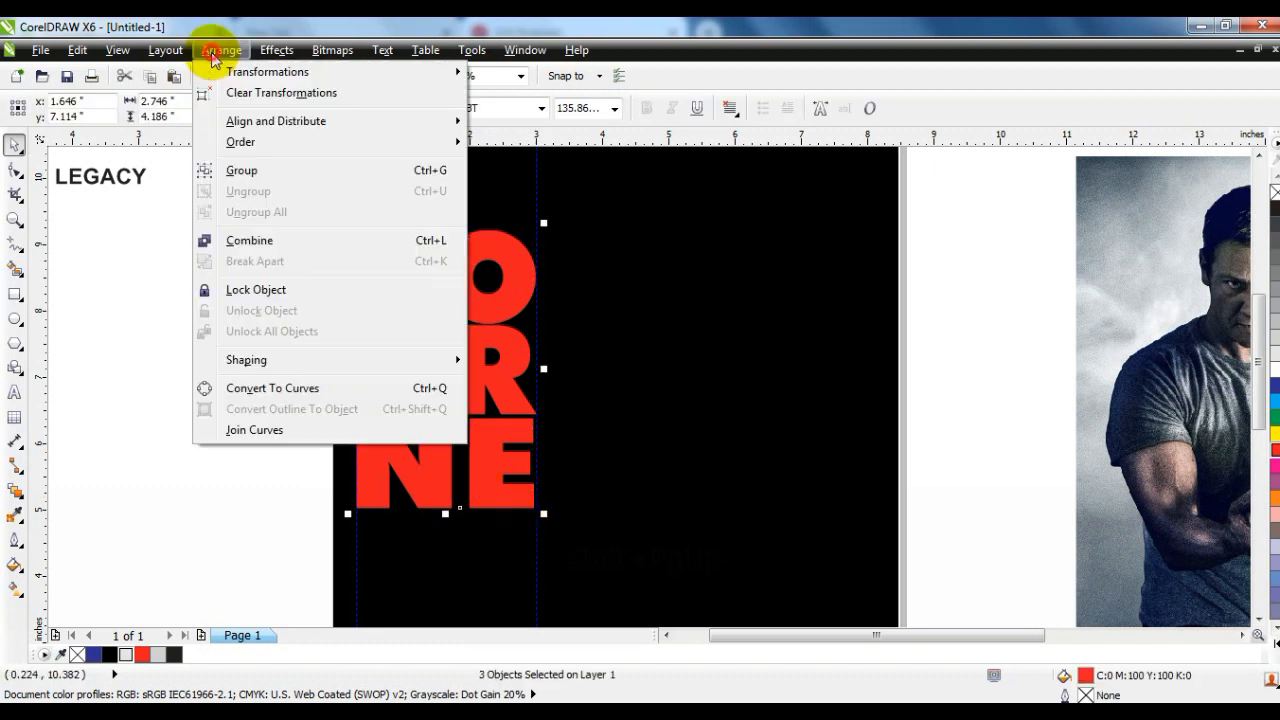
click(246, 388)
click(586, 110)
click(224, 295)
- Convert THE to curves and weld it with the BOURNE lettering into a single red shape
click(385, 228)
click(221, 50)
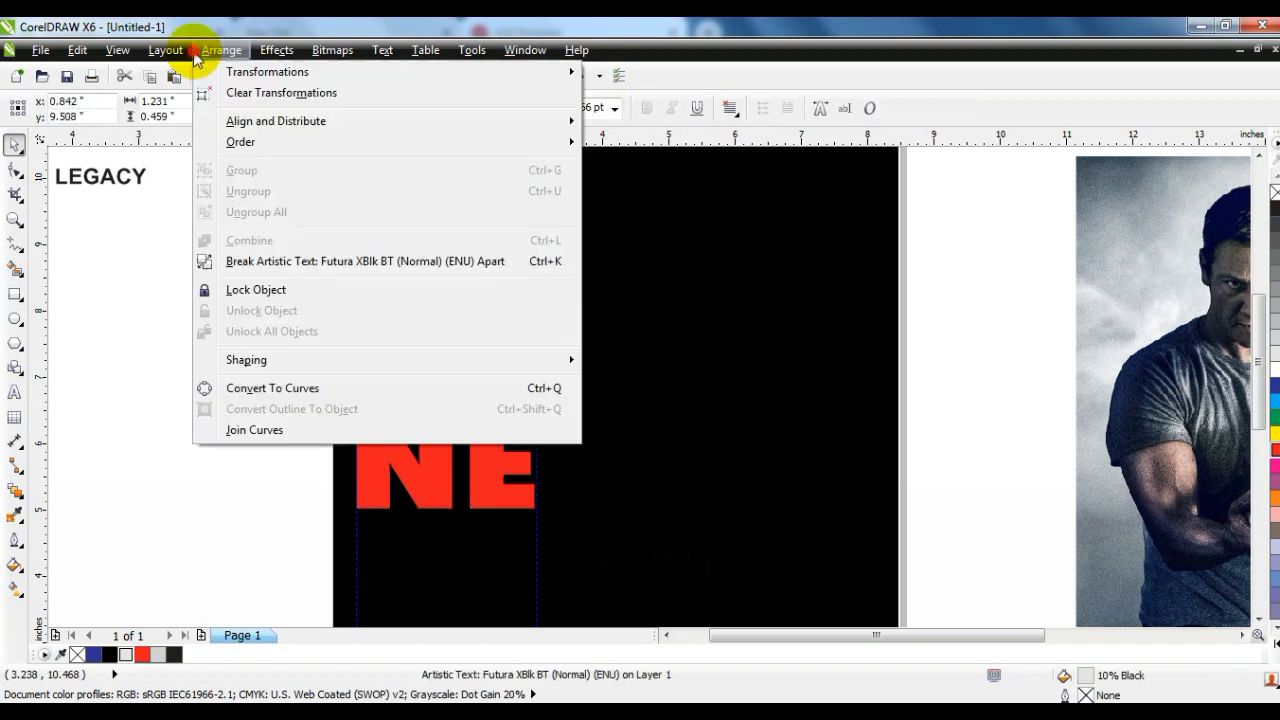
click(252, 388)
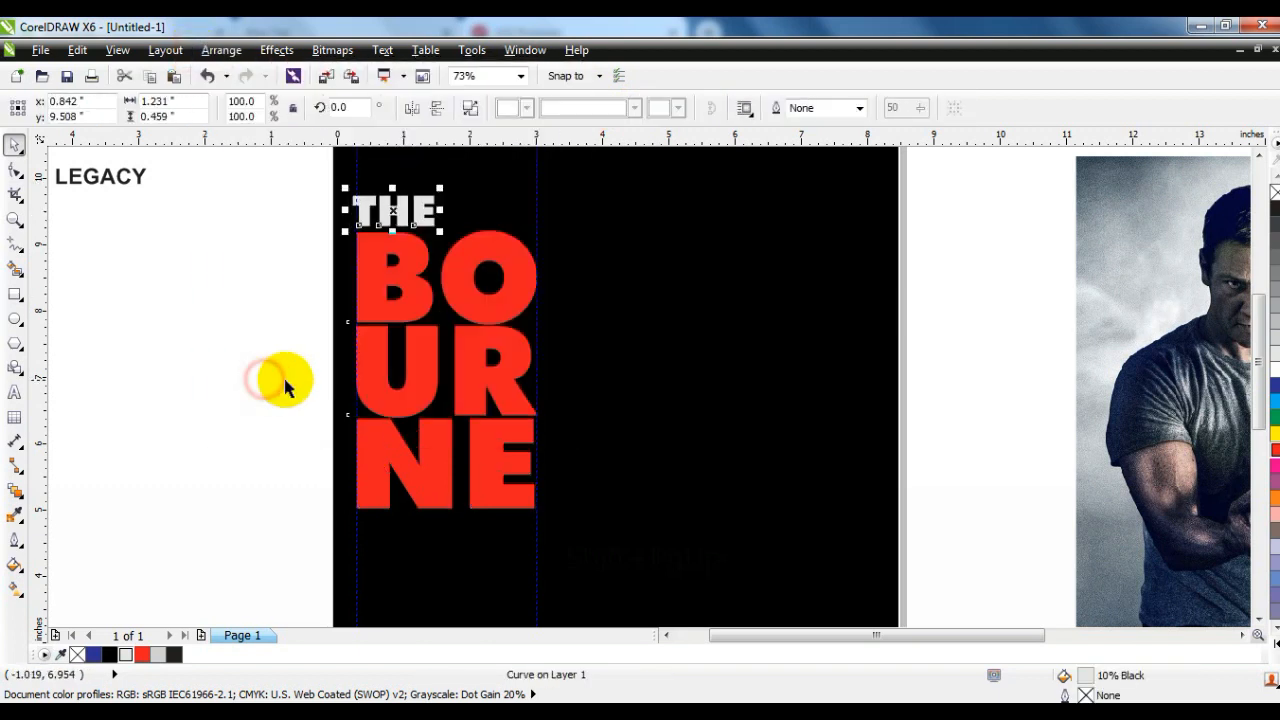
shift+click(420, 256)
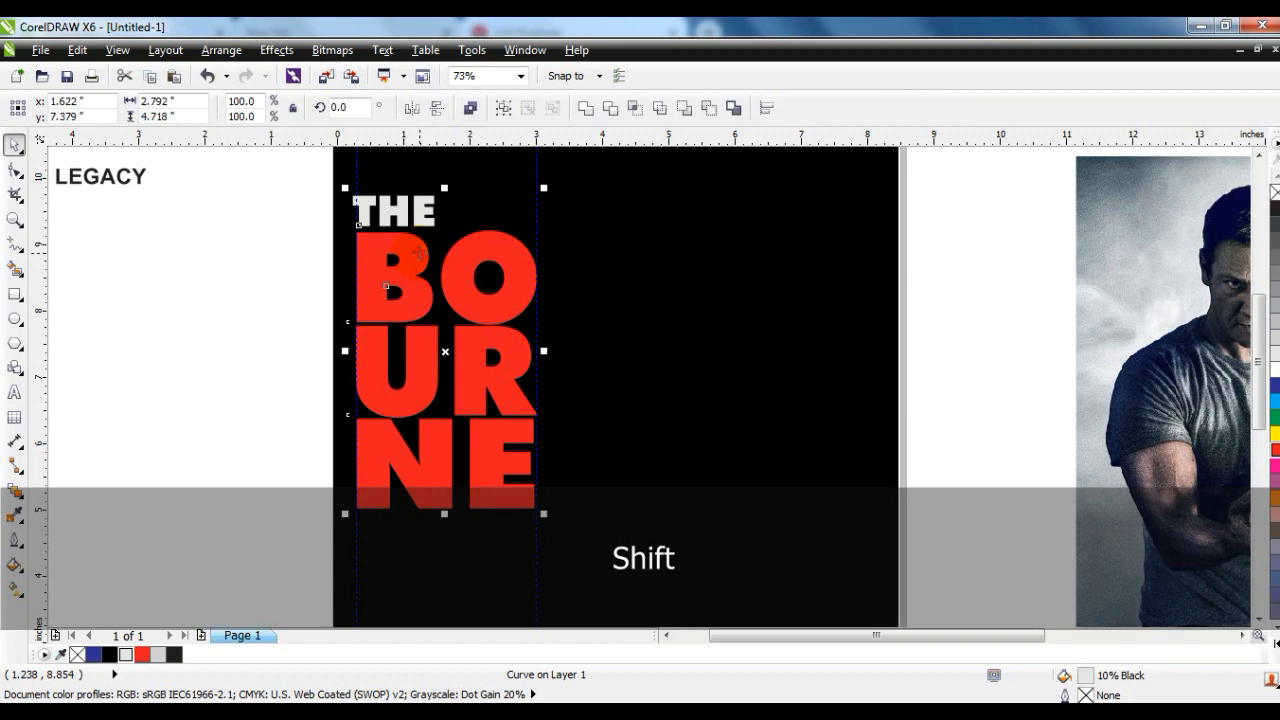
click(585, 108)
click(206, 352)
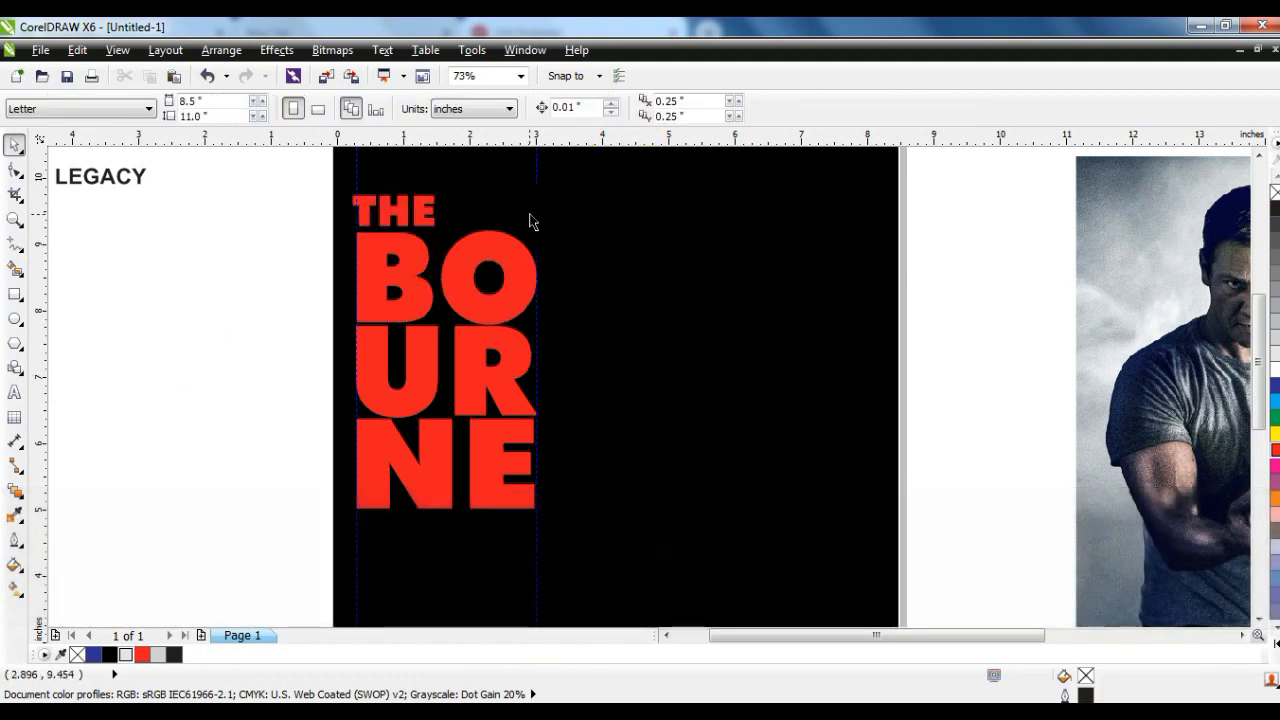
- Delete the two vertical guidelines beside the lettering
click(534, 214)
key(Delete)
key(Delete)
- Enlarge the welded title to about 6.46 by 10.91 inches and centre it horizontally on the black rectangle
click(671, 248)
key(shift+F2)
key(Escape)
drag(605, 438, 751, 583)
drag(710, 428, 718, 432)
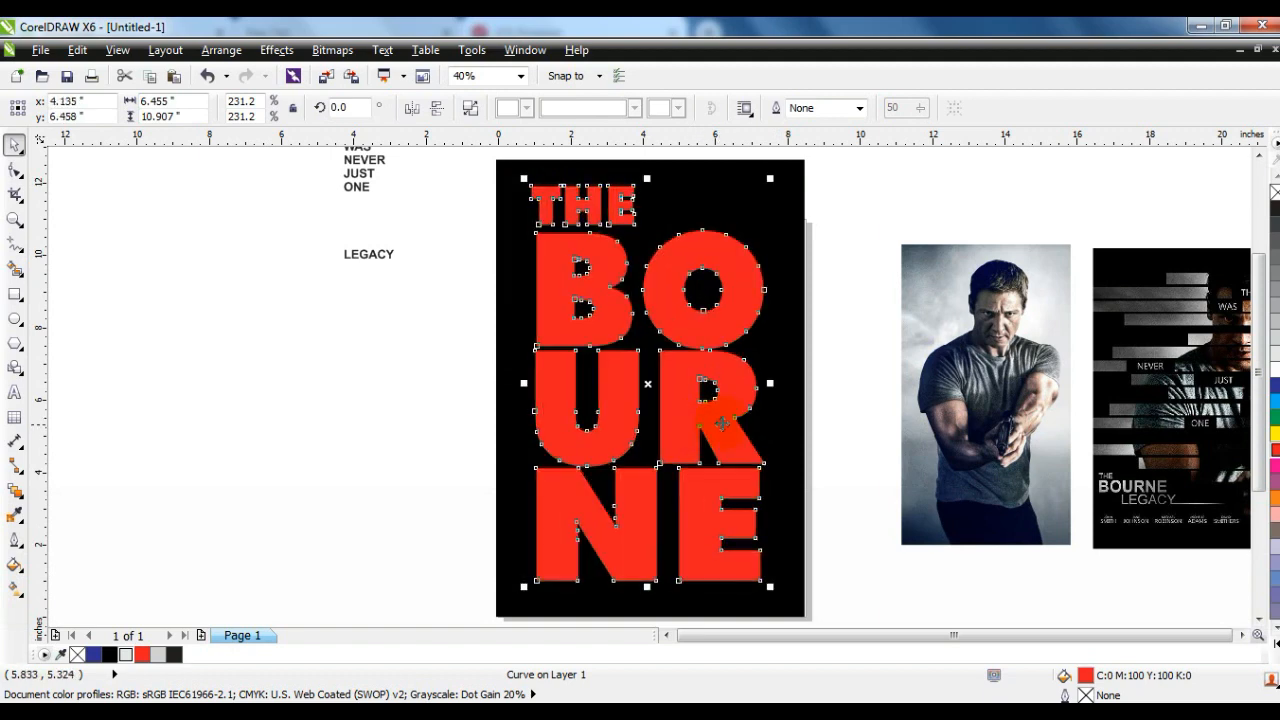
shift+click(800, 416)
key(c)
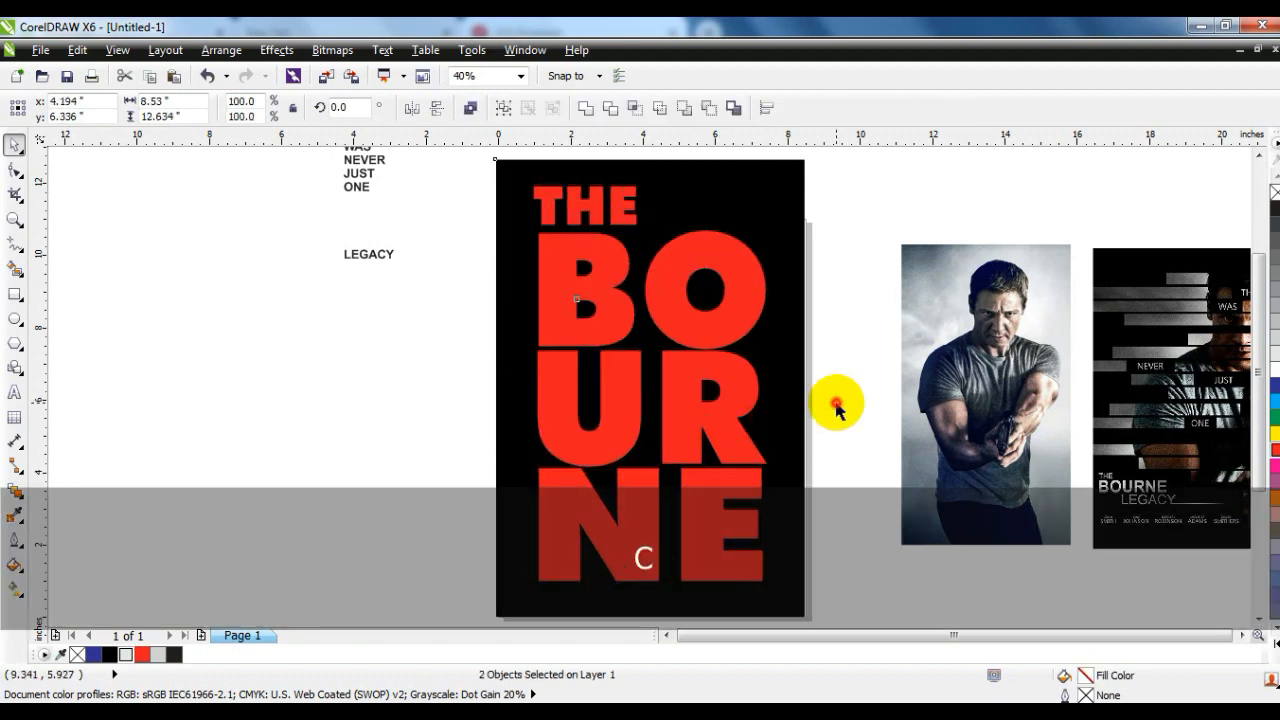
click(837, 410)
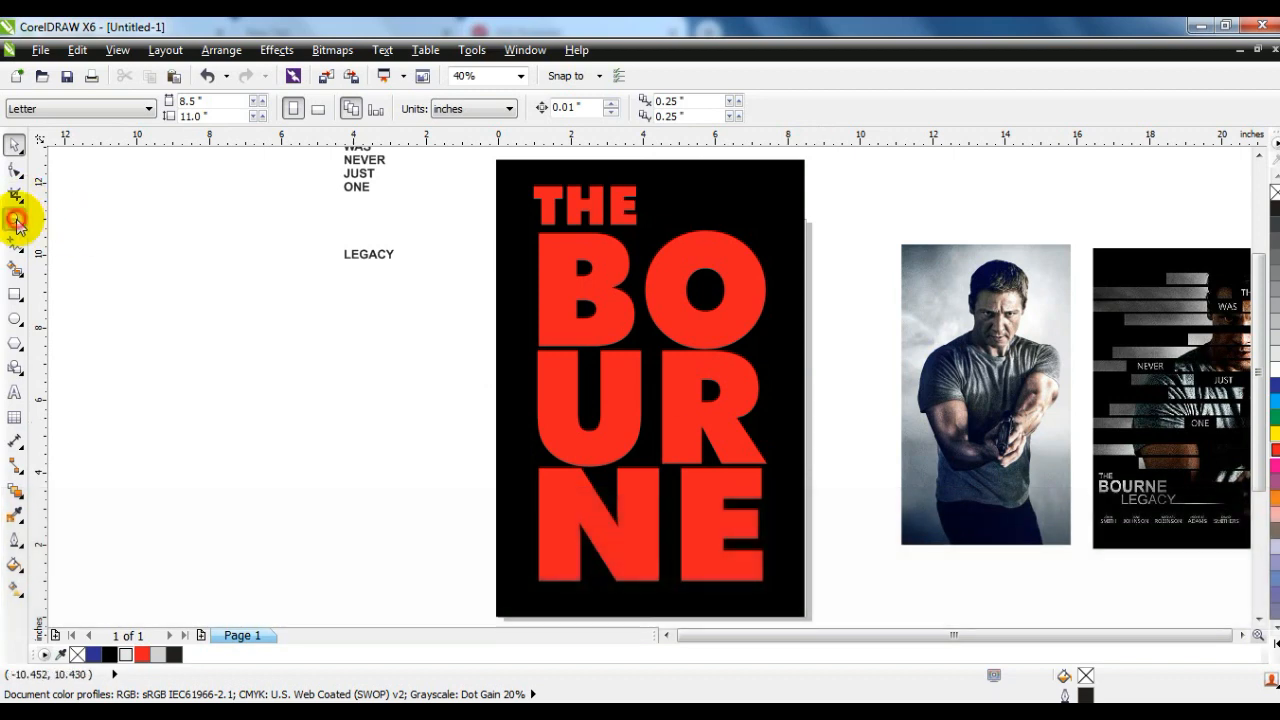
- Start a Pen outline on the man's photo with a straight segment across the top of his hair
click(16, 220)
right_click(628, 340)
drag(783, 319, 876, 383)
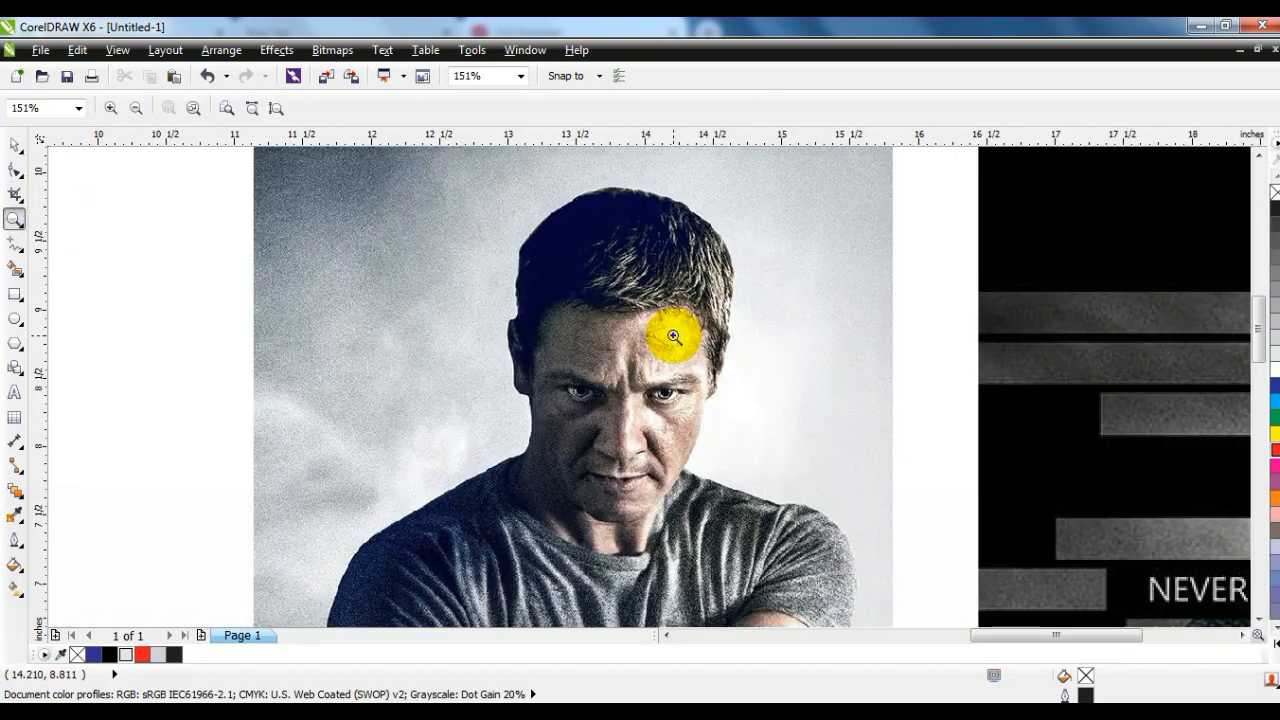
click(22, 275)
click(20, 248)
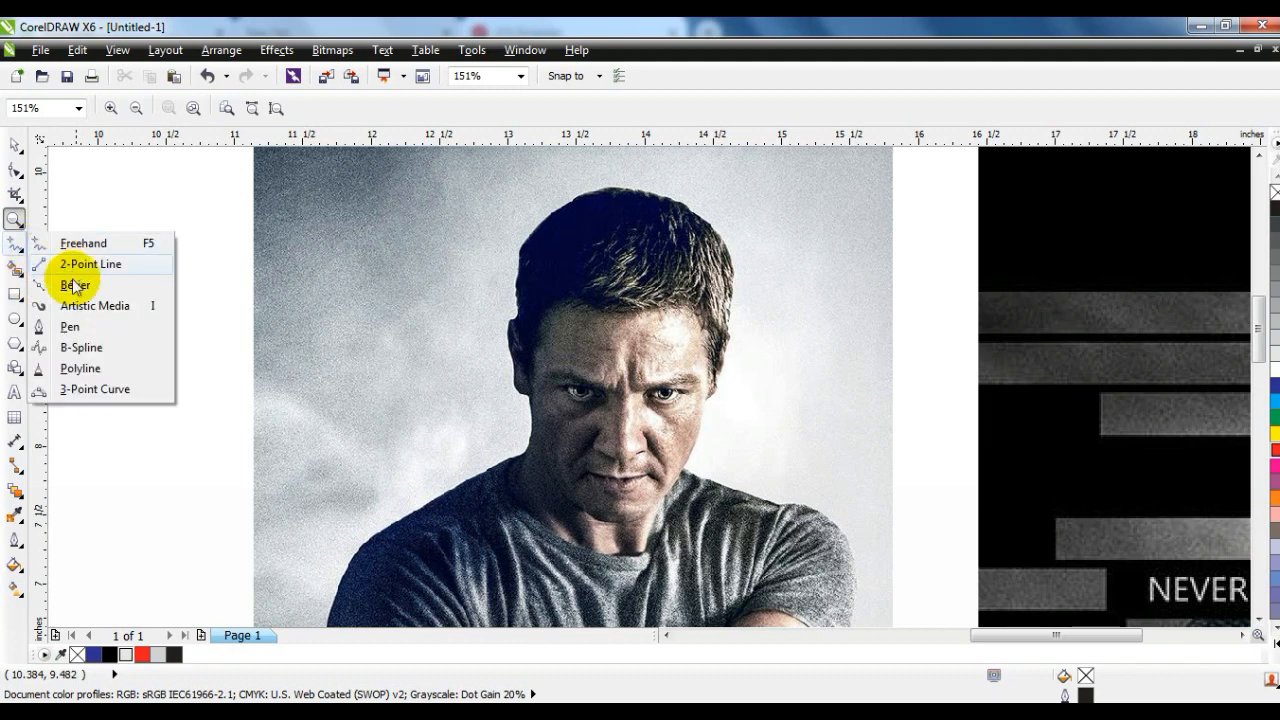
click(63, 326)
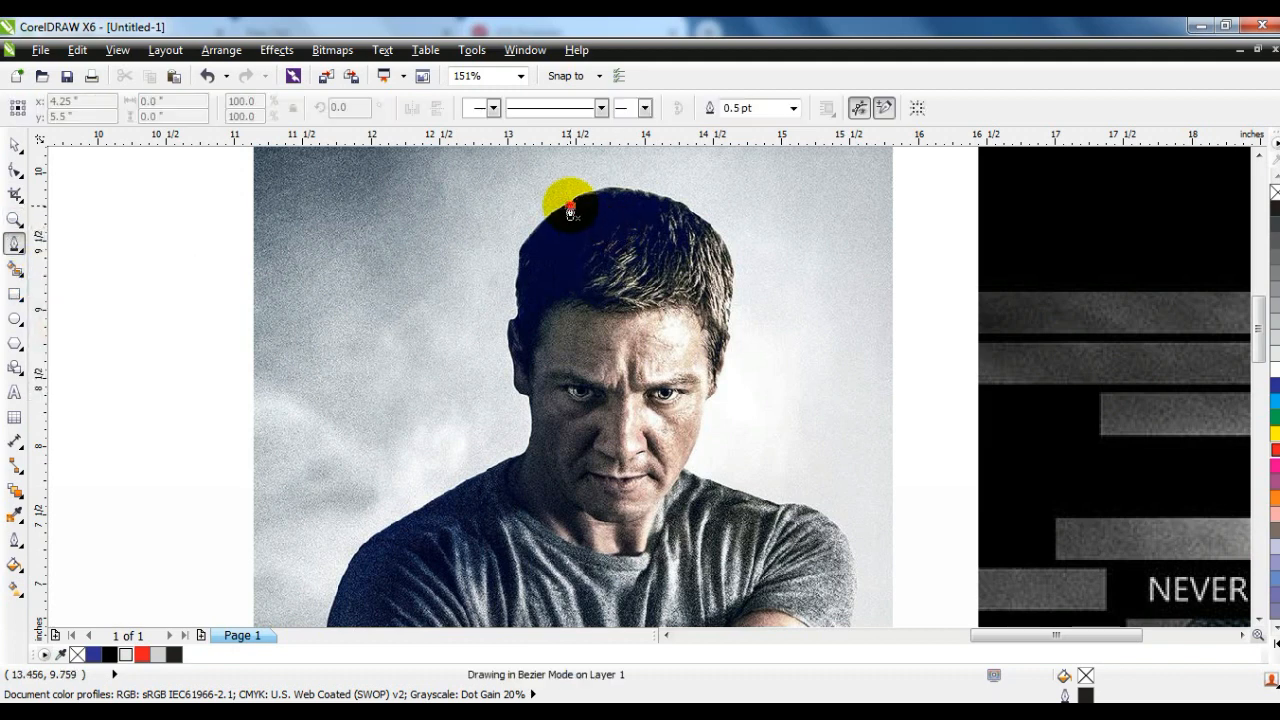
click(703, 228)
key(space)
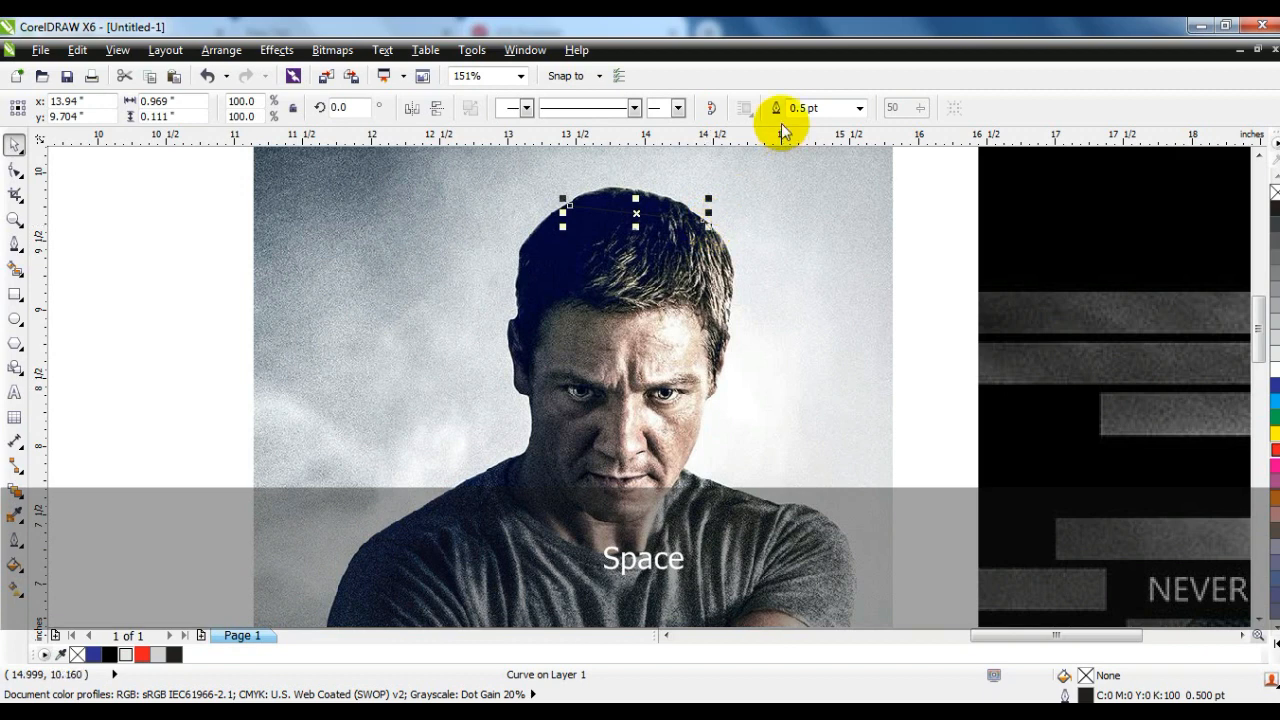
- Make the new line's outline red and set its width to 2 pt
click(859, 108)
click(802, 224)
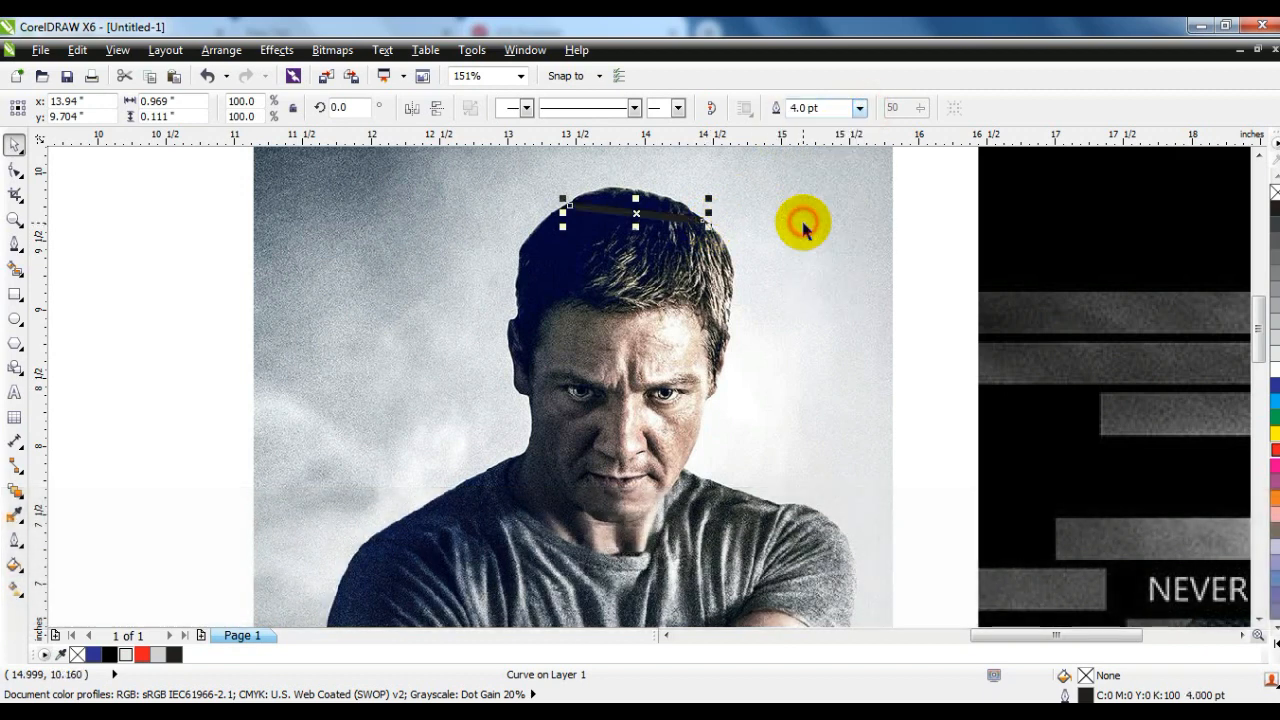
right_click(1274, 453)
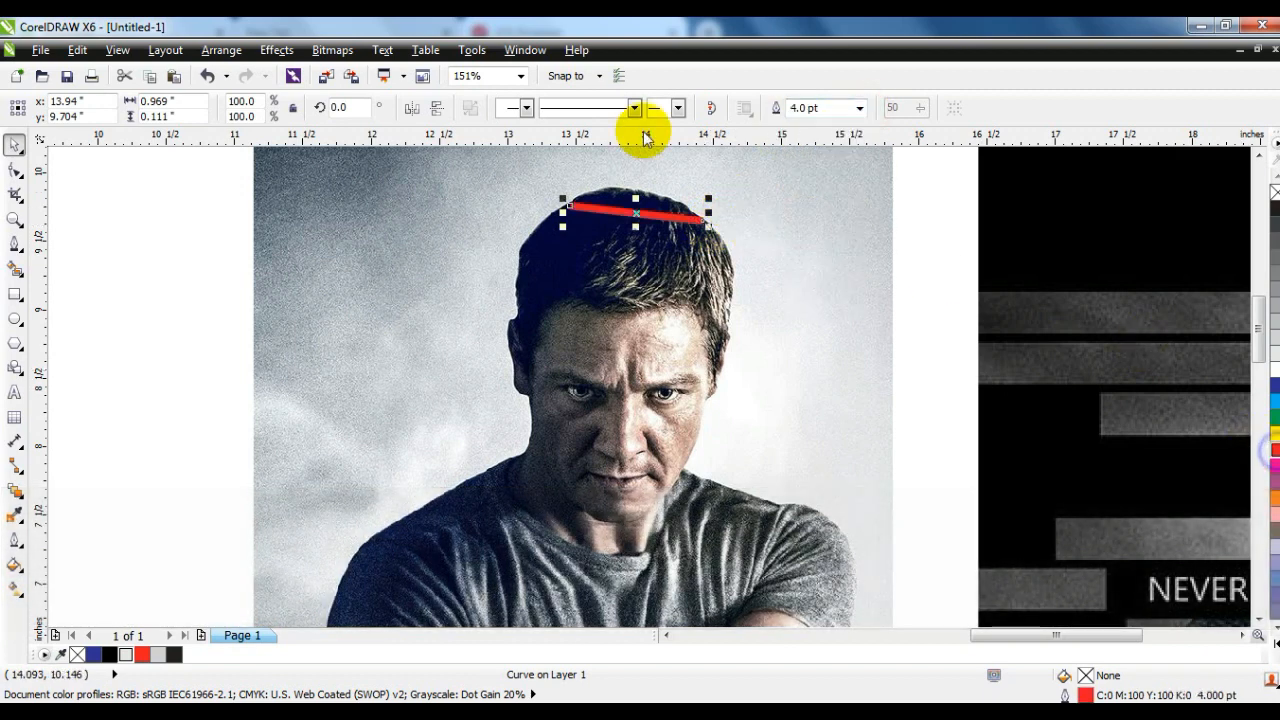
click(859, 108)
click(806, 200)
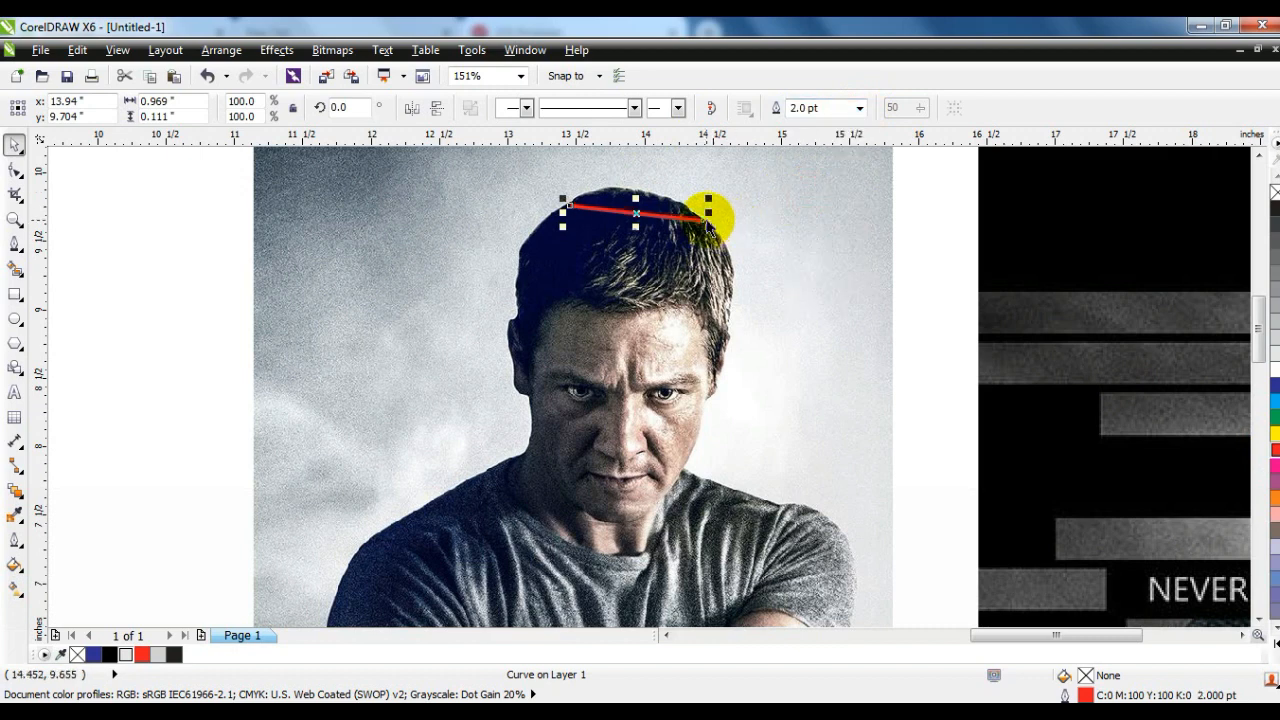
- Continue the Pen outline down the right side of the man's head and neck and over the right shoulder to the sleeve
click(14, 243)
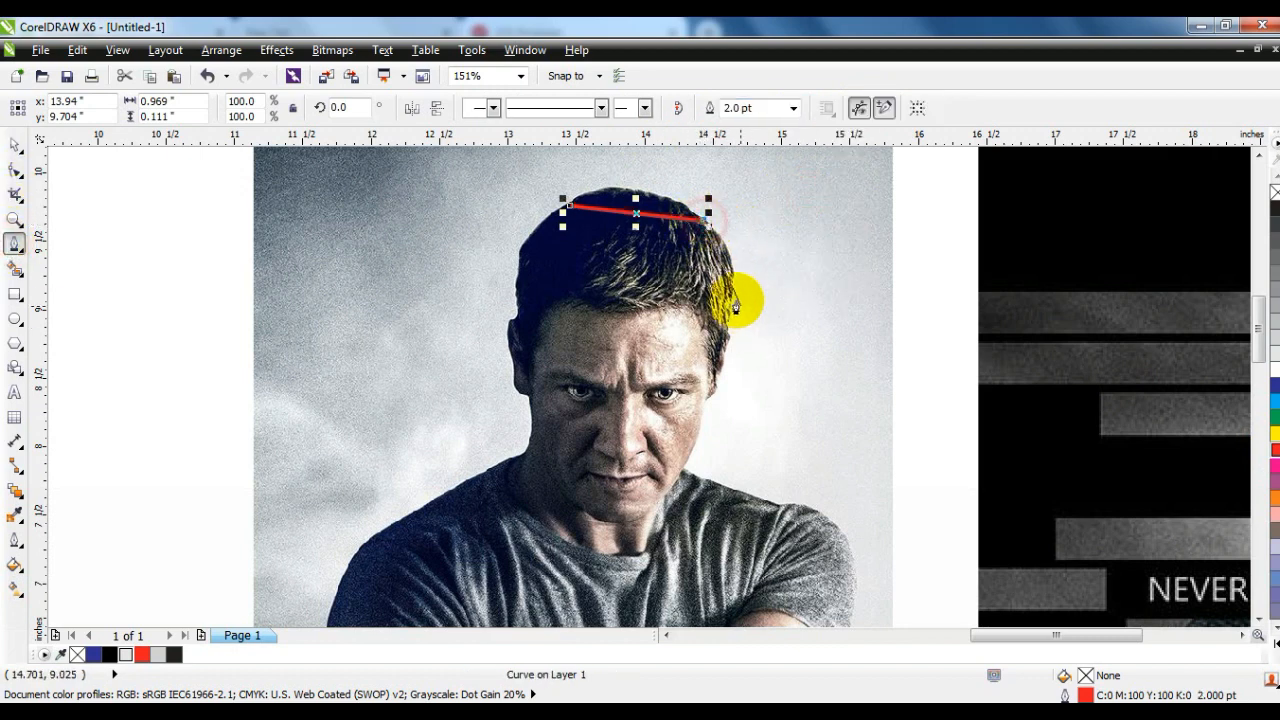
click(729, 282)
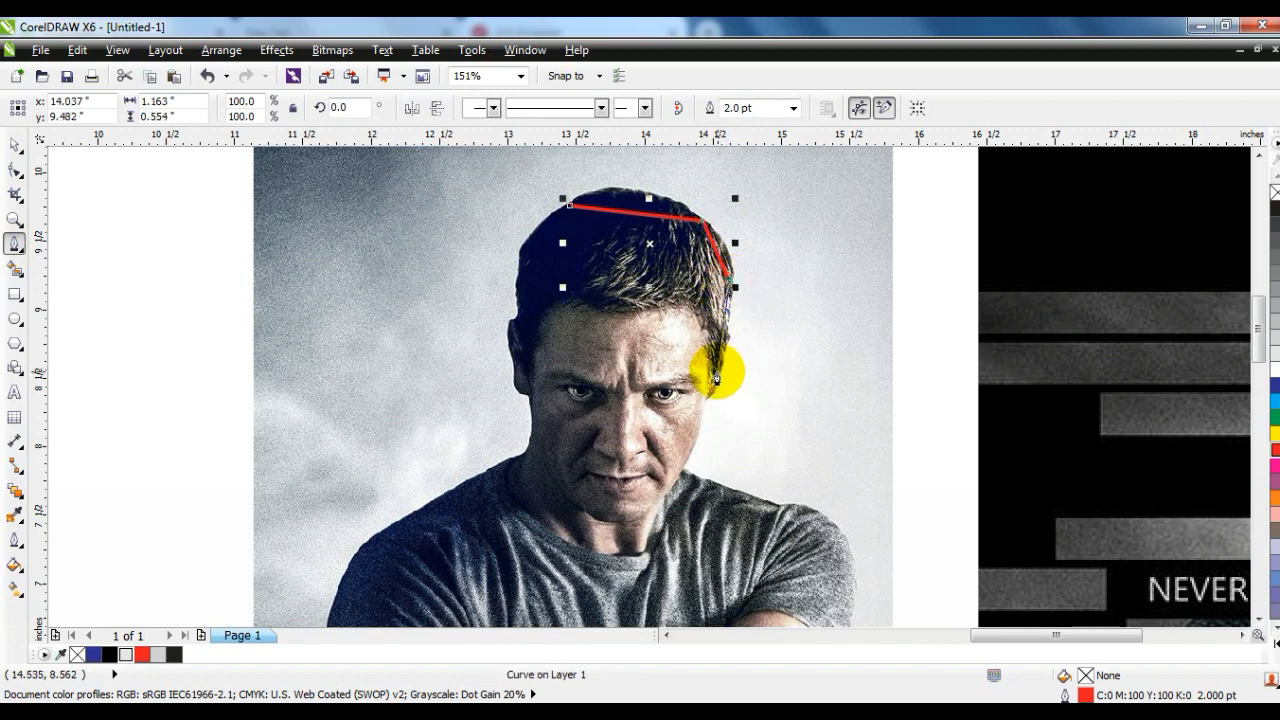
click(717, 378)
click(704, 402)
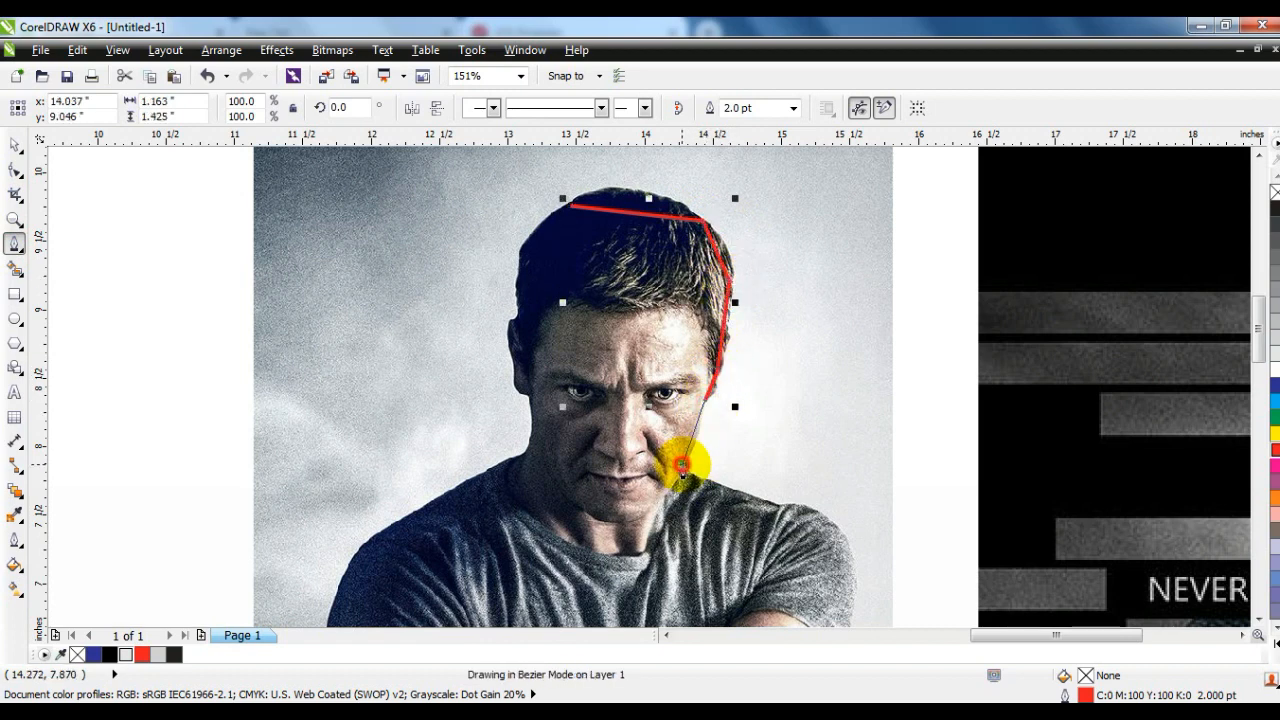
click(681, 466)
drag(852, 560, 855, 617)
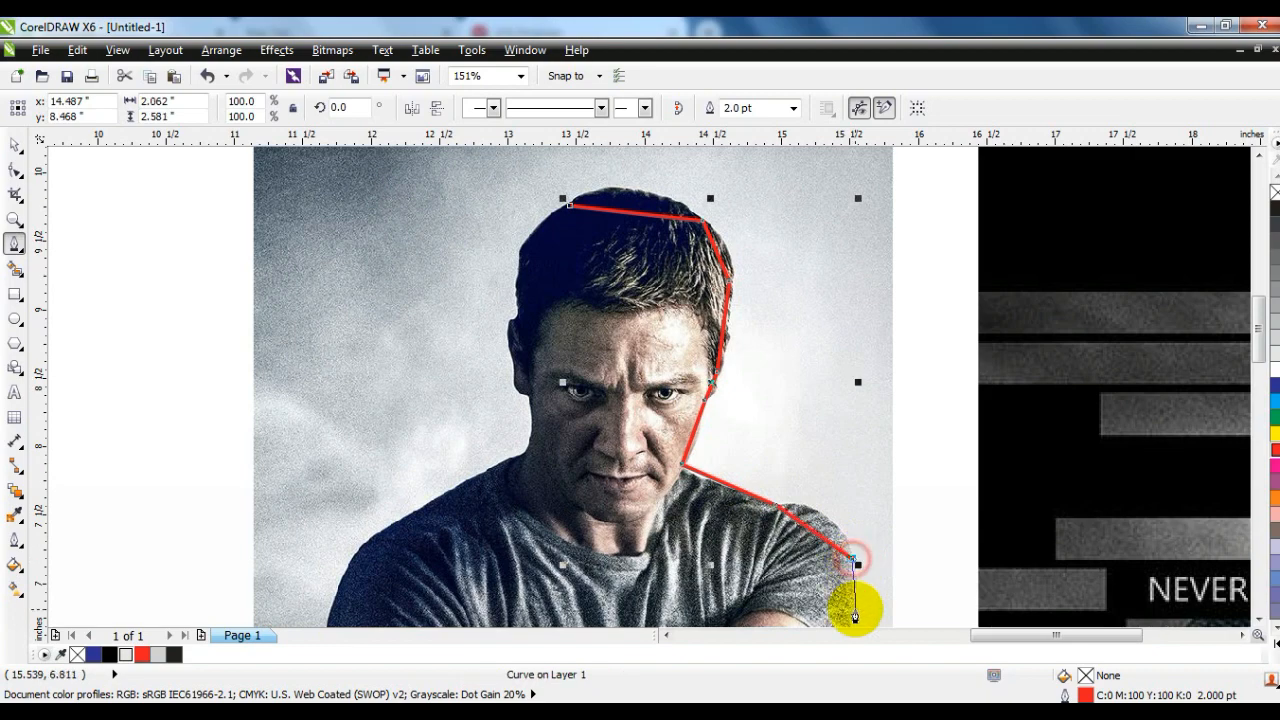
- Extend the Pen outline down the photo's right arm and past the wrist to the side of the shirt
key(space)
click(1258, 622)
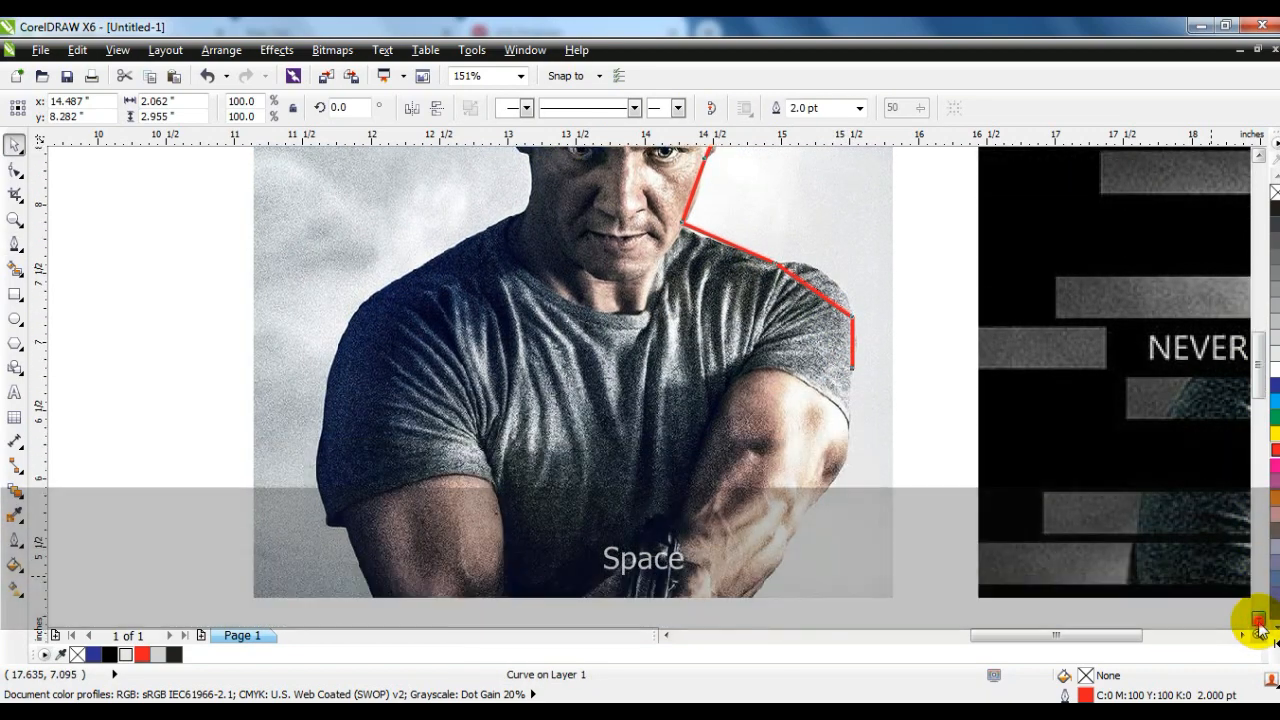
click(1258, 628)
key(space)
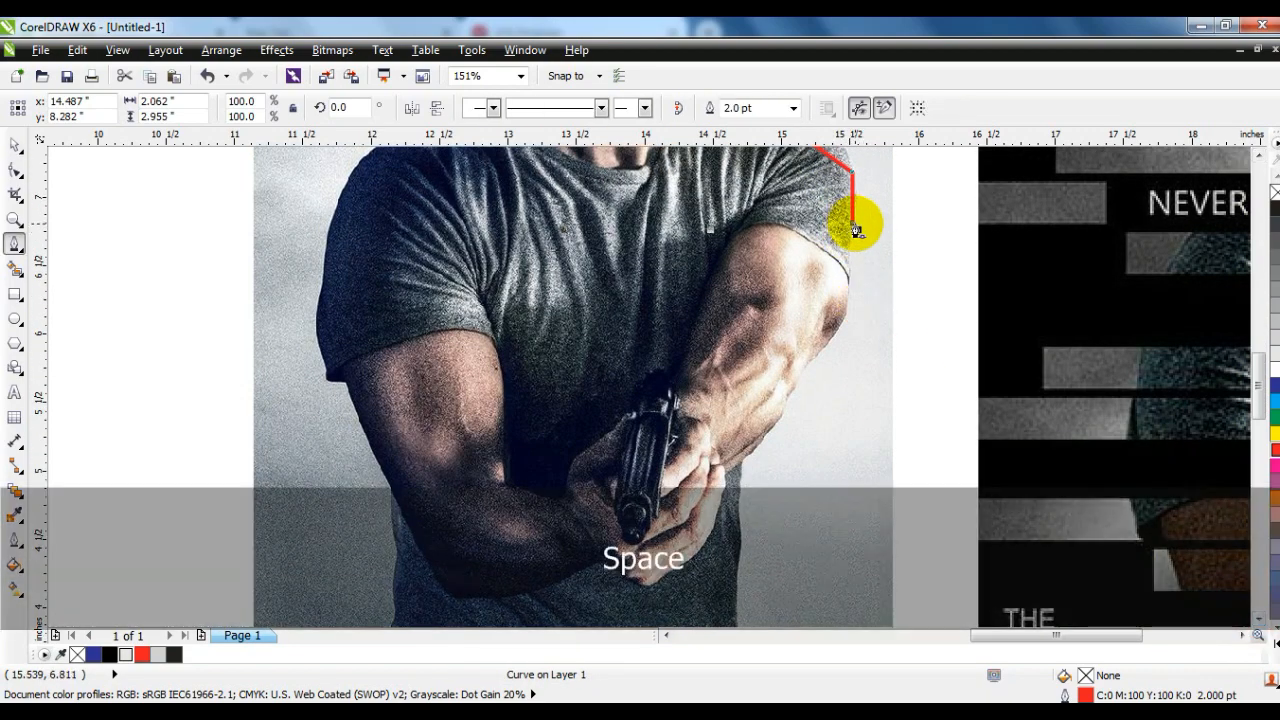
click(823, 343)
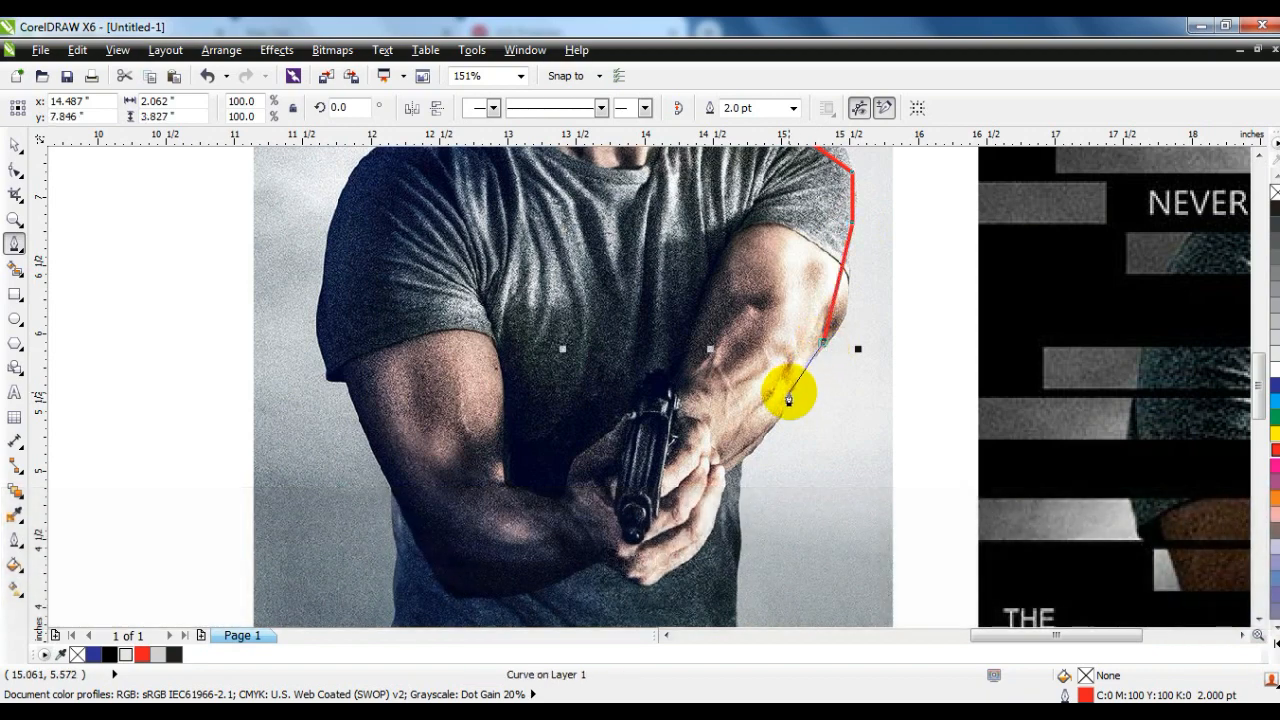
drag(788, 393, 756, 463)
click(743, 458)
click(739, 501)
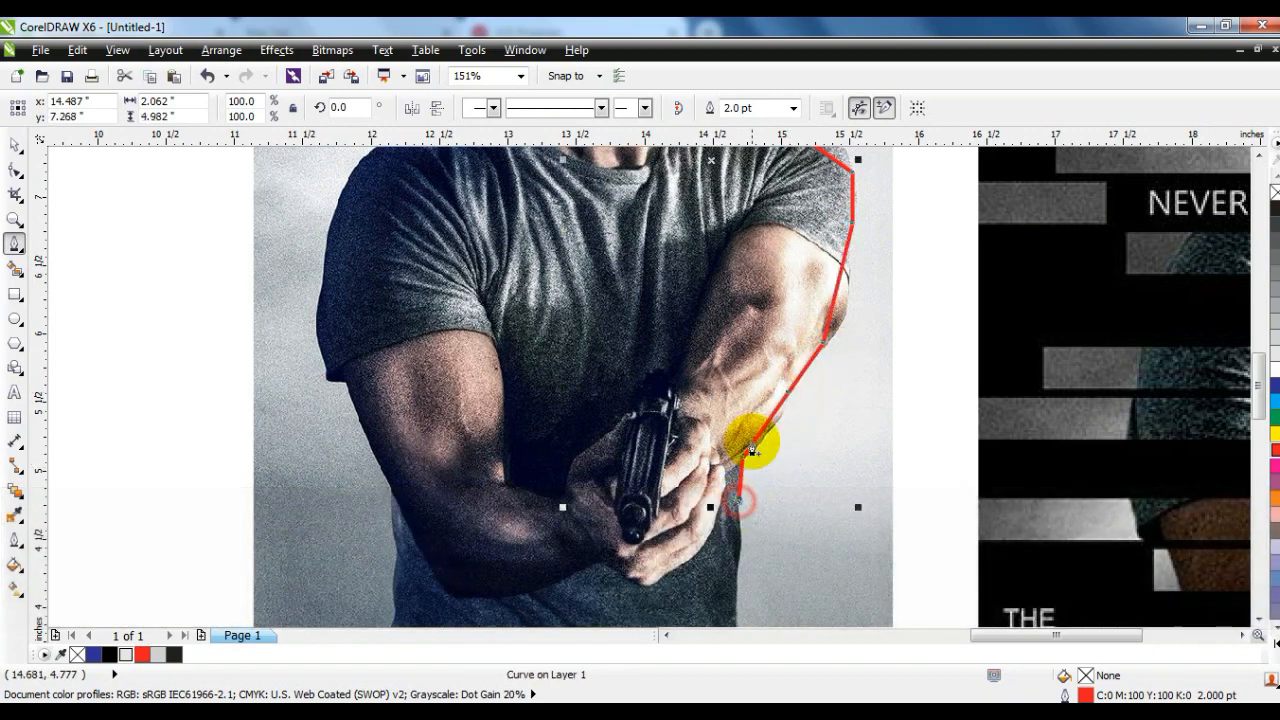
- Trace the right side of the shirt and trousers, and run the outline along the photo's bottom edge to the left leg
key(space)
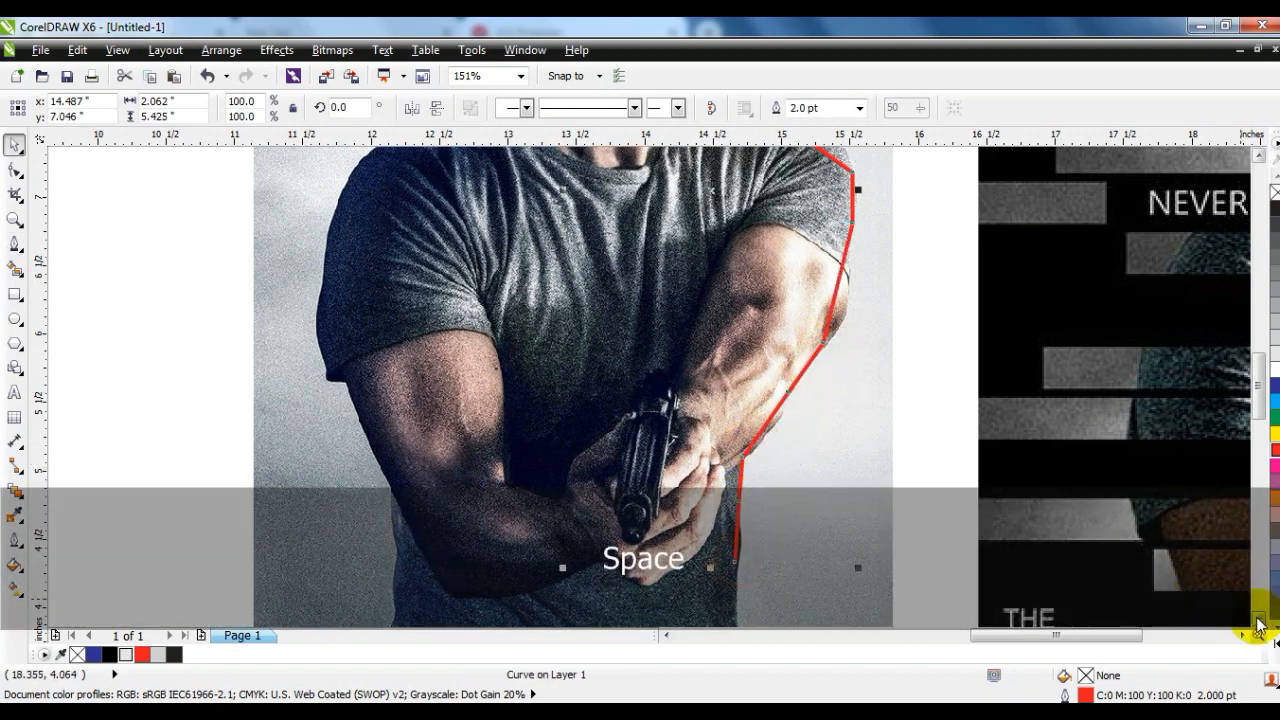
click(1258, 625)
key(space)
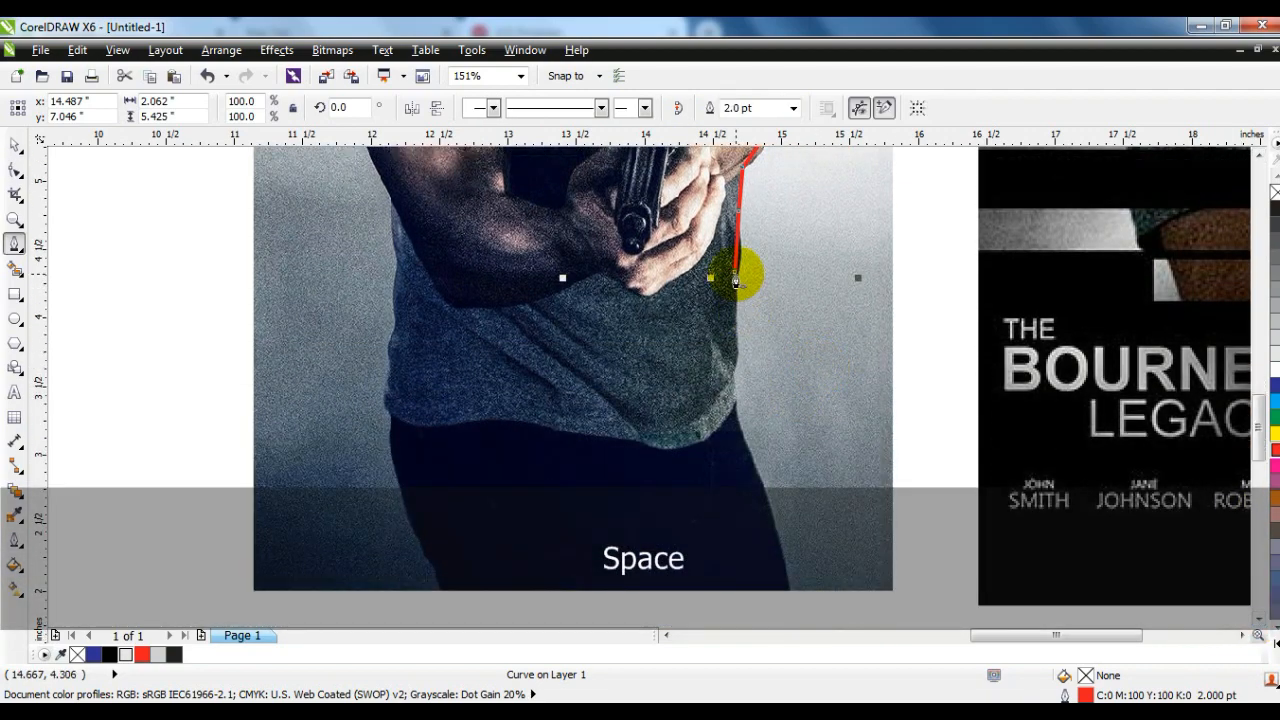
click(731, 376)
click(735, 413)
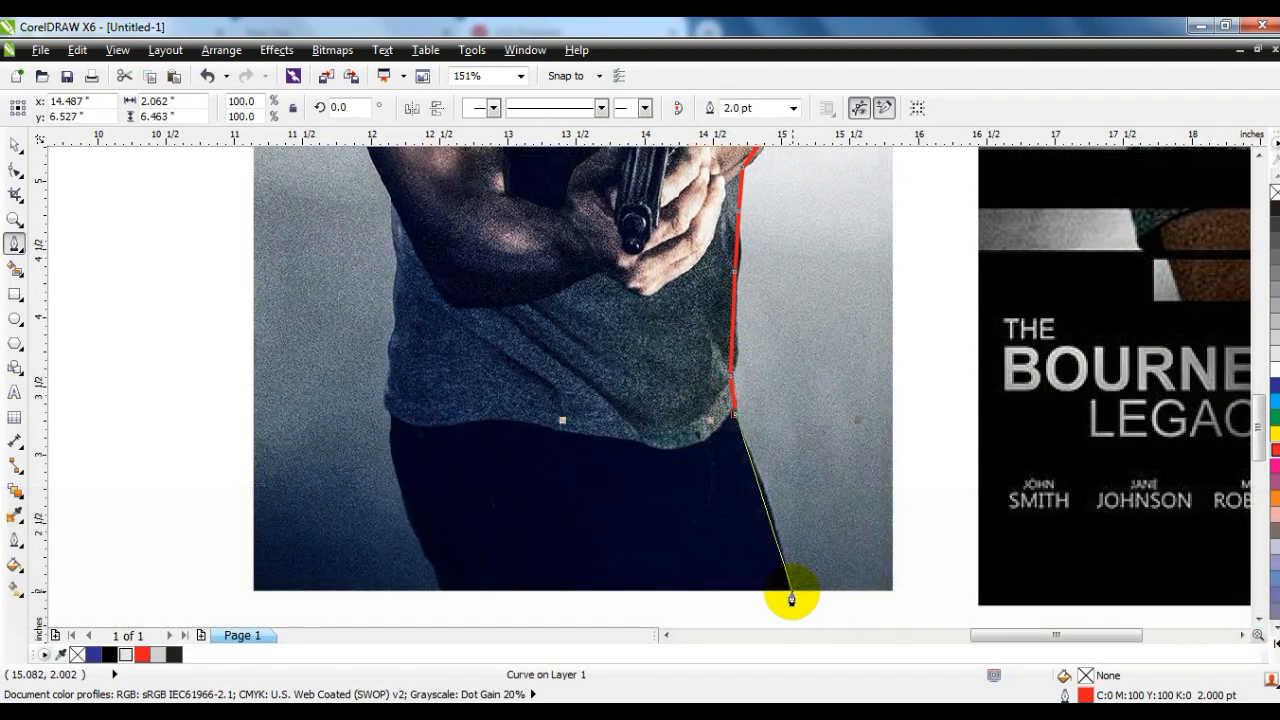
click(785, 591)
click(440, 590)
- Trace the outline up the left side of the trousers and shirt to just below the elbow
click(432, 562)
click(390, 413)
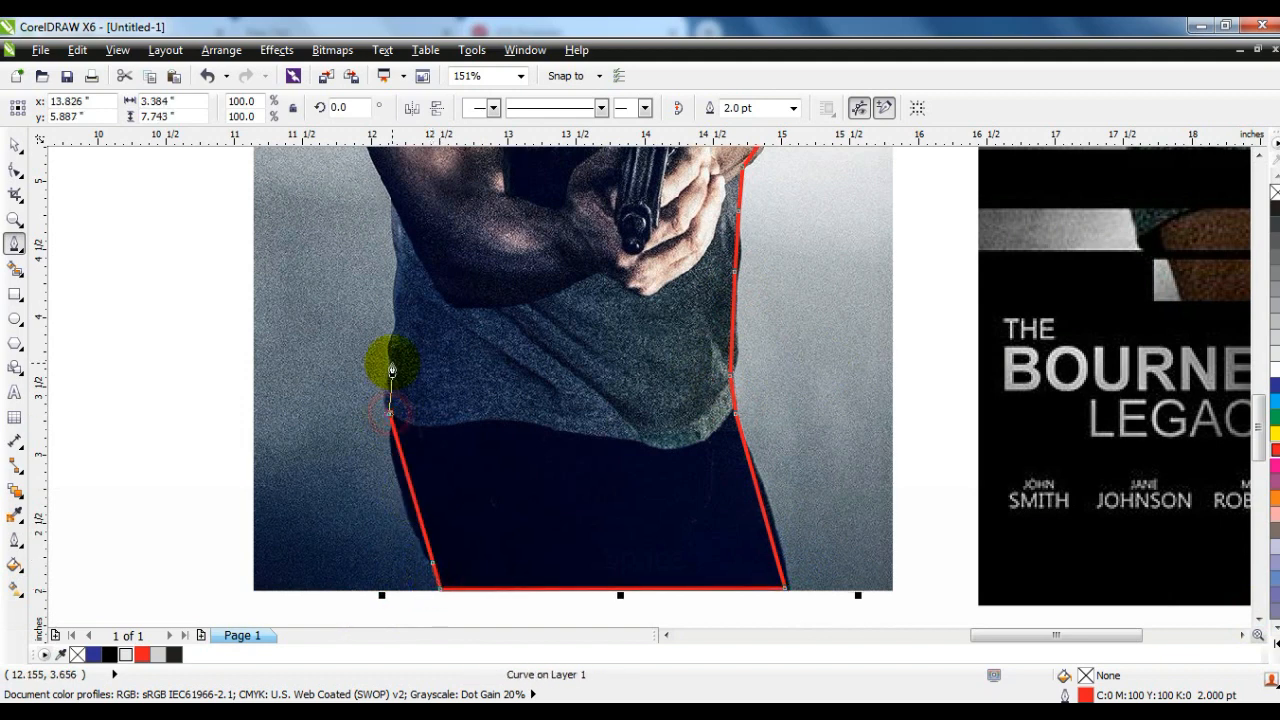
click(393, 328)
click(396, 265)
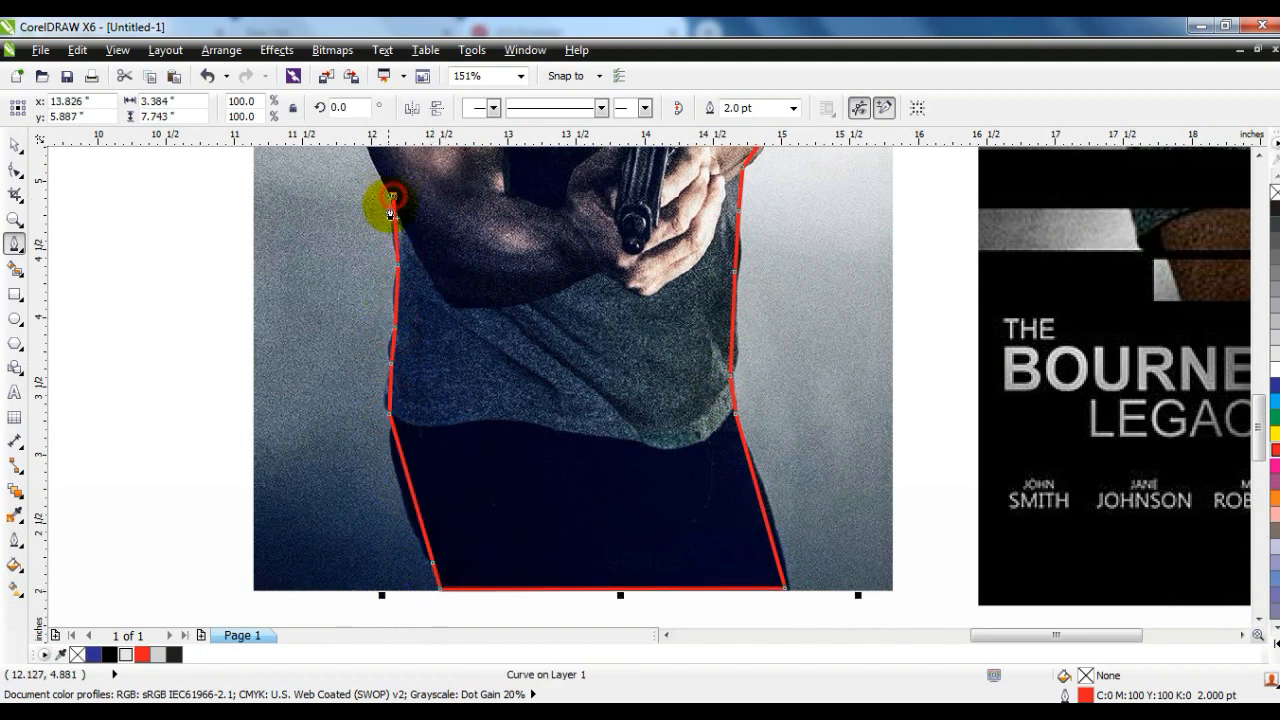
- Trace the outline up the left arm, around the sleeve and over the left shoulder
key(space)
click(1258, 156)
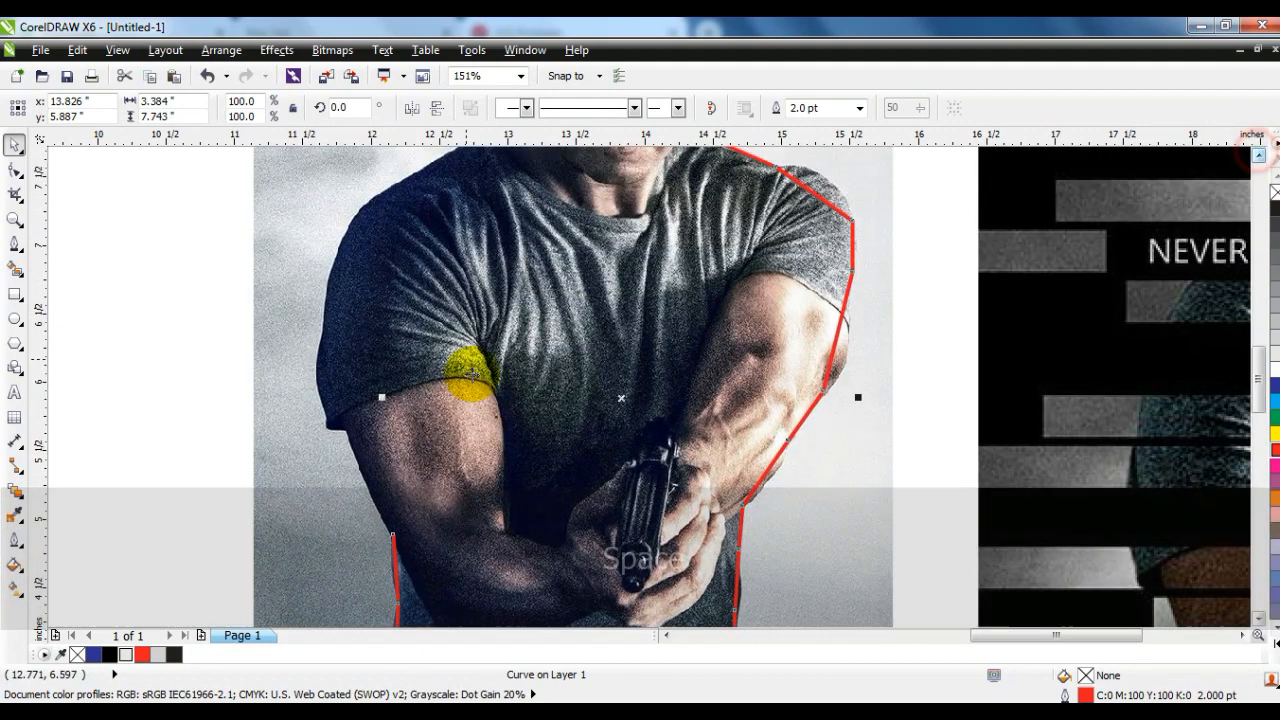
key(space)
click(393, 536)
click(345, 427)
click(326, 411)
click(326, 333)
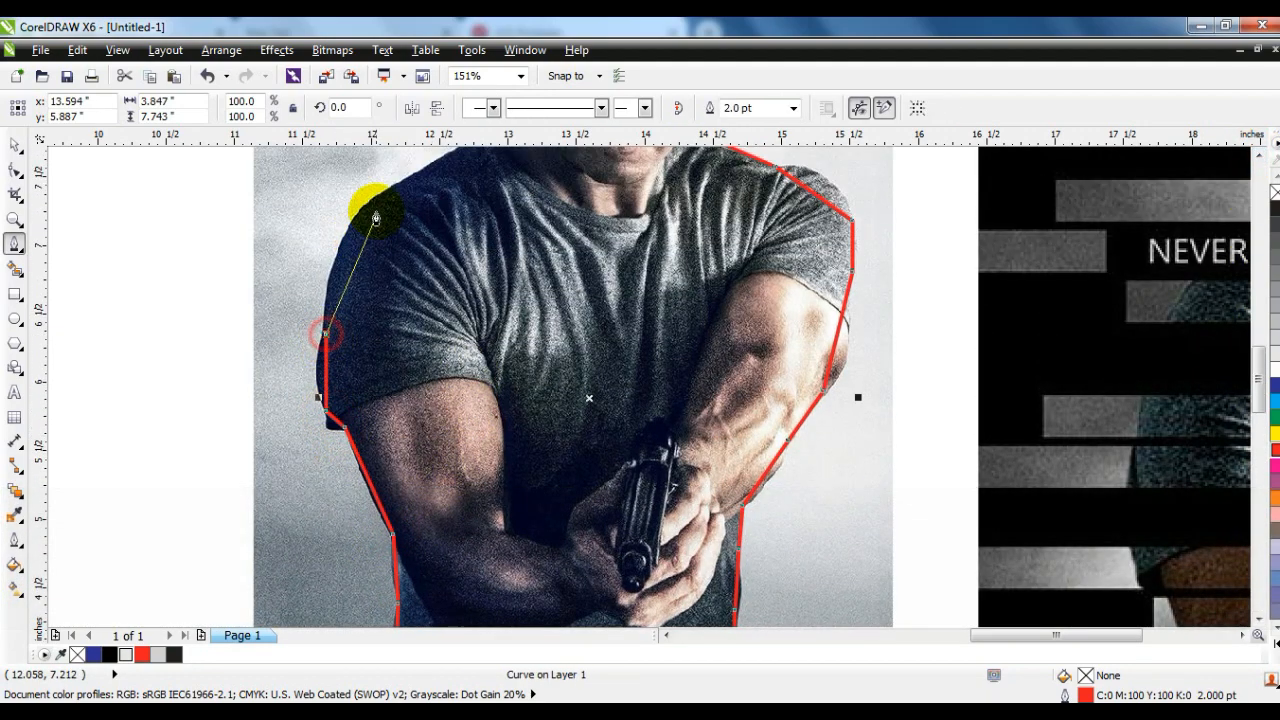
click(383, 198)
click(448, 157)
- Trace the left side of the neck, ear and hair, and close the outline at its starting point on the head
key(space)
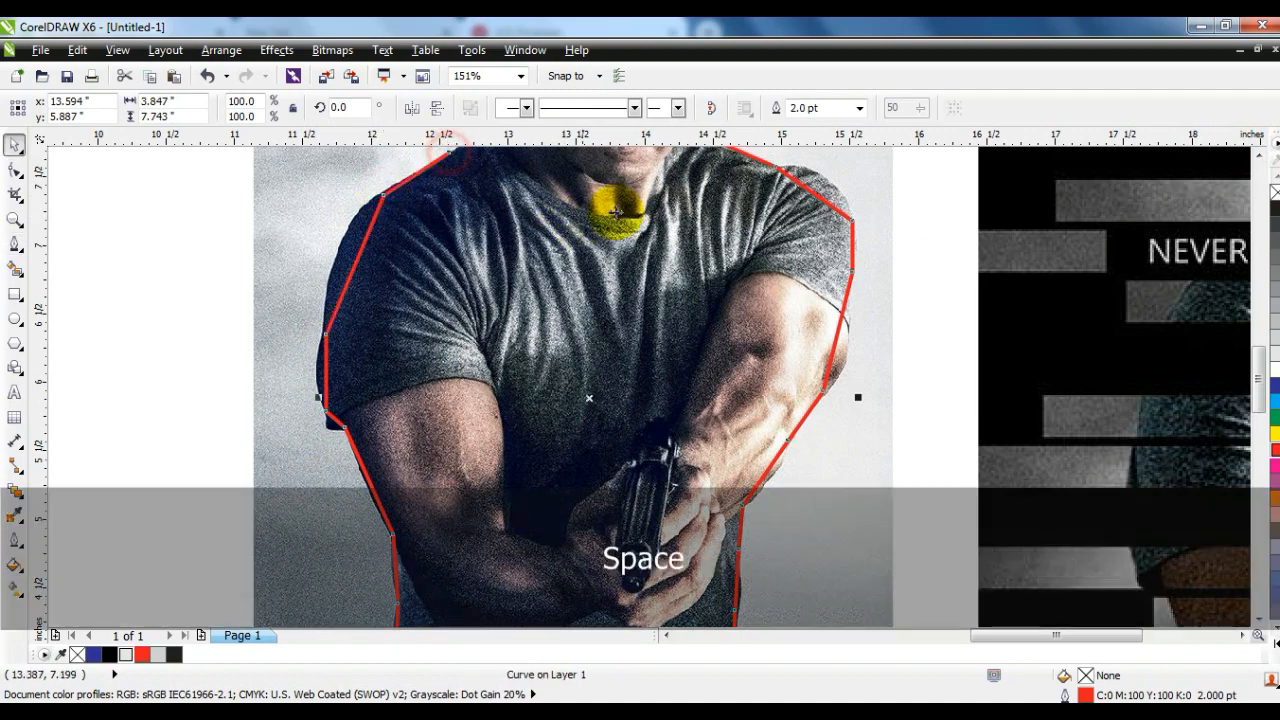
click(1258, 155)
click(1258, 155)
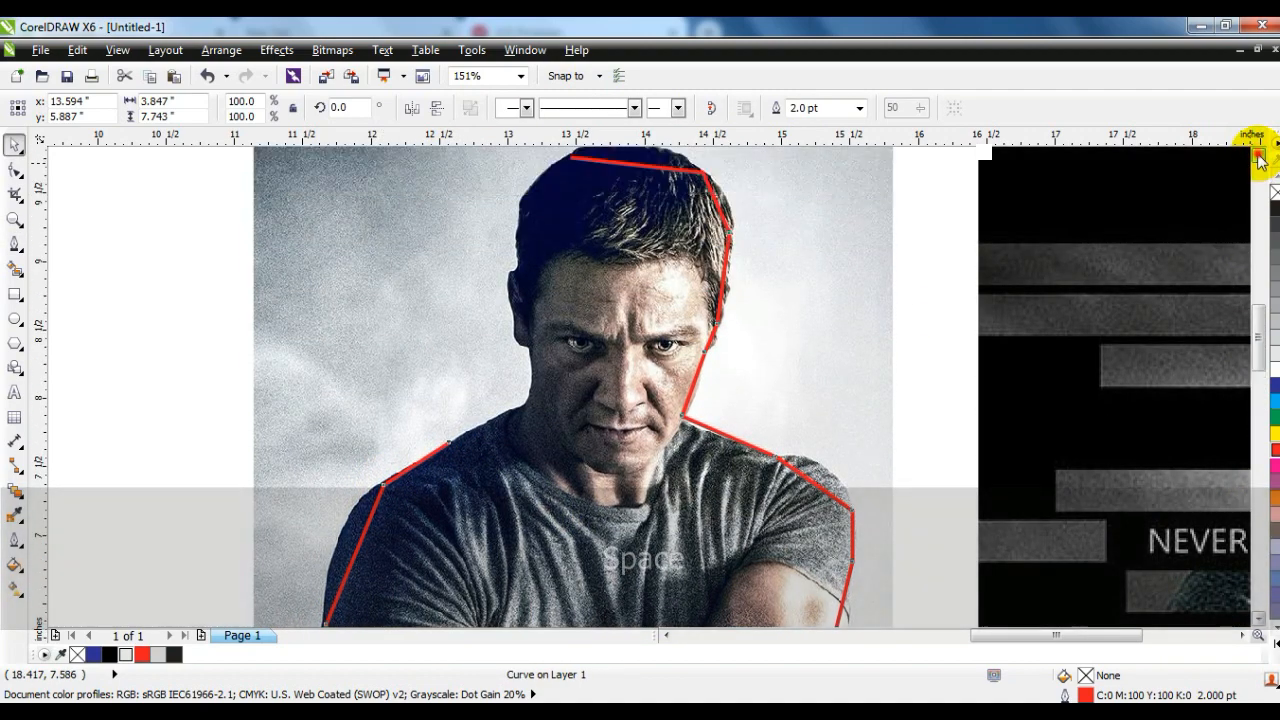
key(space)
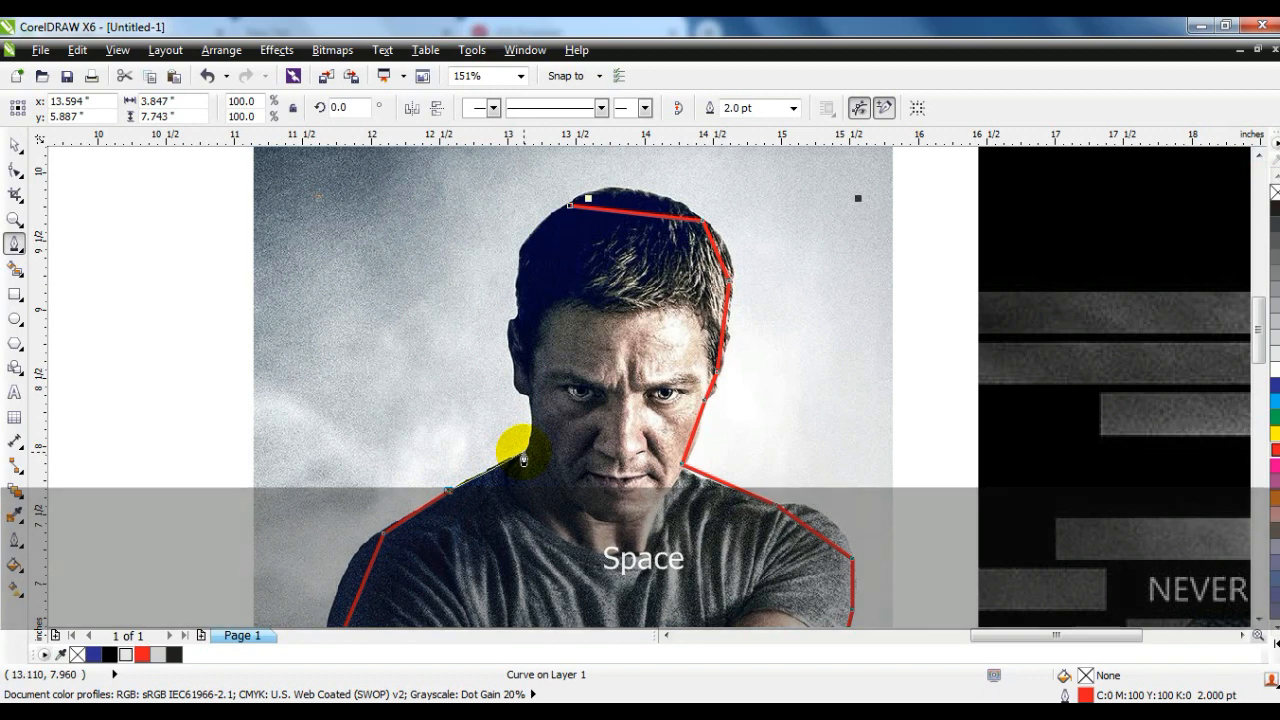
click(523, 455)
click(511, 360)
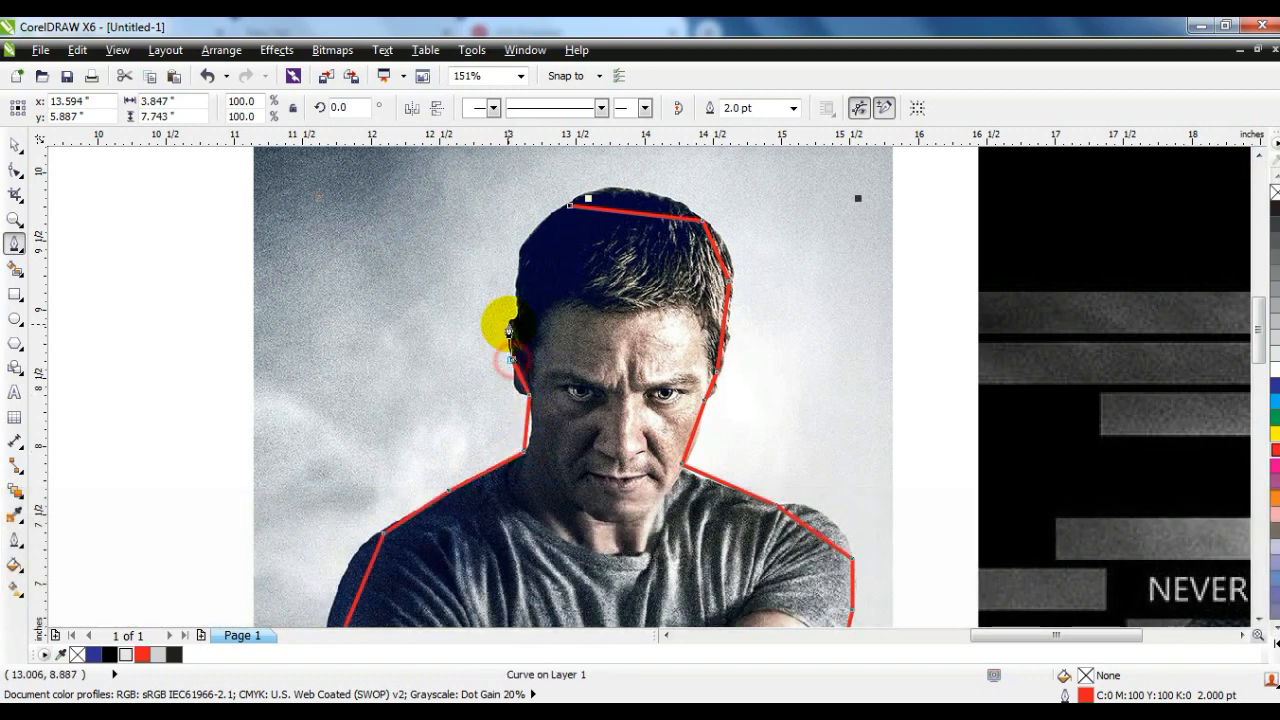
click(515, 320)
click(514, 283)
click(569, 208)
- Select all nodes of the closed outline around the man and convert its segments to curves
click(15, 219)
key(F4)
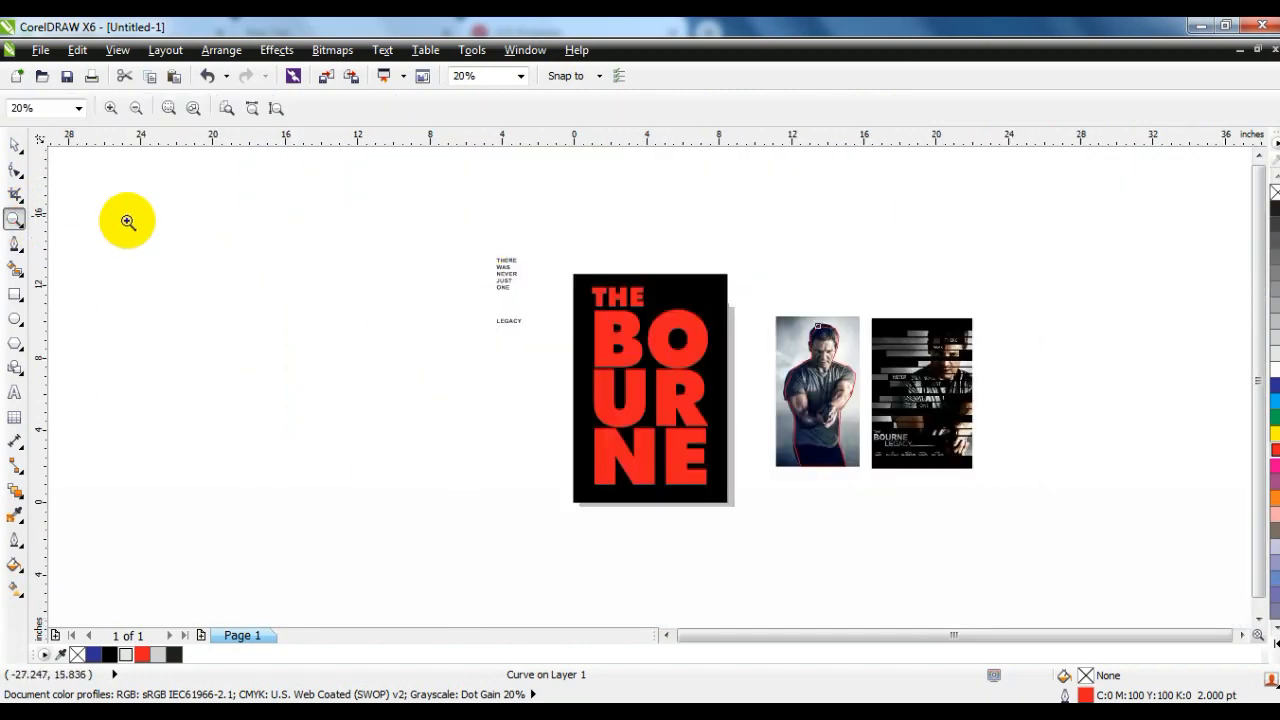
drag(763, 297, 965, 495)
click(15, 170)
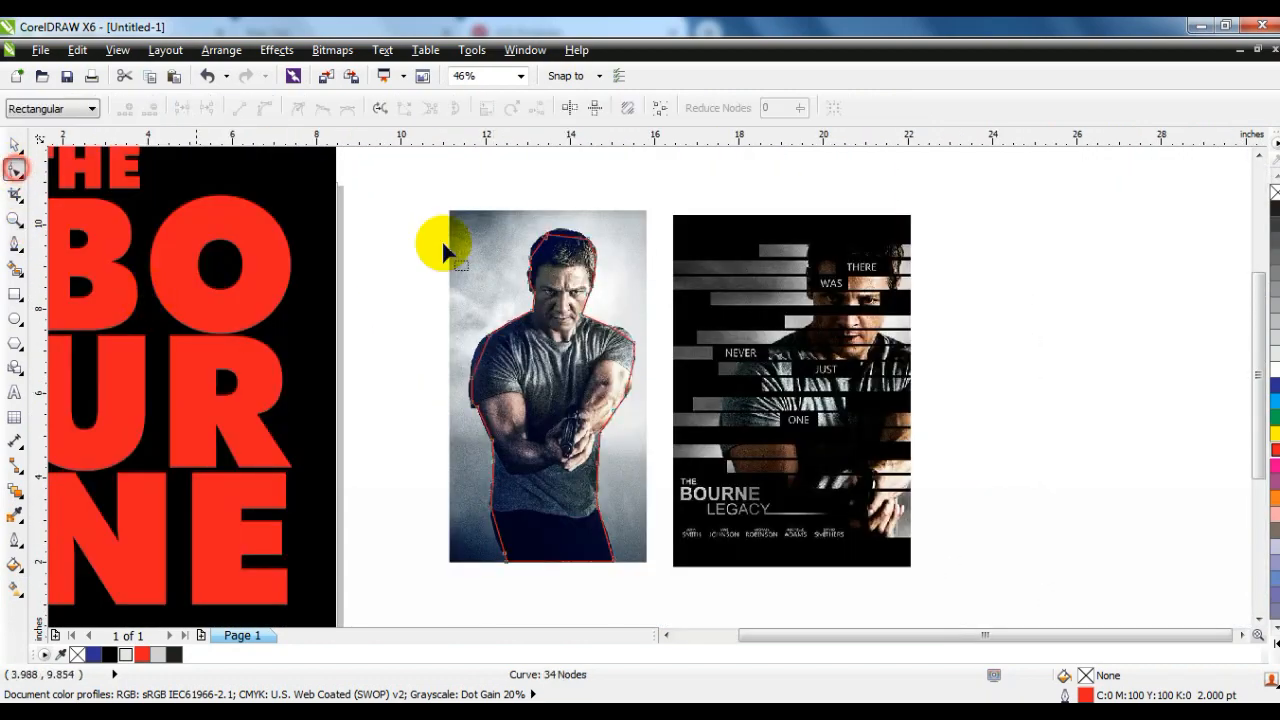
drag(603, 430, 641, 561)
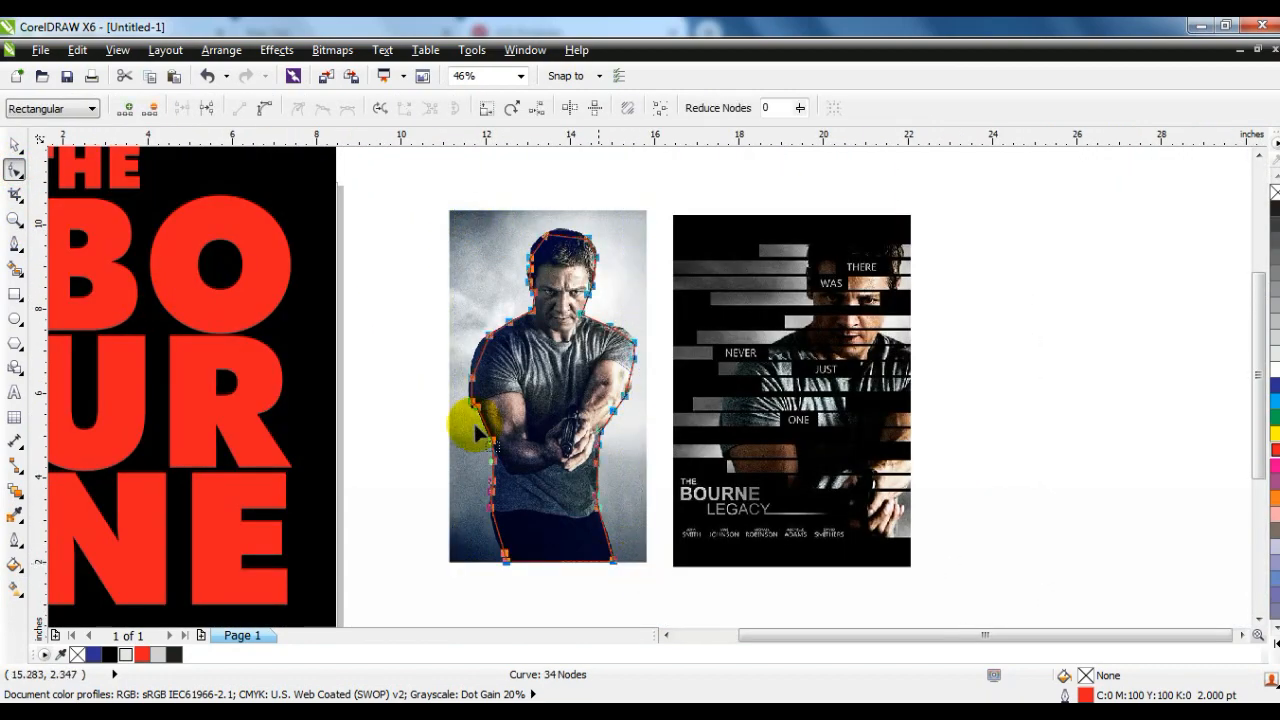
- Bend the outline segments around the man's hair to follow the top and both upper sides of his head
click(14, 219)
drag(484, 210, 742, 322)
click(14, 170)
drag(334, 314, 324, 296)
drag(452, 261, 446, 231)
drag(565, 320, 571, 294)
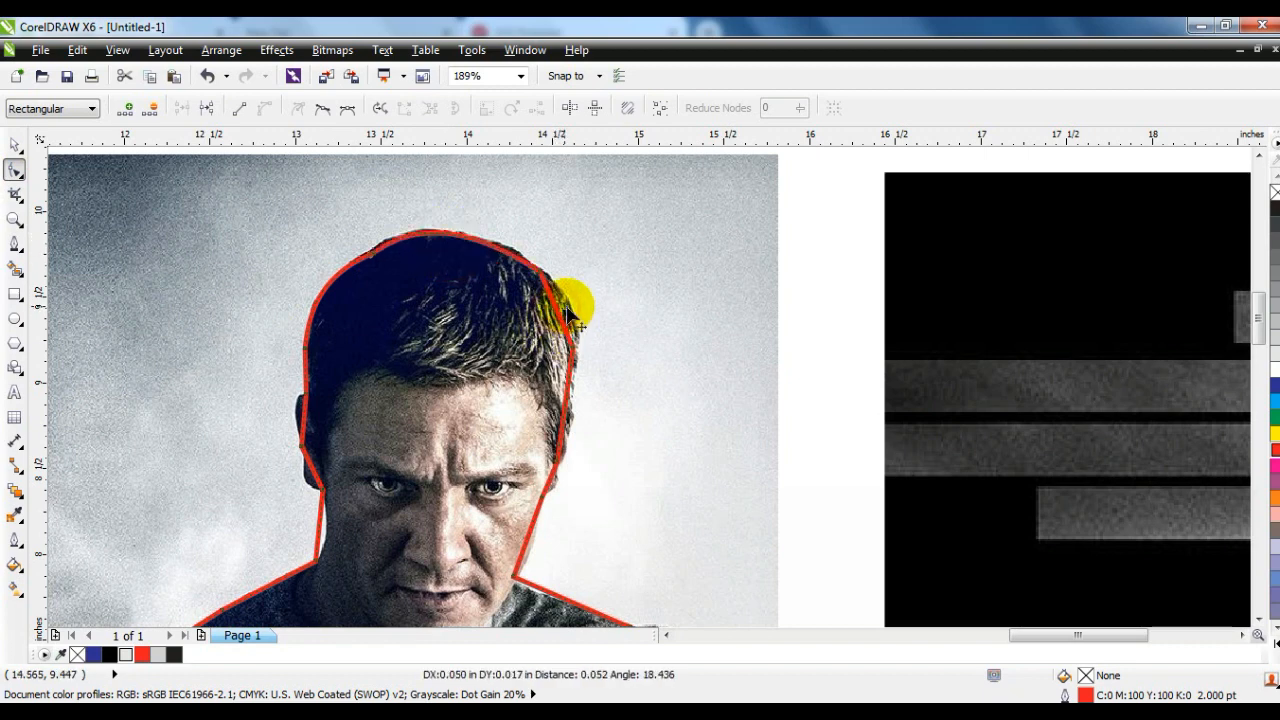
- Reshape the outline segments beside the face to follow both sides of the head, the left ear and the neck
drag(563, 423, 570, 422)
drag(548, 485, 553, 485)
drag(318, 478, 310, 432)
drag(299, 413, 299, 413)
drag(318, 525, 327, 528)
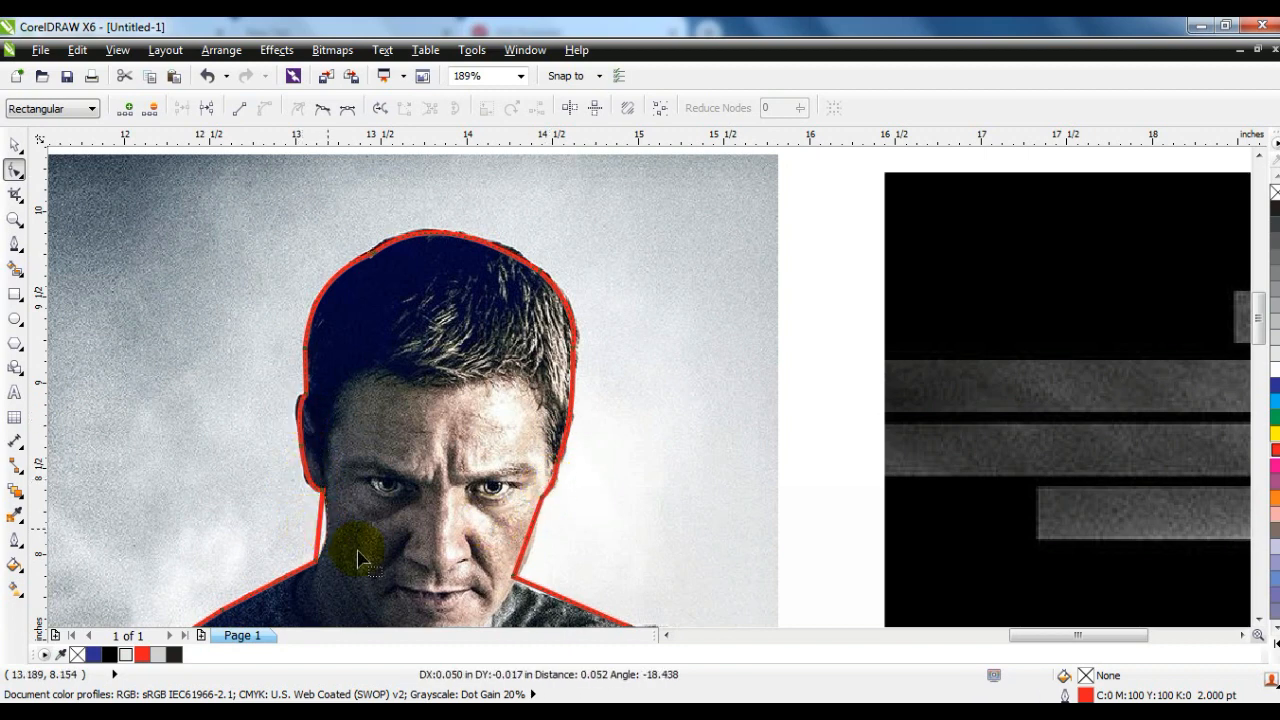
drag(538, 590, 534, 596)
drag(526, 547, 516, 590)
click(529, 562)
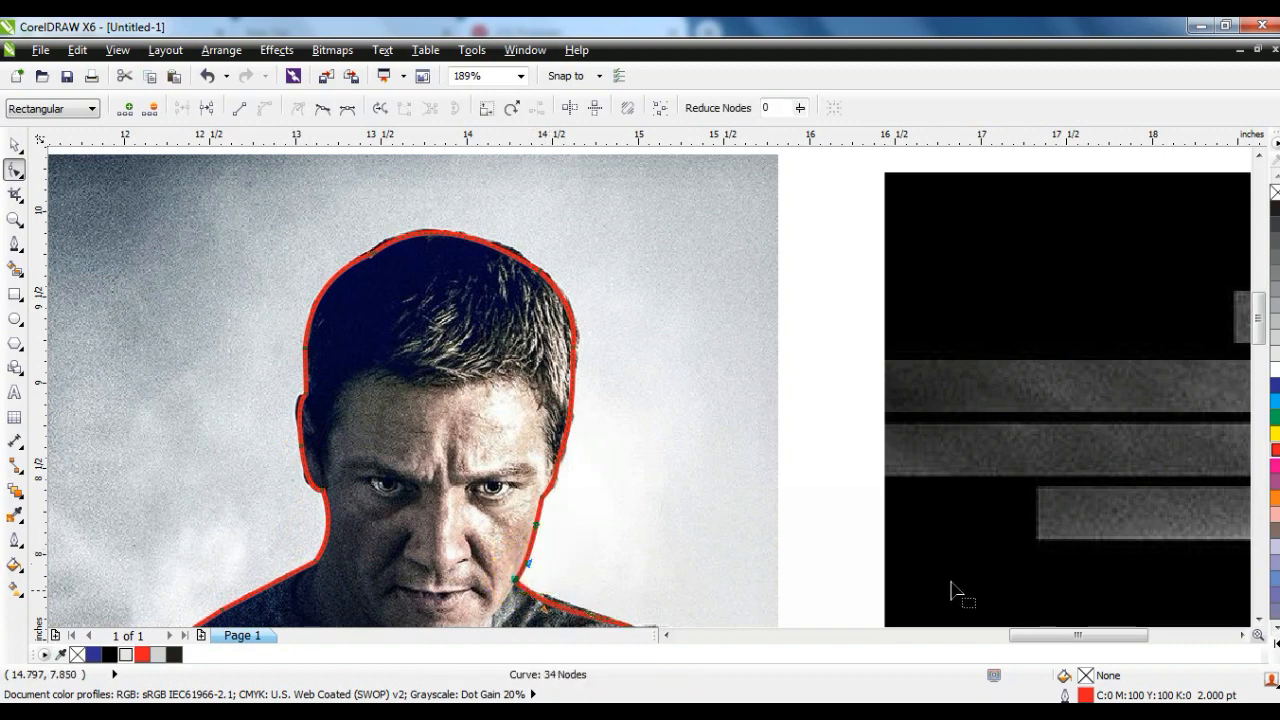
- Bend the outline segments to follow the right shoulder, sleeve and forearm and the rounded left shoulder
click(1257, 619)
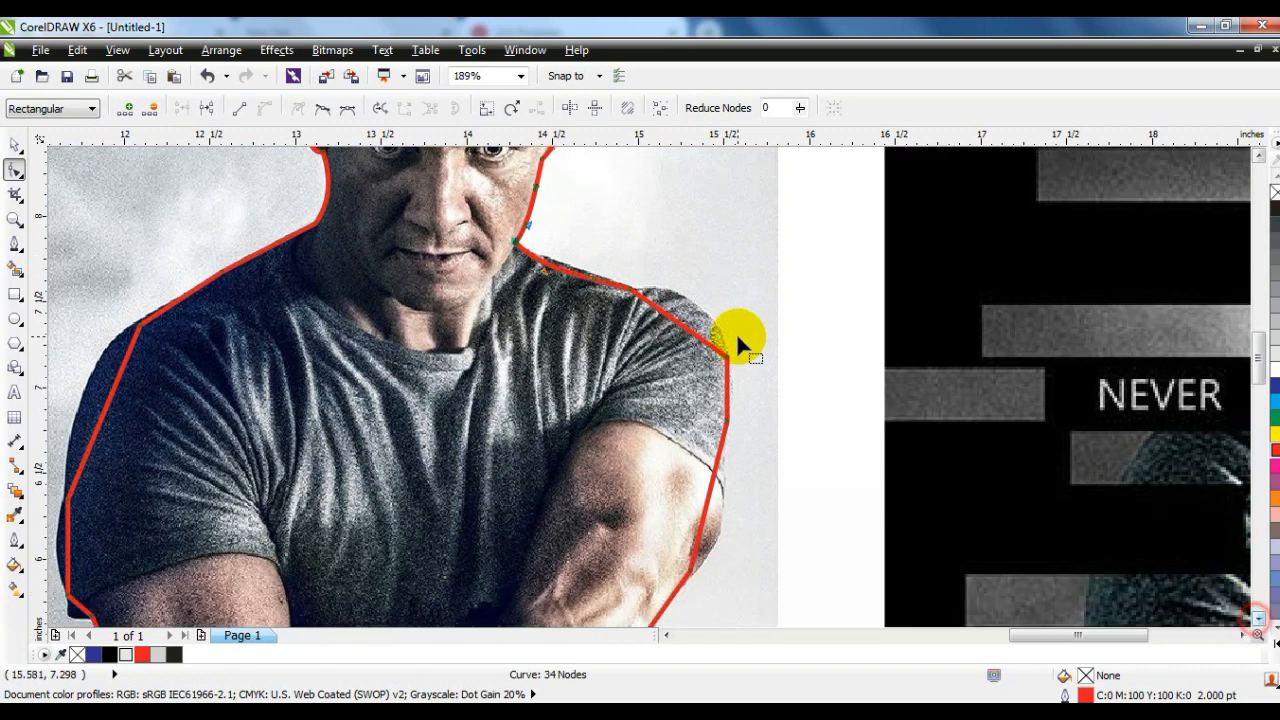
drag(672, 325, 677, 297)
click(735, 462)
drag(710, 491, 721, 516)
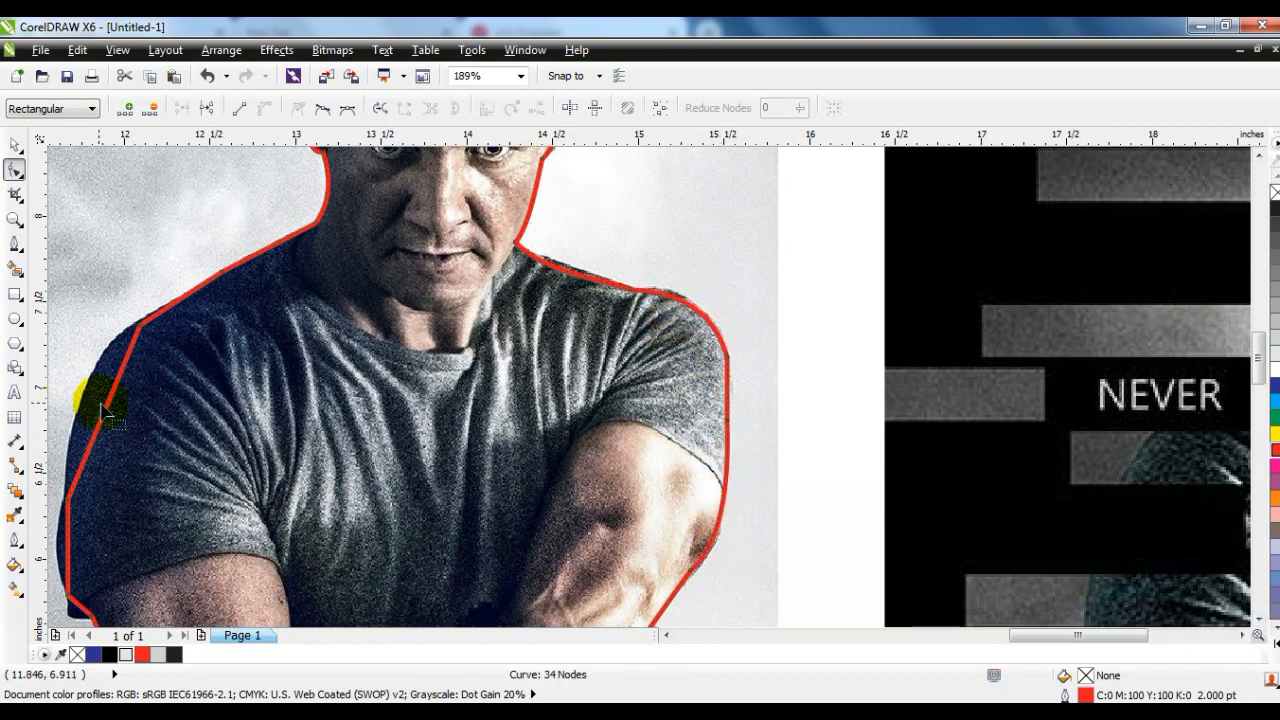
drag(108, 414, 85, 392)
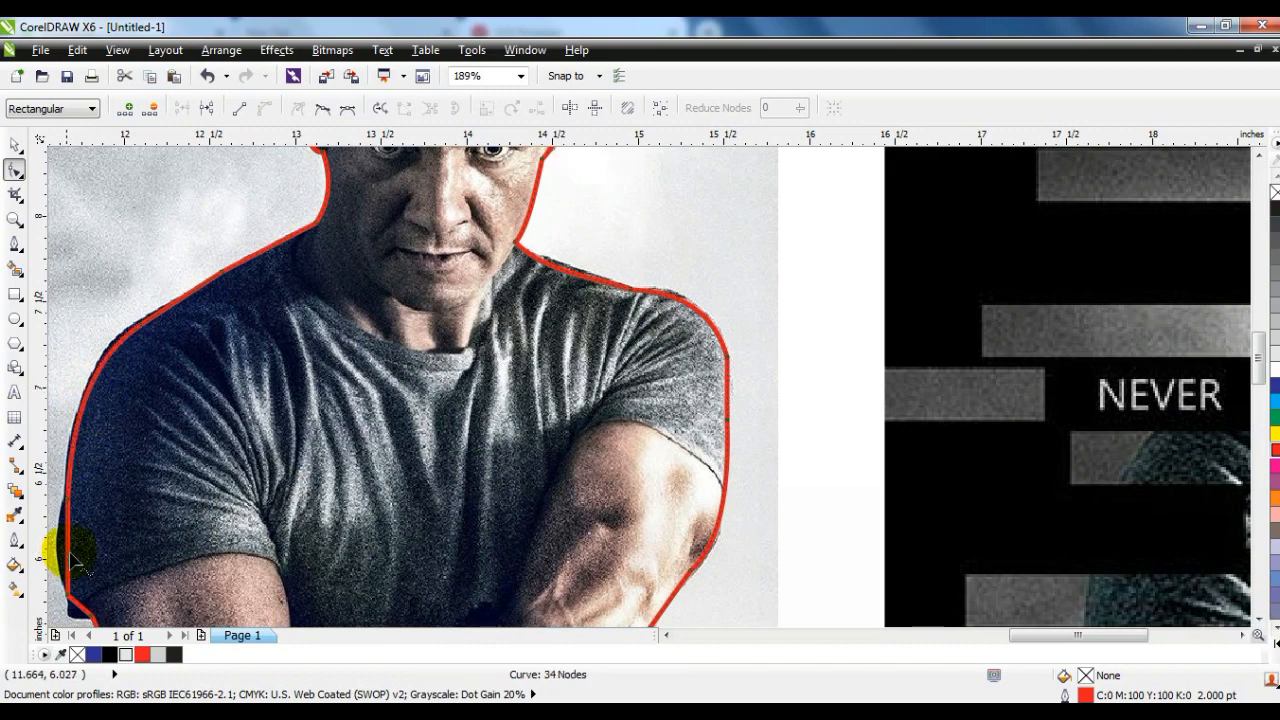
- Bend the outline segments to follow the left sleeve's outer edge and hem and the lower edge of the right forearm
drag(70, 555, 56, 540)
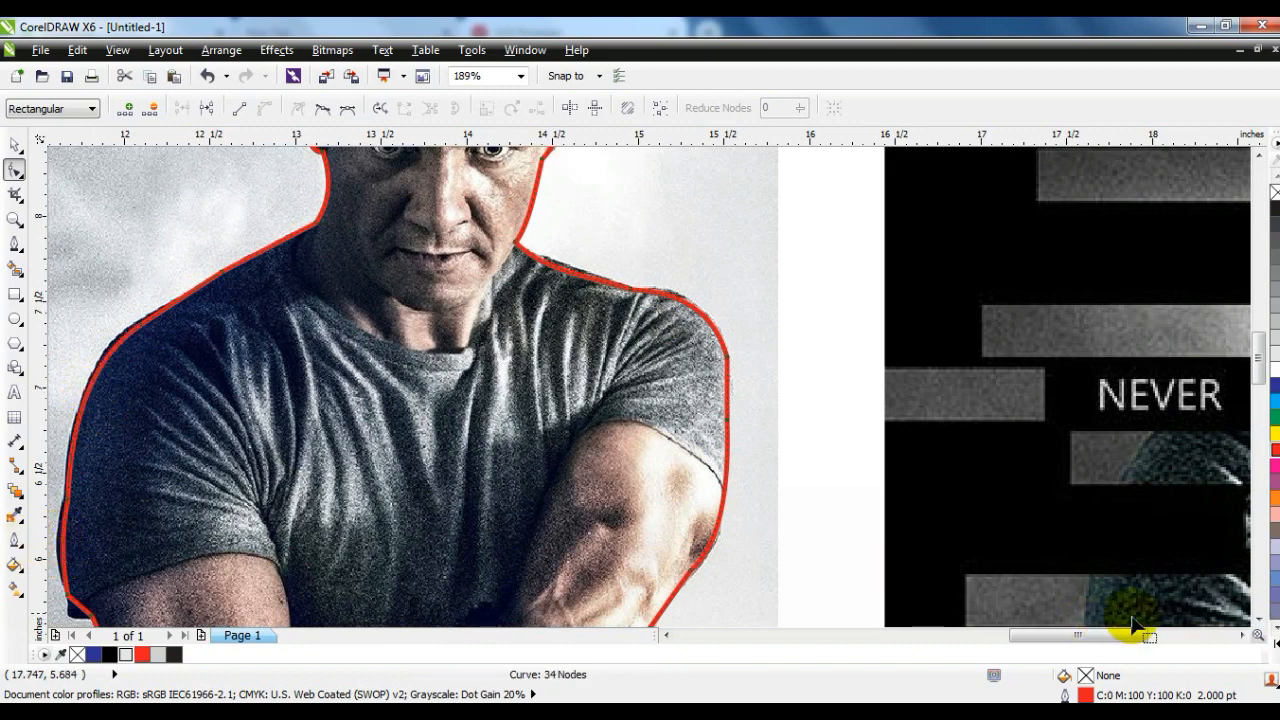
click(1258, 618)
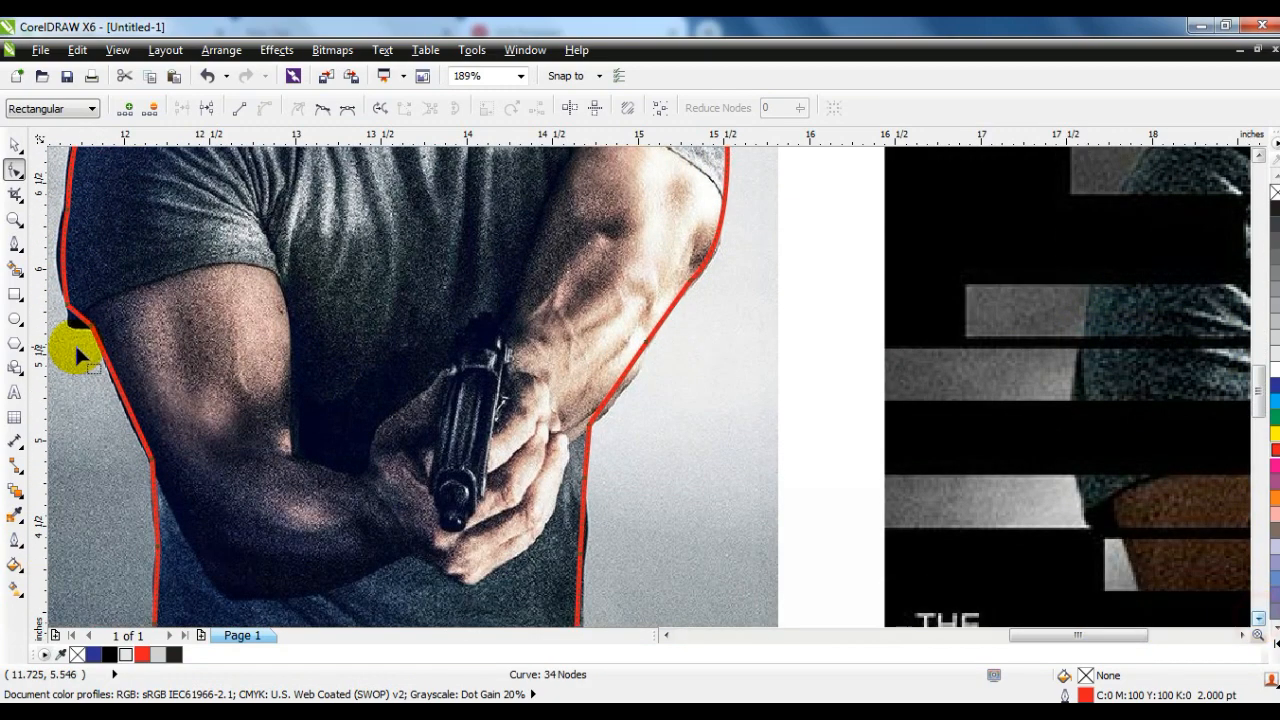
drag(75, 318, 70, 322)
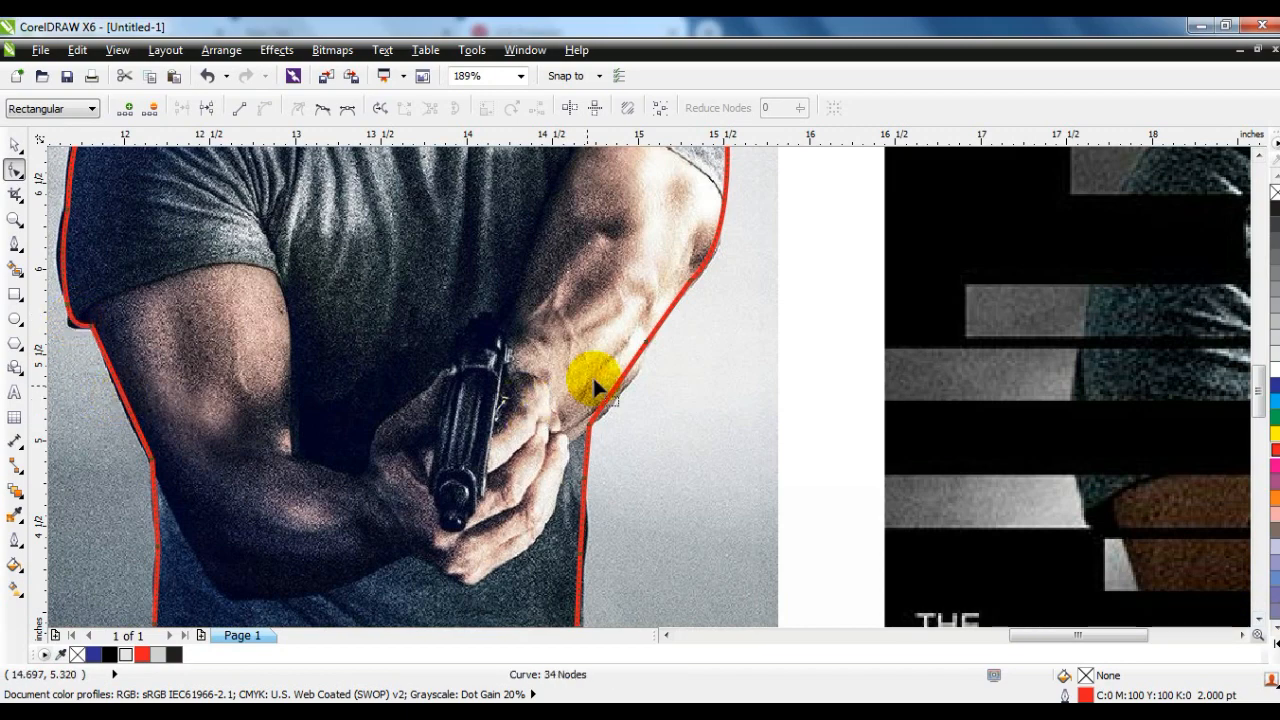
drag(616, 390, 621, 393)
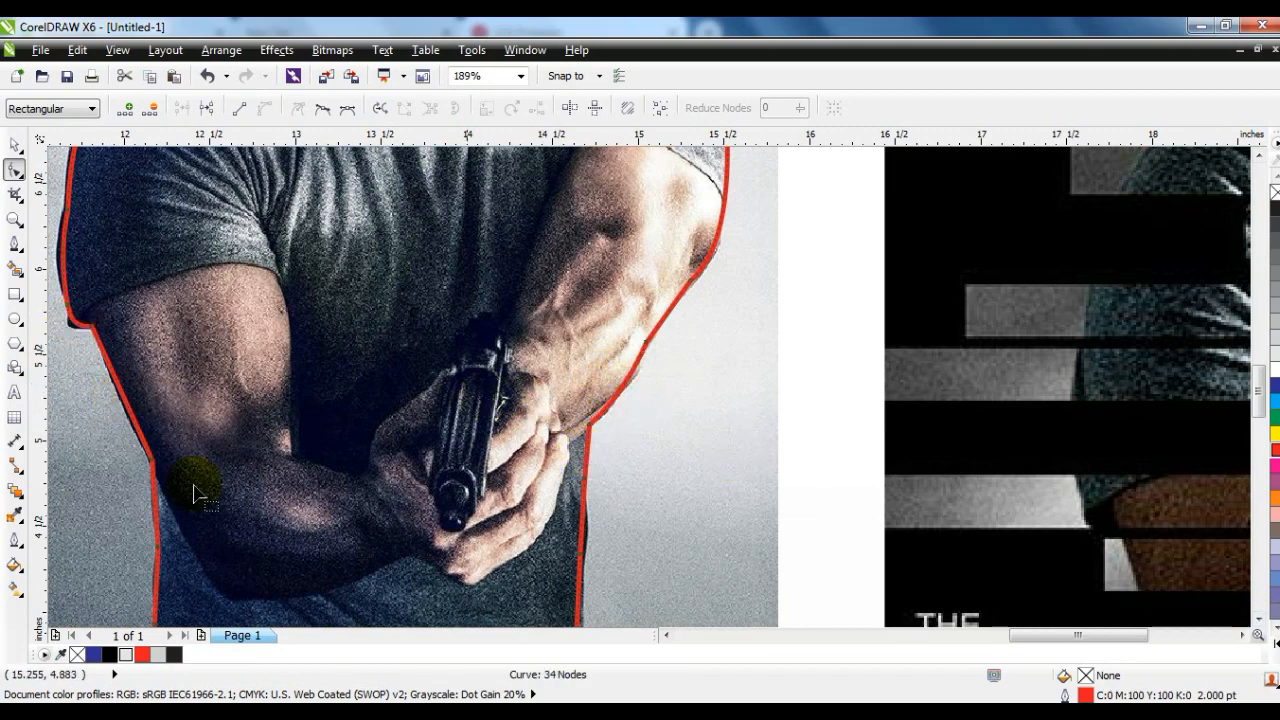
- Bend the outline segments below the shirt to follow the outer edges of both thighs
click(1258, 618)
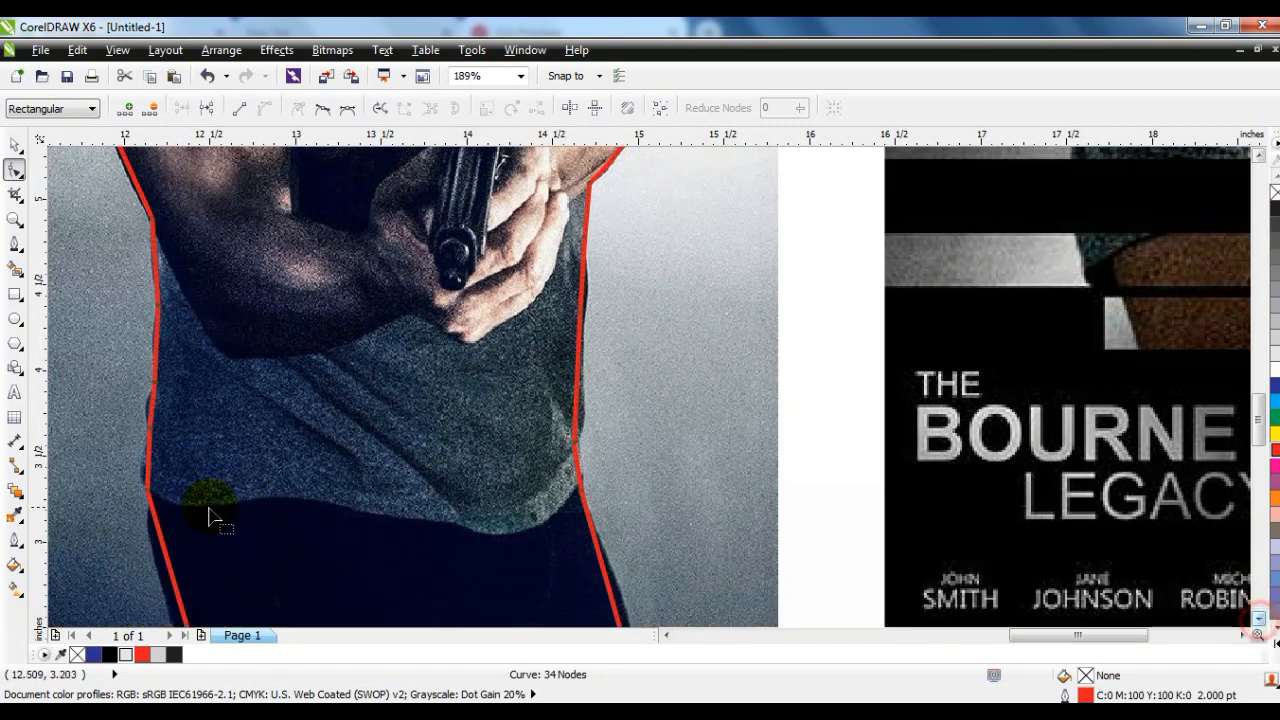
drag(163, 557, 157, 559)
drag(608, 582, 600, 581)
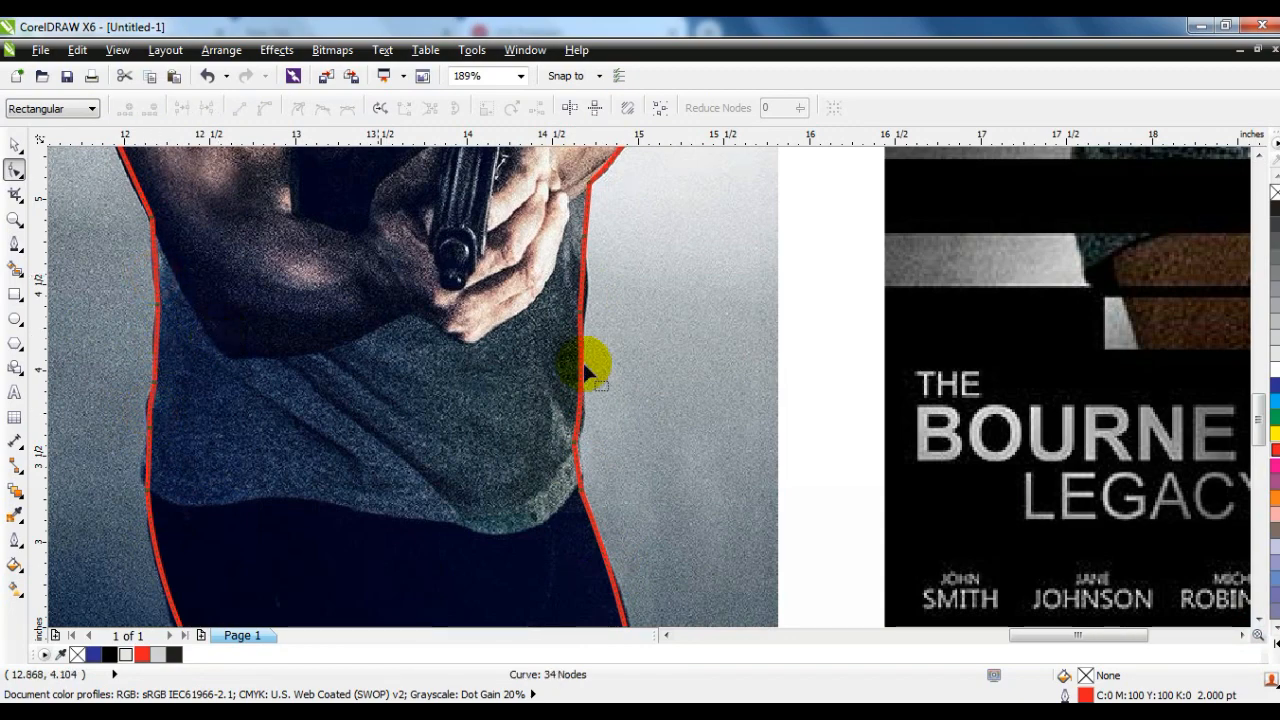
key(shift+F2)
click(15, 145)
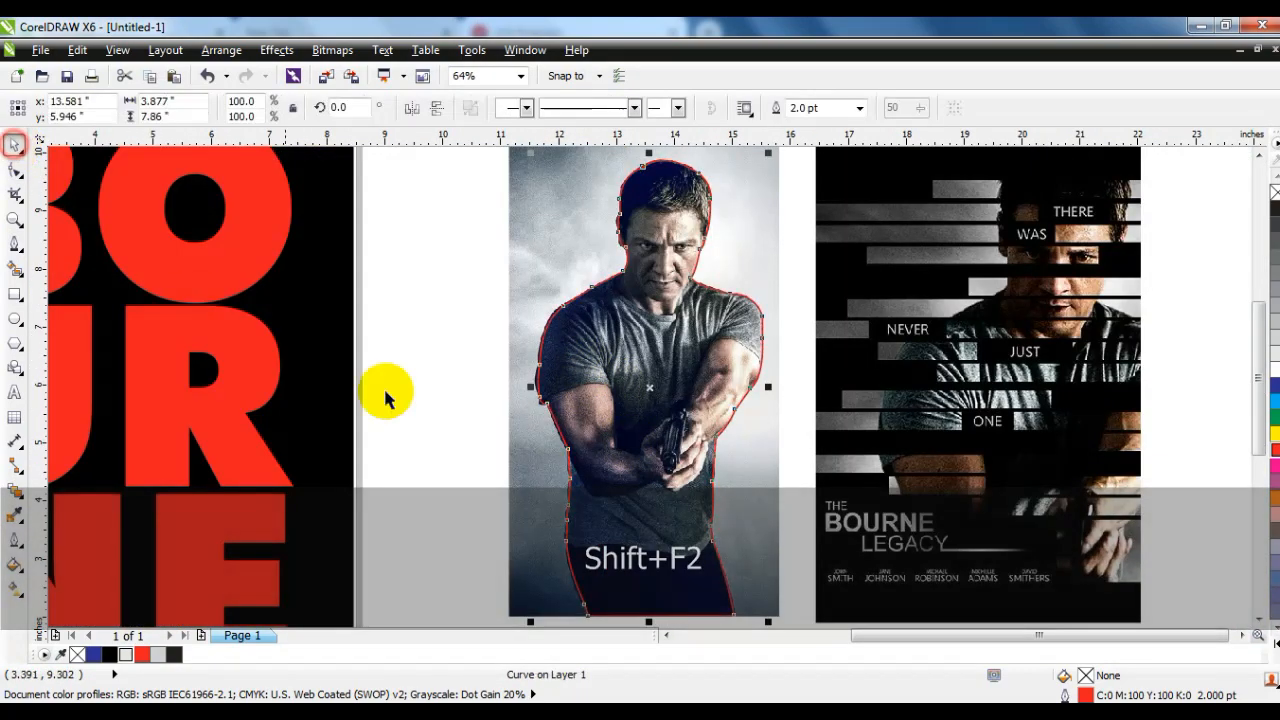
click(401, 377)
click(588, 198)
drag(548, 188, 584, 188)
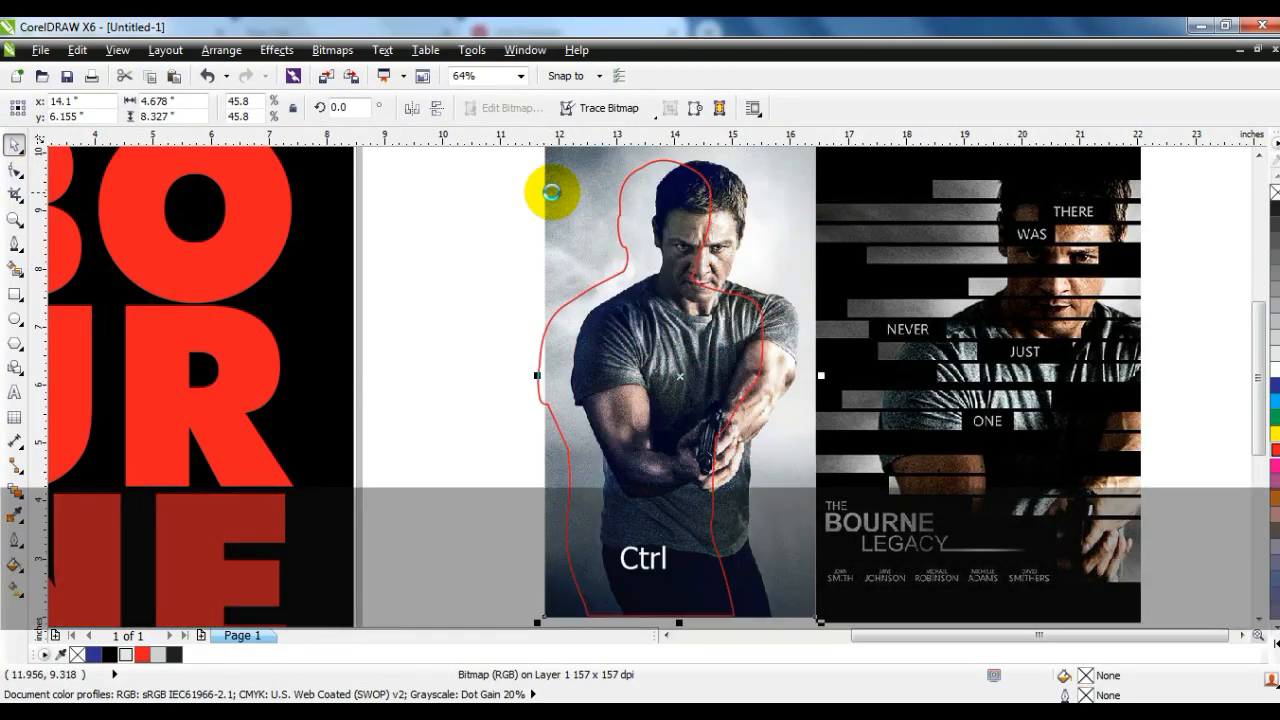
key(ctrl+z)
- Copy and paste the man's photo in place and move the copy one level back, behind the traced outline
right_click(560, 189)
click(592, 263)
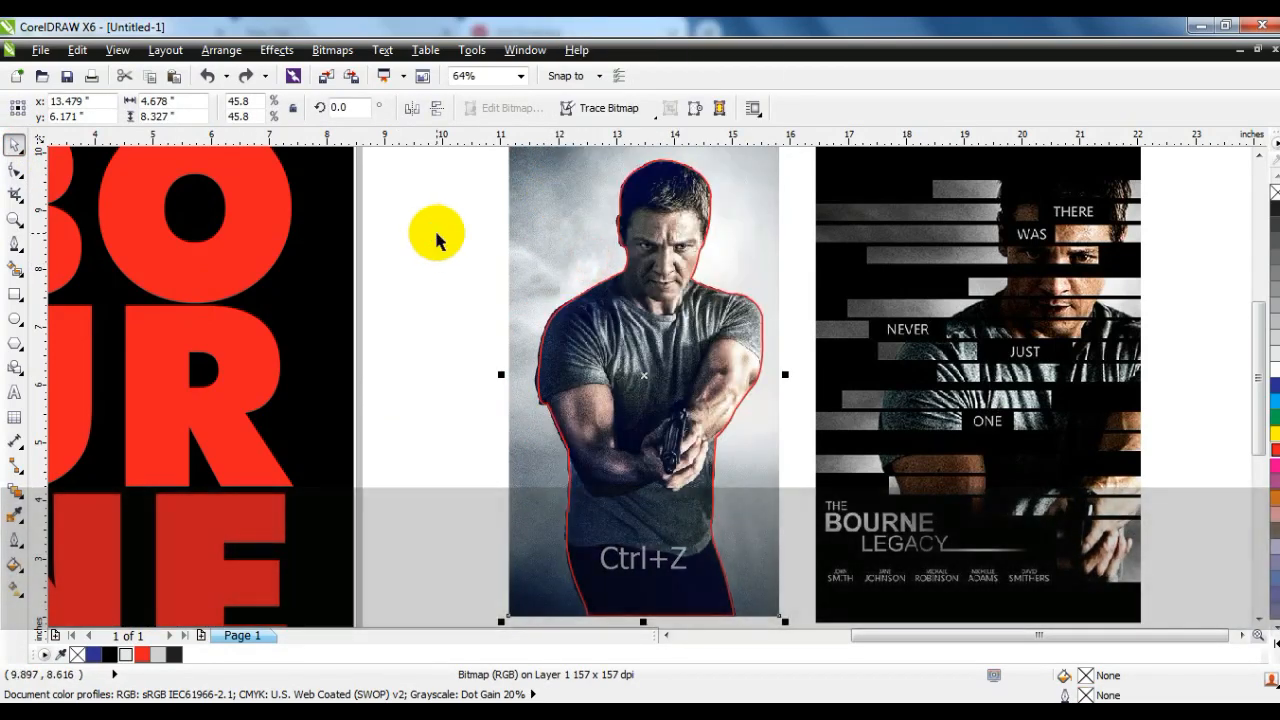
click(434, 234)
right_click(429, 234)
click(450, 352)
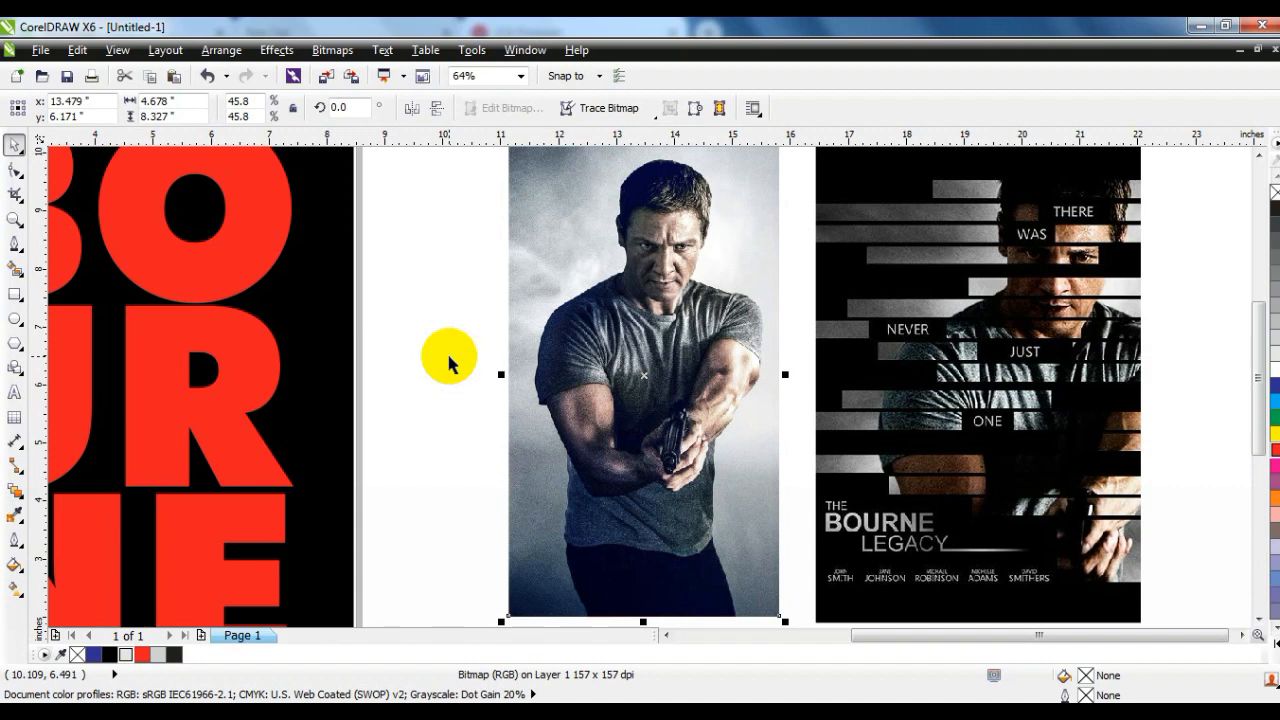
key(ctrl+Page_Down)
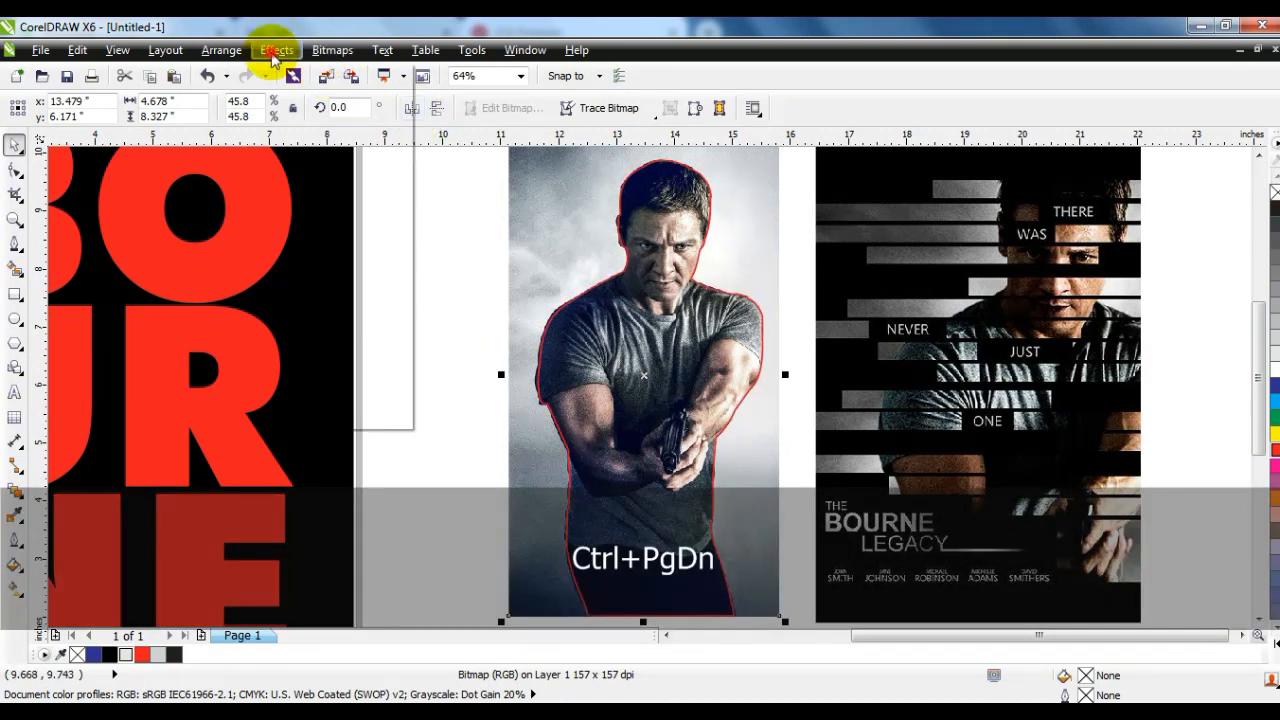
- Place the copied photo inside the traced outline of the man as a PowerClip
click(270, 50)
mouse_move(328, 320)
click(470, 317)
click(665, 170)
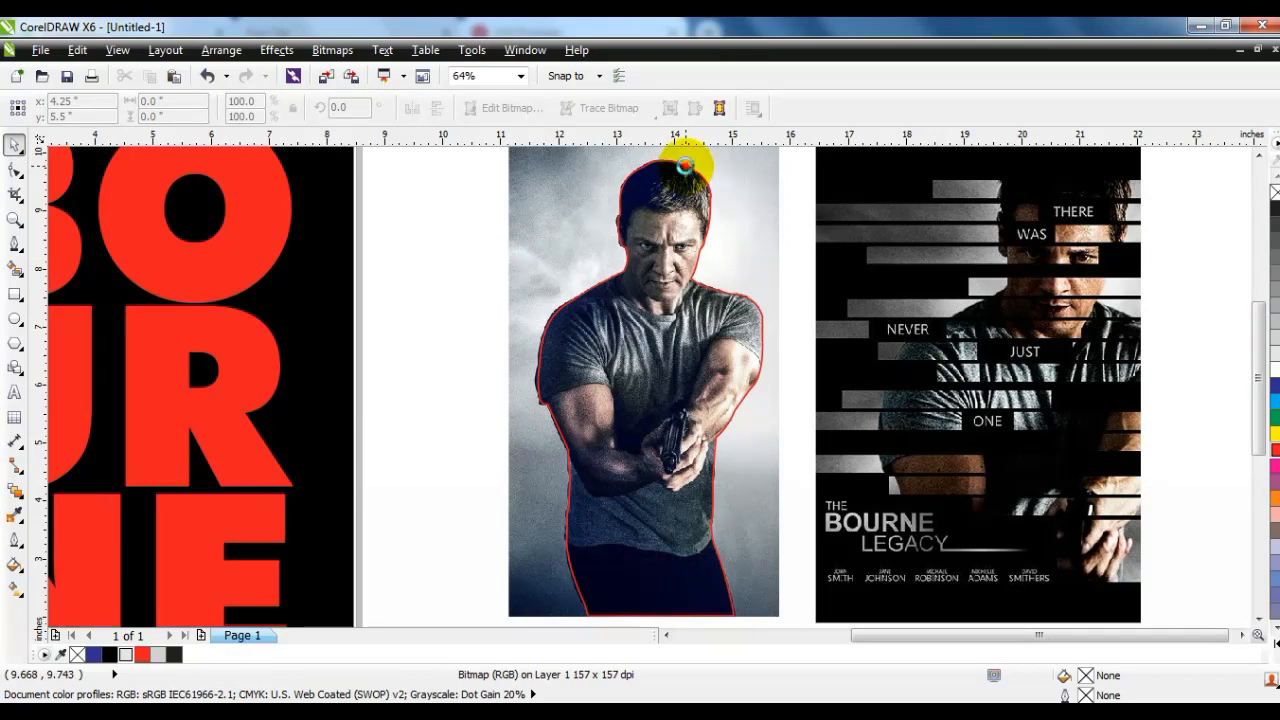
drag(648, 316, 447, 322)
click(731, 277)
key(ctrl+z)
- Select the clipped cutout together with the full photo and group them
shift+click(753, 292)
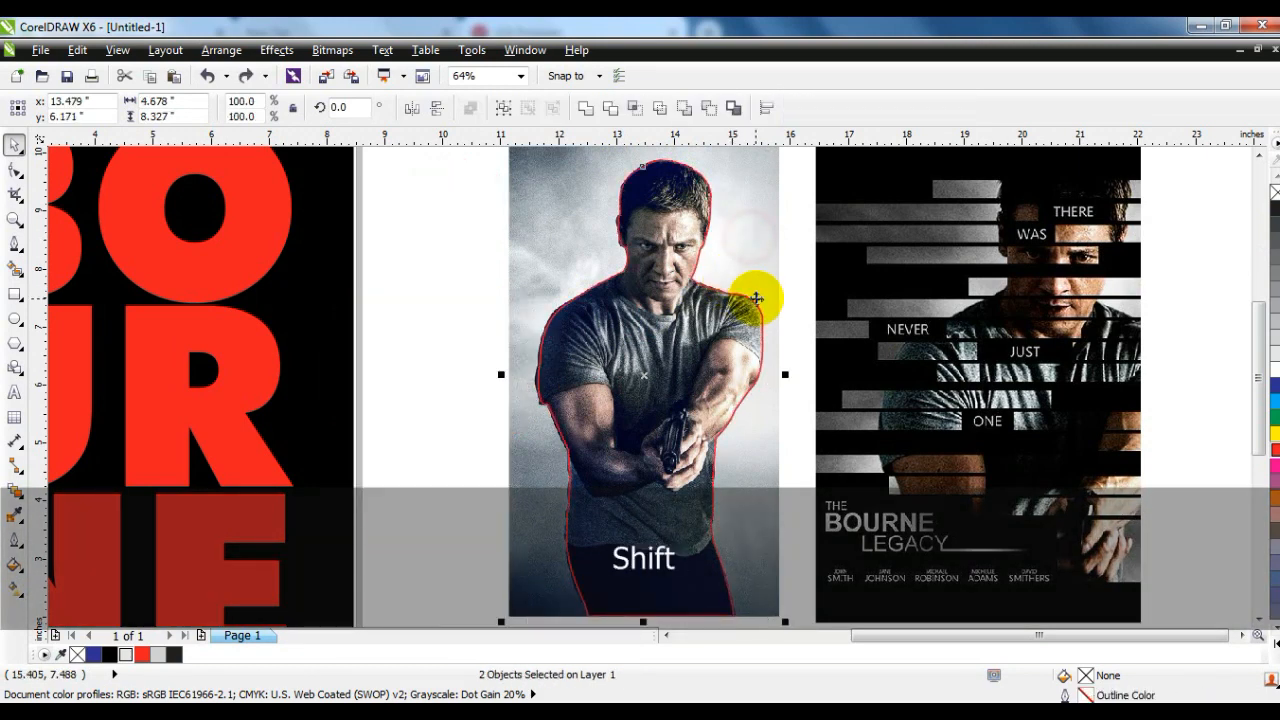
key(F3)
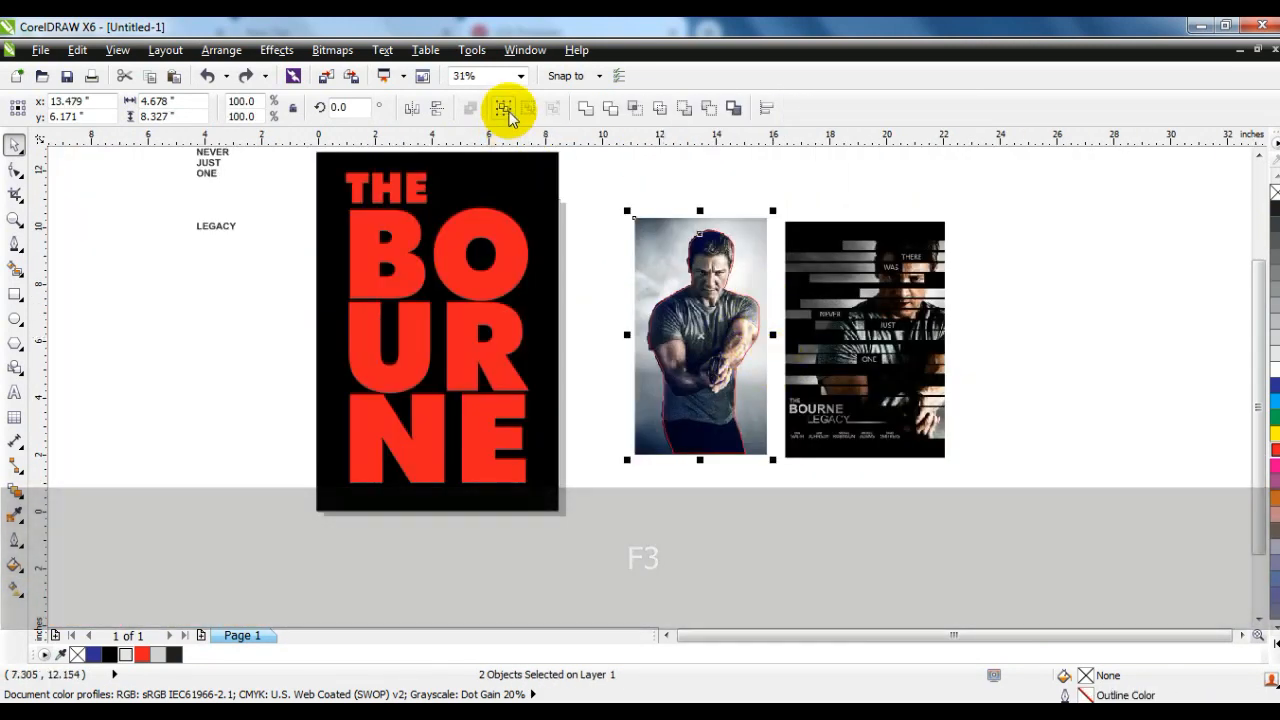
click(505, 110)
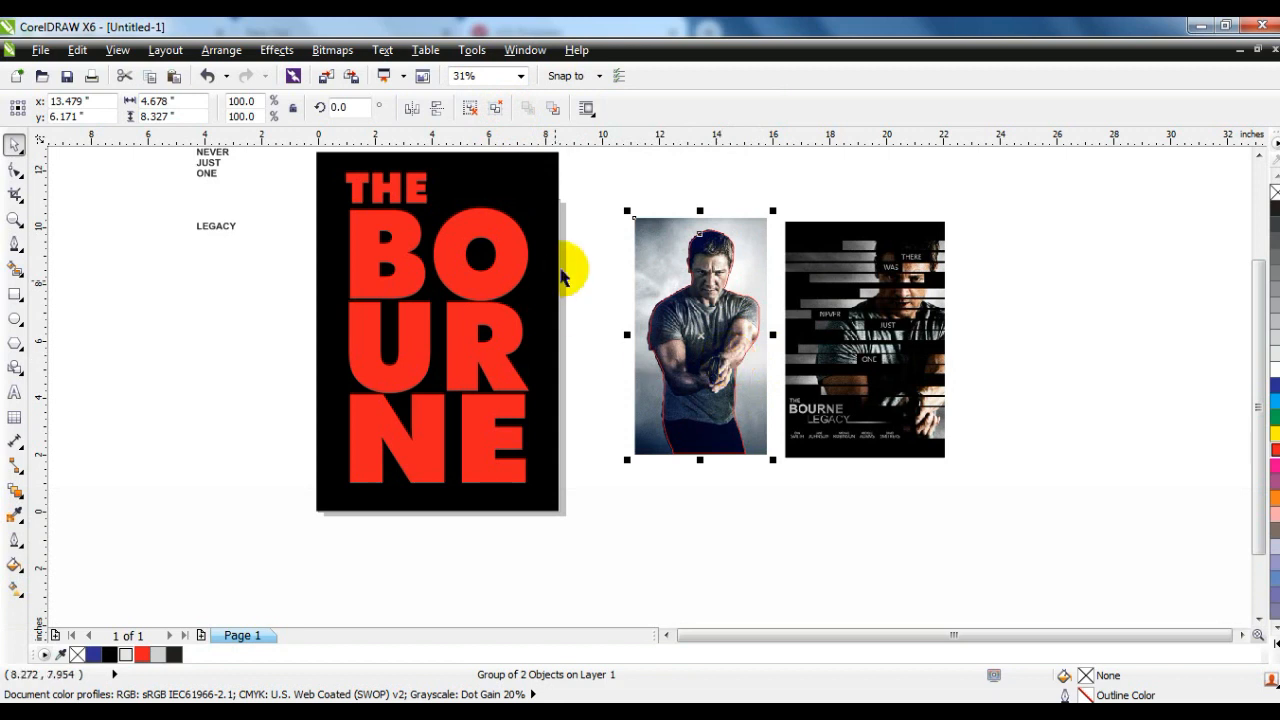
- Give the THE BOURNE title lettering a 4.0 pt white outline and remove its fill
click(580, 256)
click(523, 258)
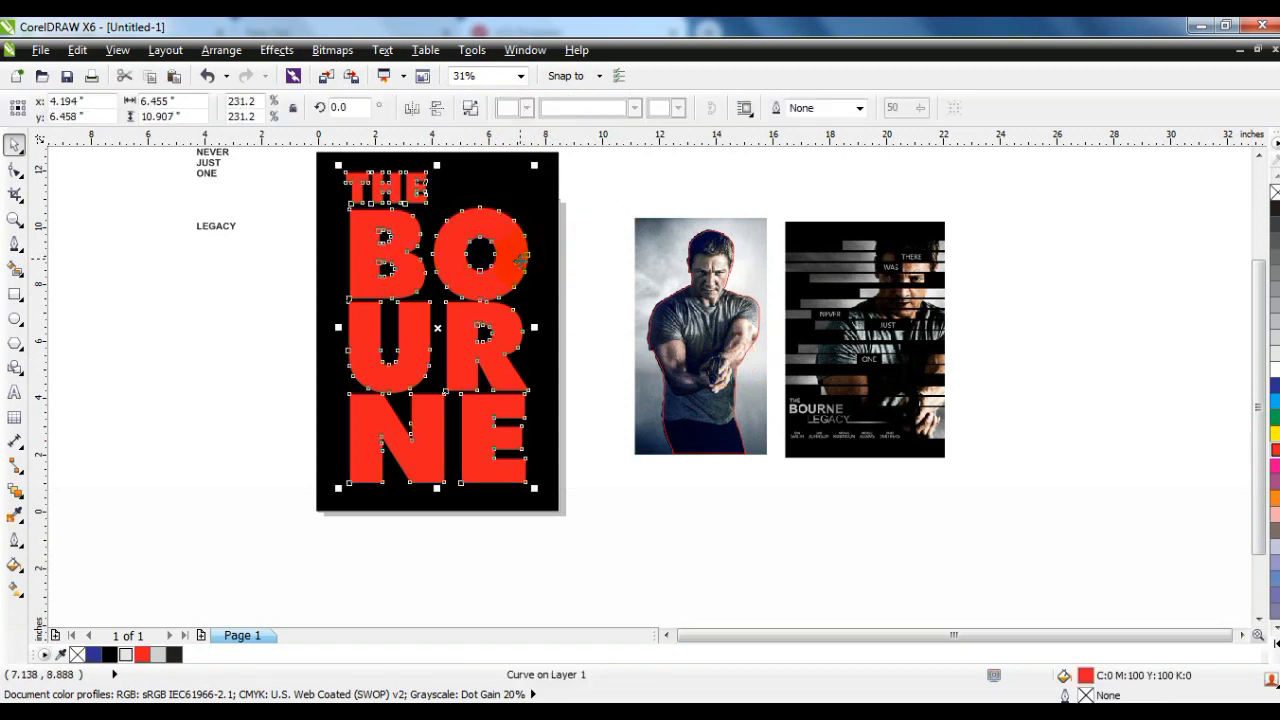
click(859, 108)
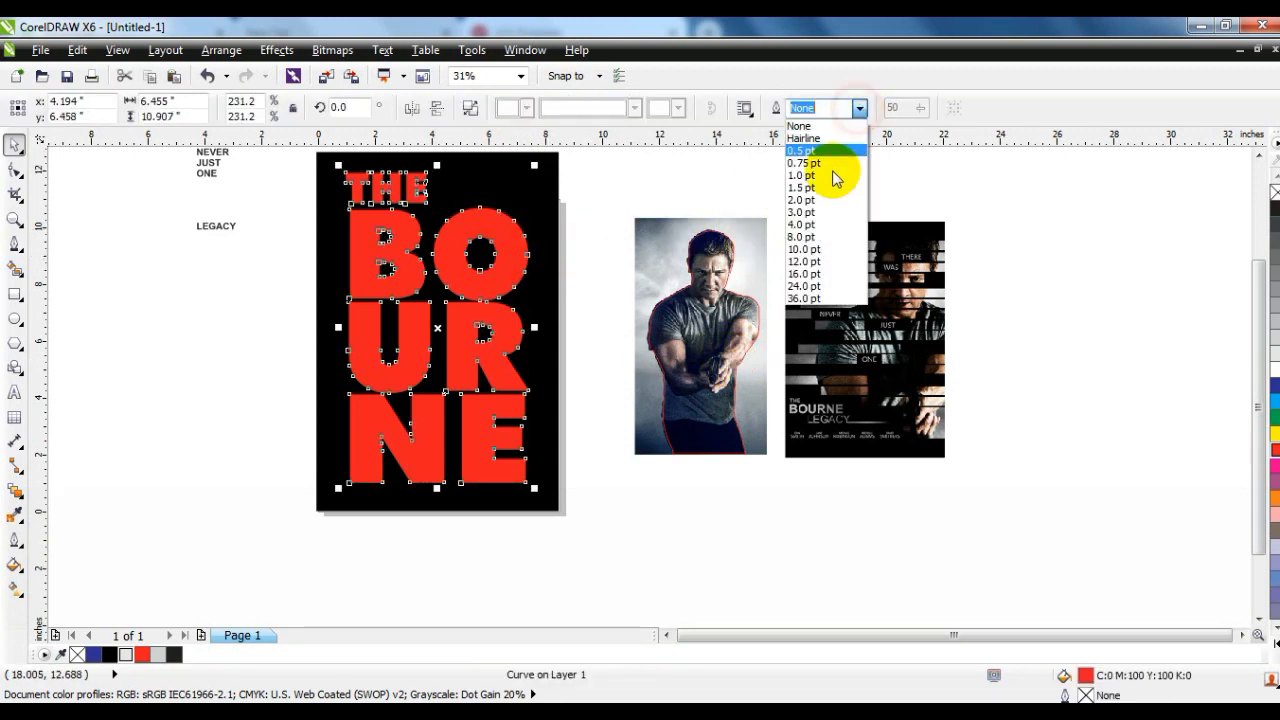
click(811, 227)
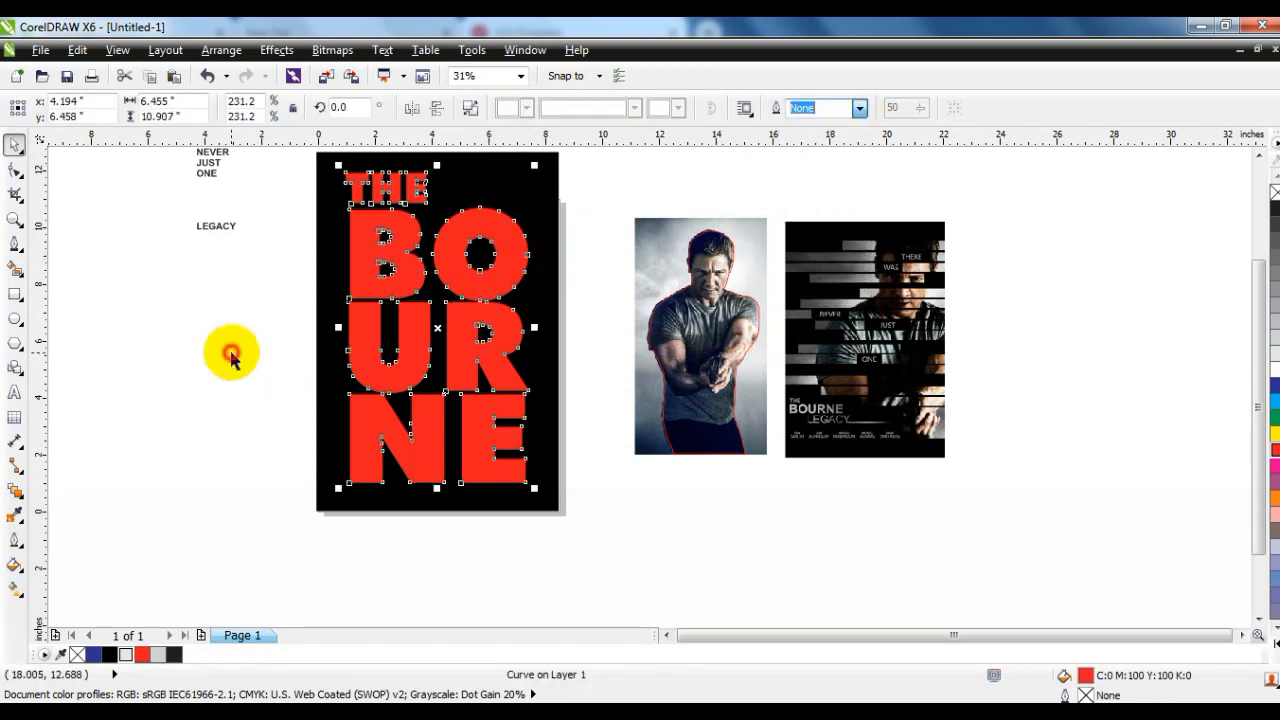
click(861, 110)
click(816, 222)
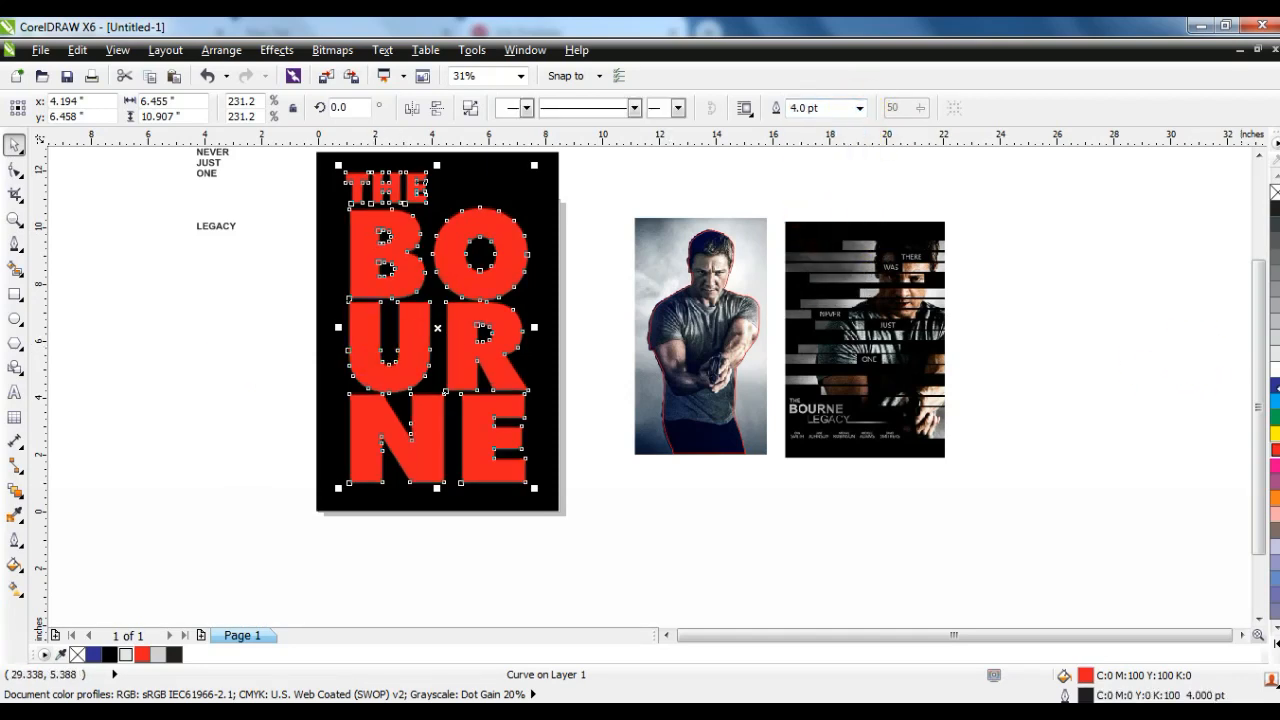
right_click(1274, 372)
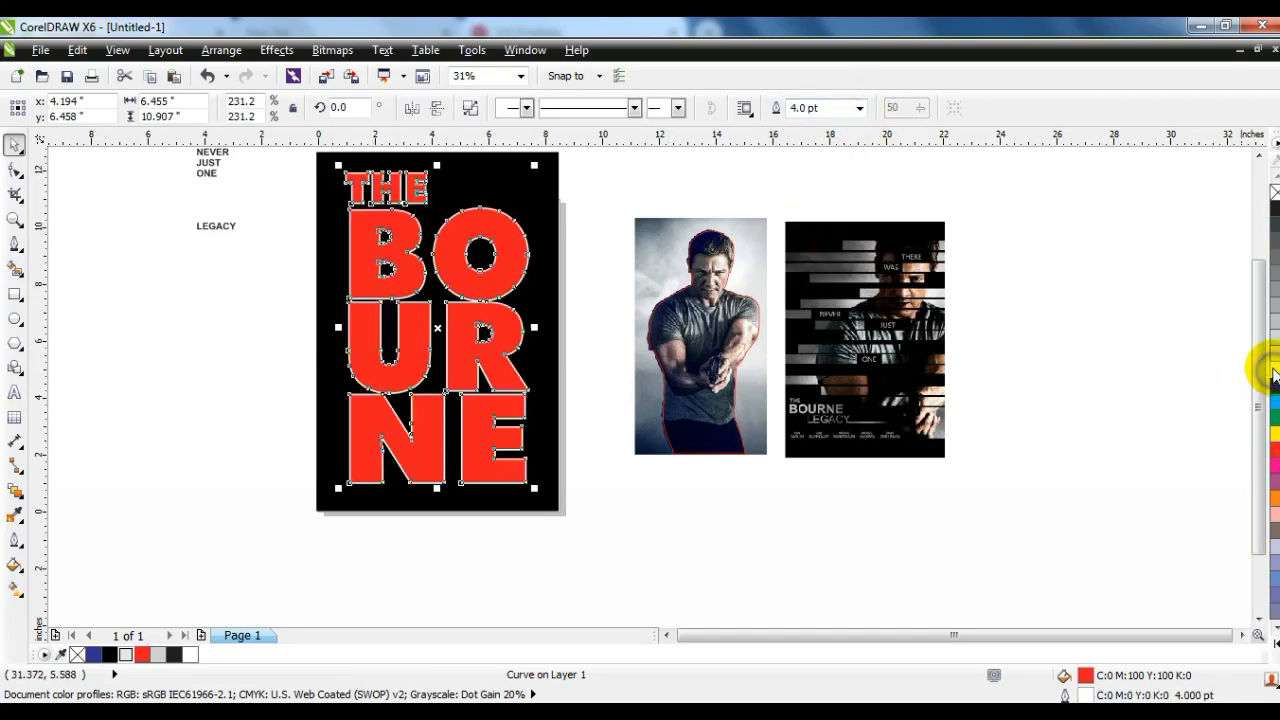
click(1275, 192)
- Move the photo and cutout group onto the black poster and send it one level back, behind the title lettering
click(648, 203)
drag(695, 277, 460, 221)
key(ctrl+Page_Down)
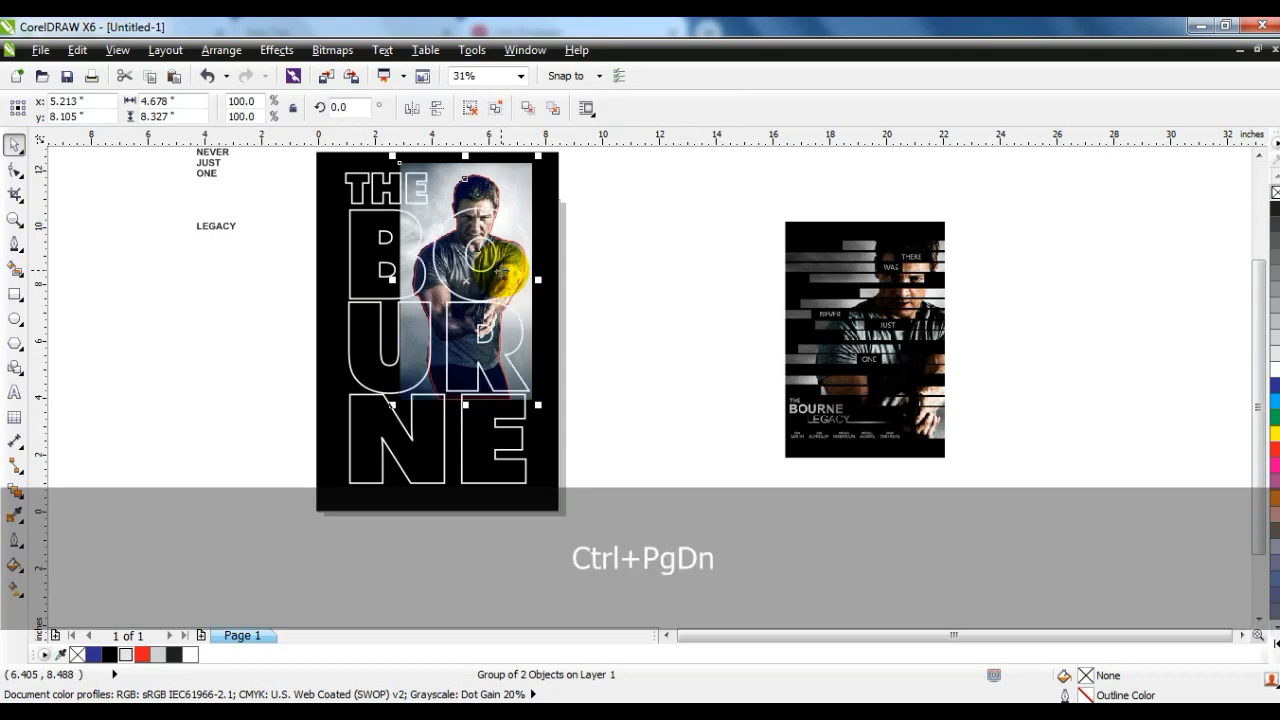
- Enlarge the photo and cutout group proportionally to about 167.4%, extending past the poster's bottom edge, so it covers the title lettering
click(15, 219)
drag(303, 145, 615, 485)
click(15, 145)
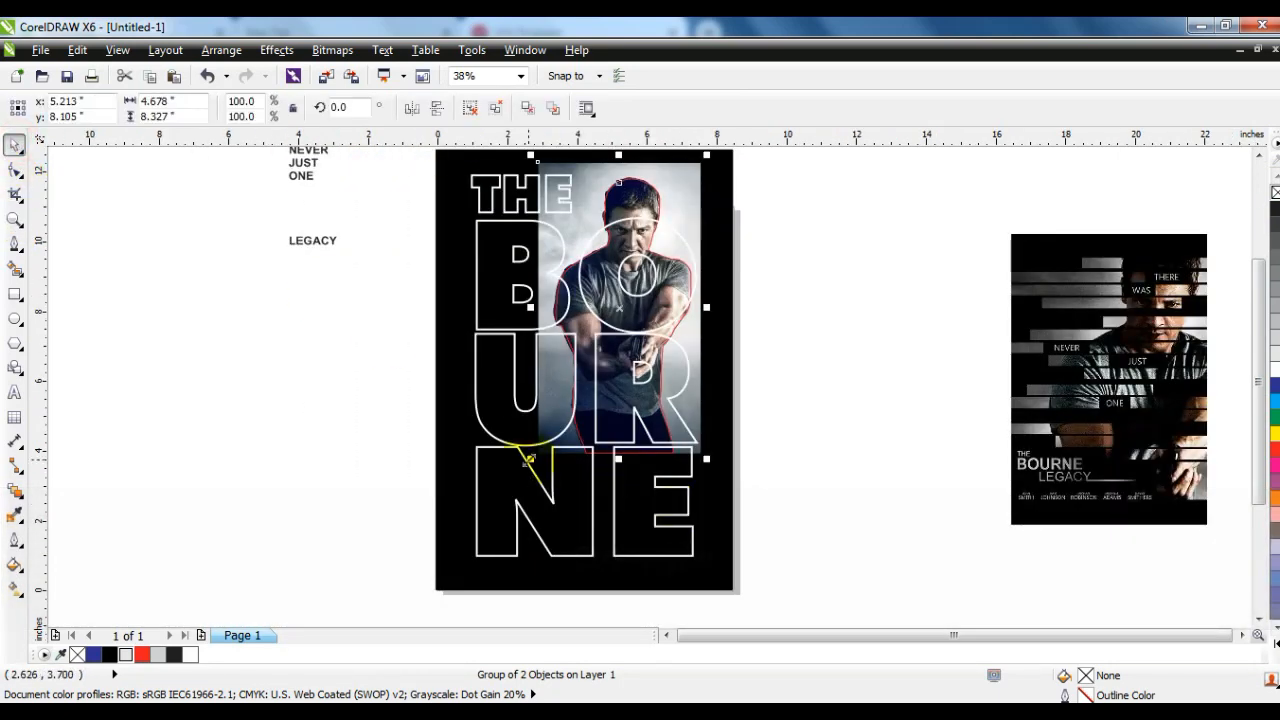
drag(533, 457, 429, 579)
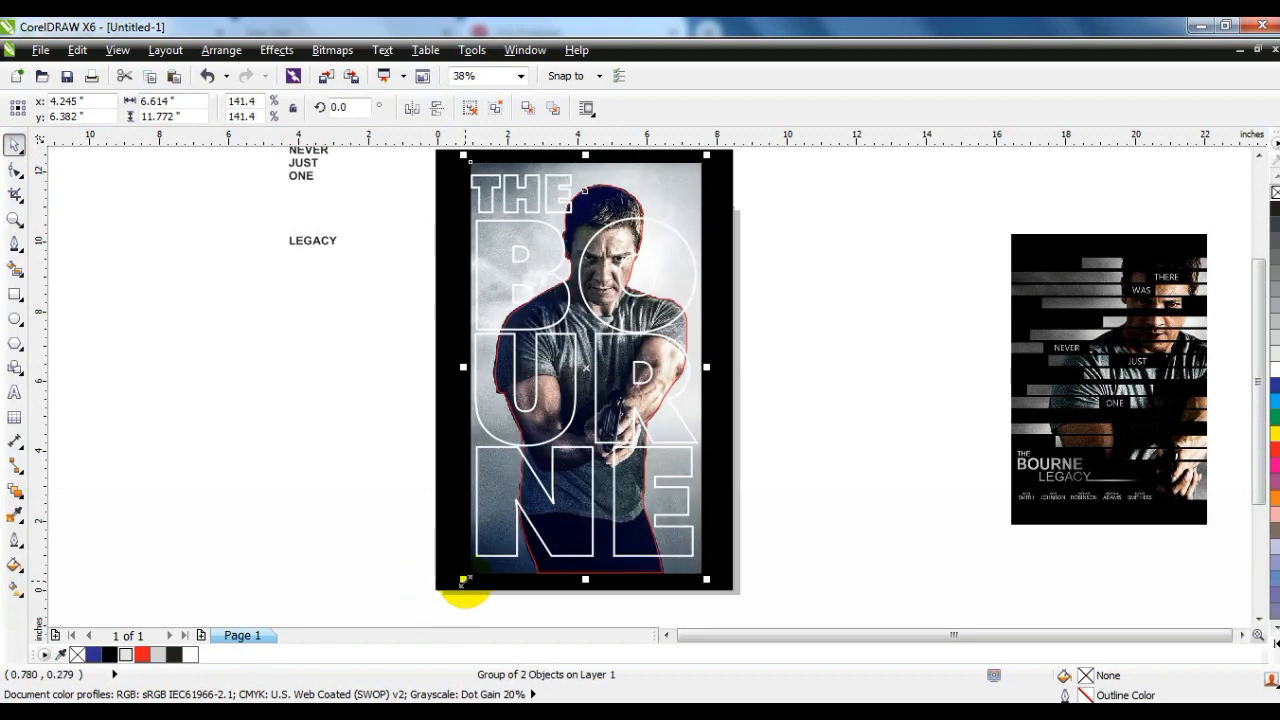
drag(465, 580, 457, 589)
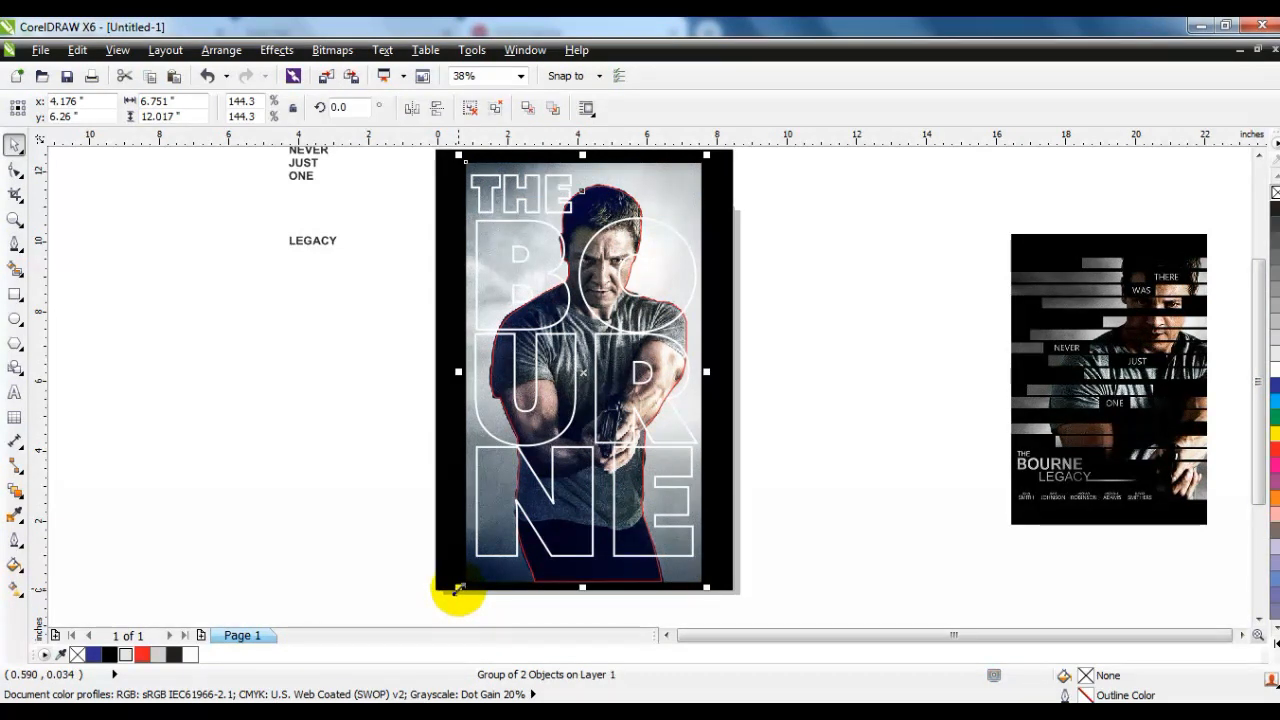
drag(457, 589, 449, 606)
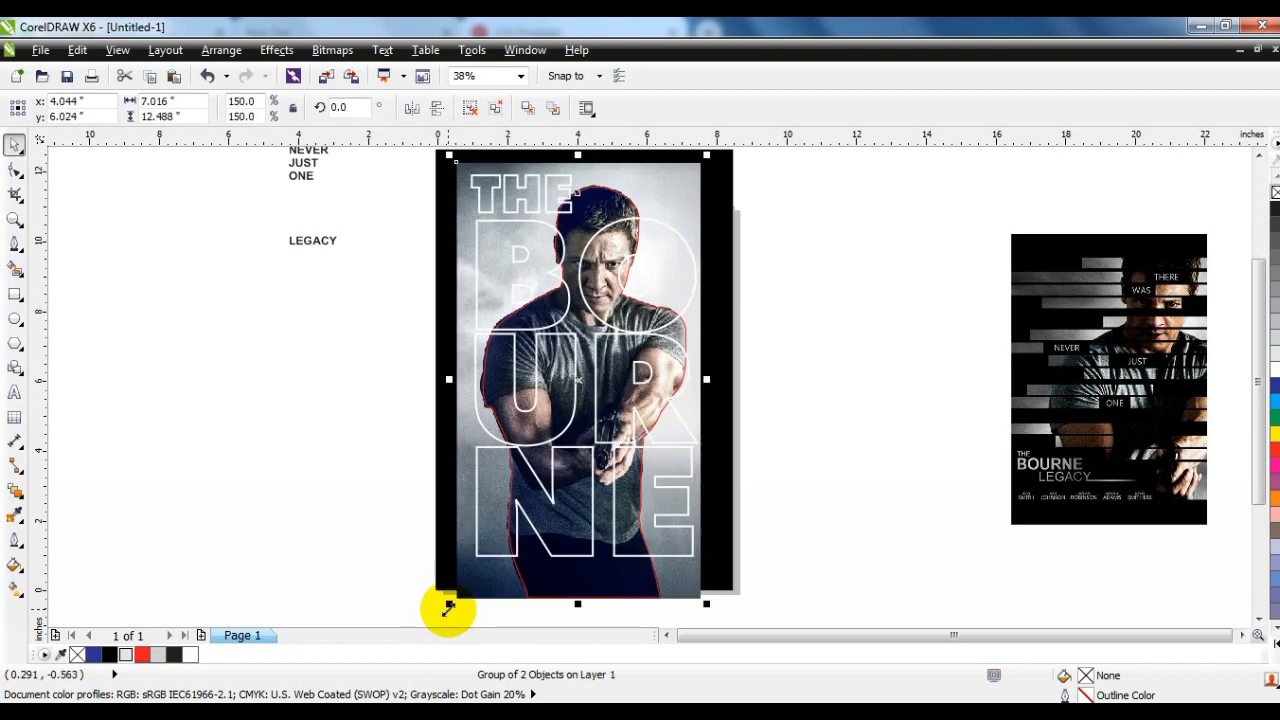
drag(449, 607, 420, 597)
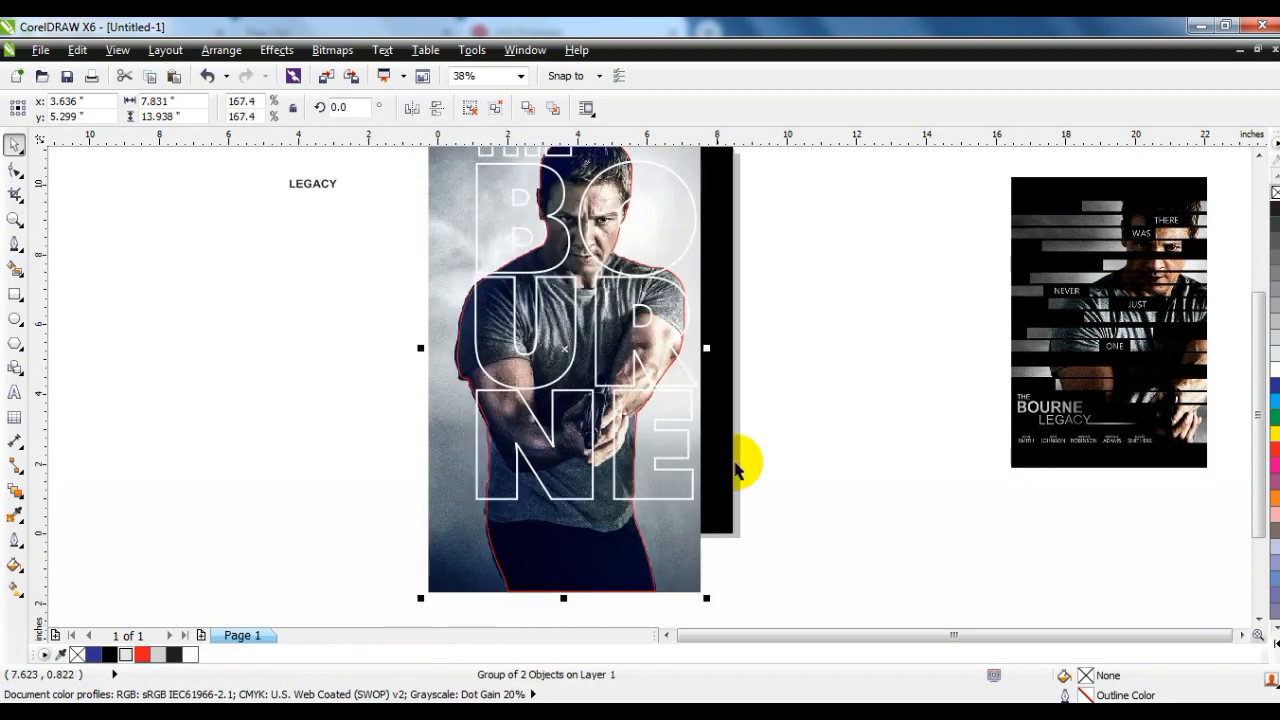
- Shift the enlarged photo group horizontally to about x 3.77 inches to align the man with the lettering
key(shift+F2)
key(Escape)
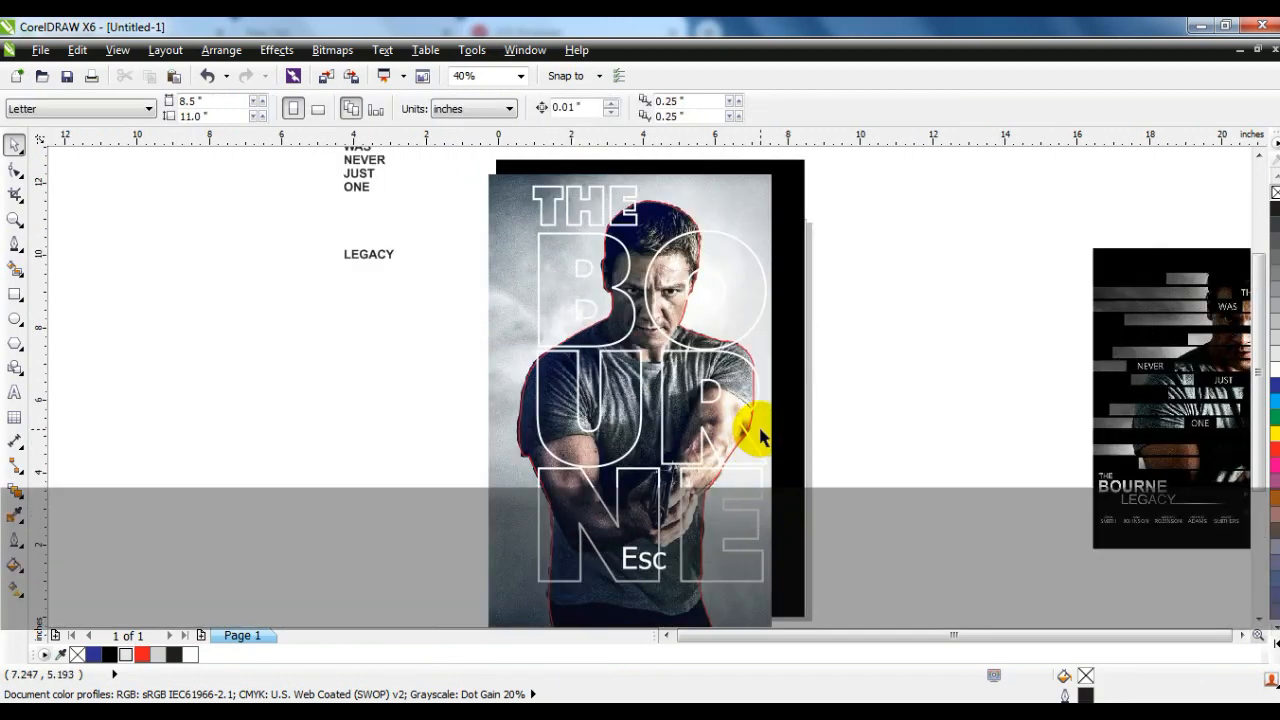
click(760, 436)
drag(767, 395, 777, 396)
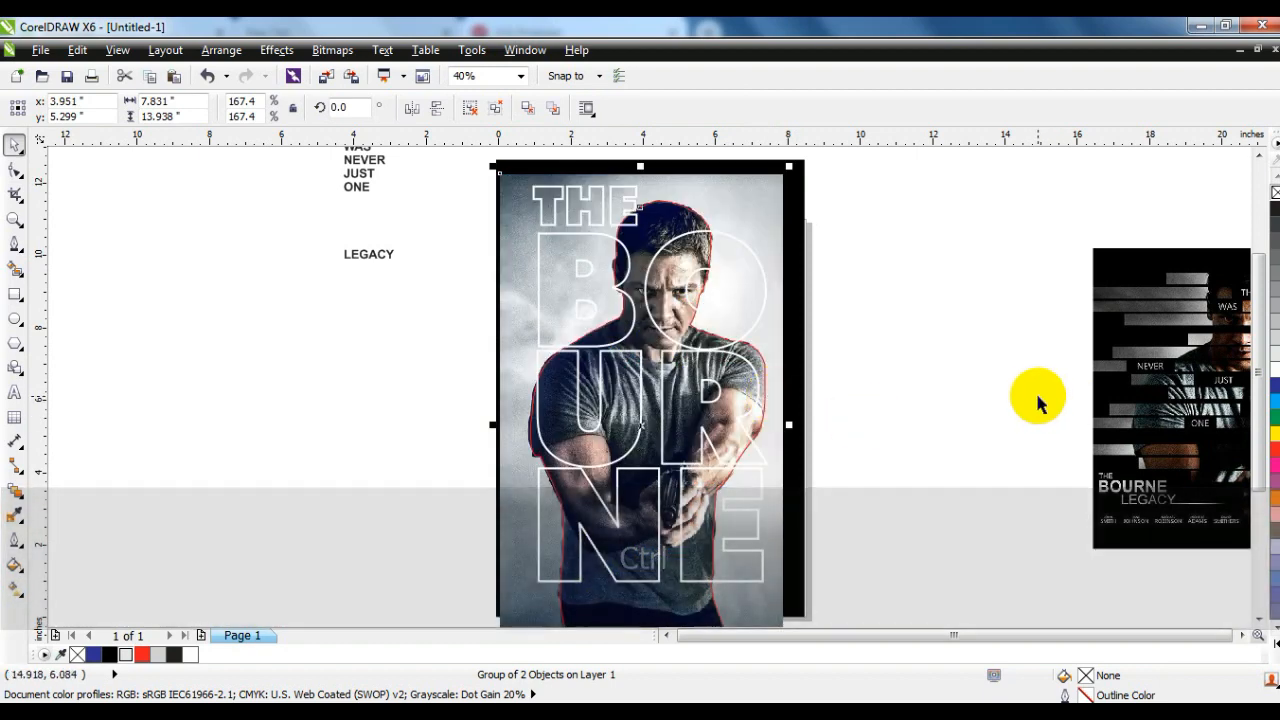
drag(777, 362, 768, 358)
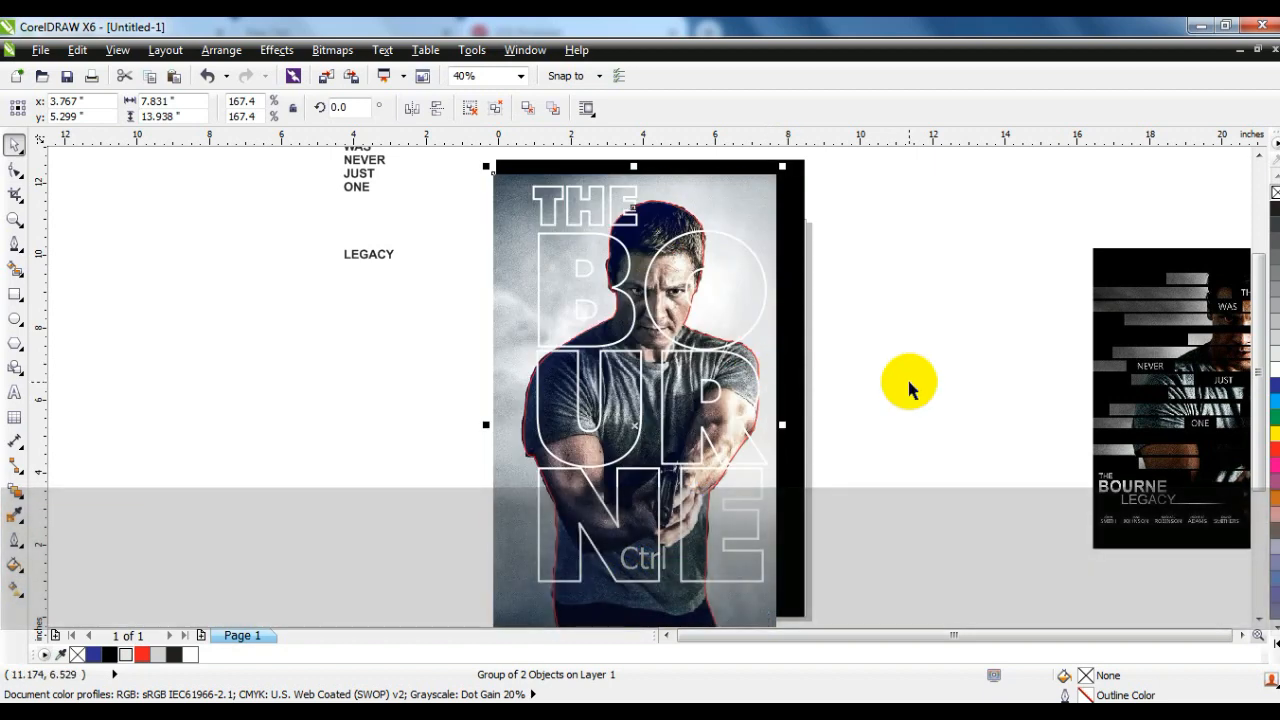
- Ungroup the photo and cutout, and PowerClip the full photo inside the title lettering
click(470, 108)
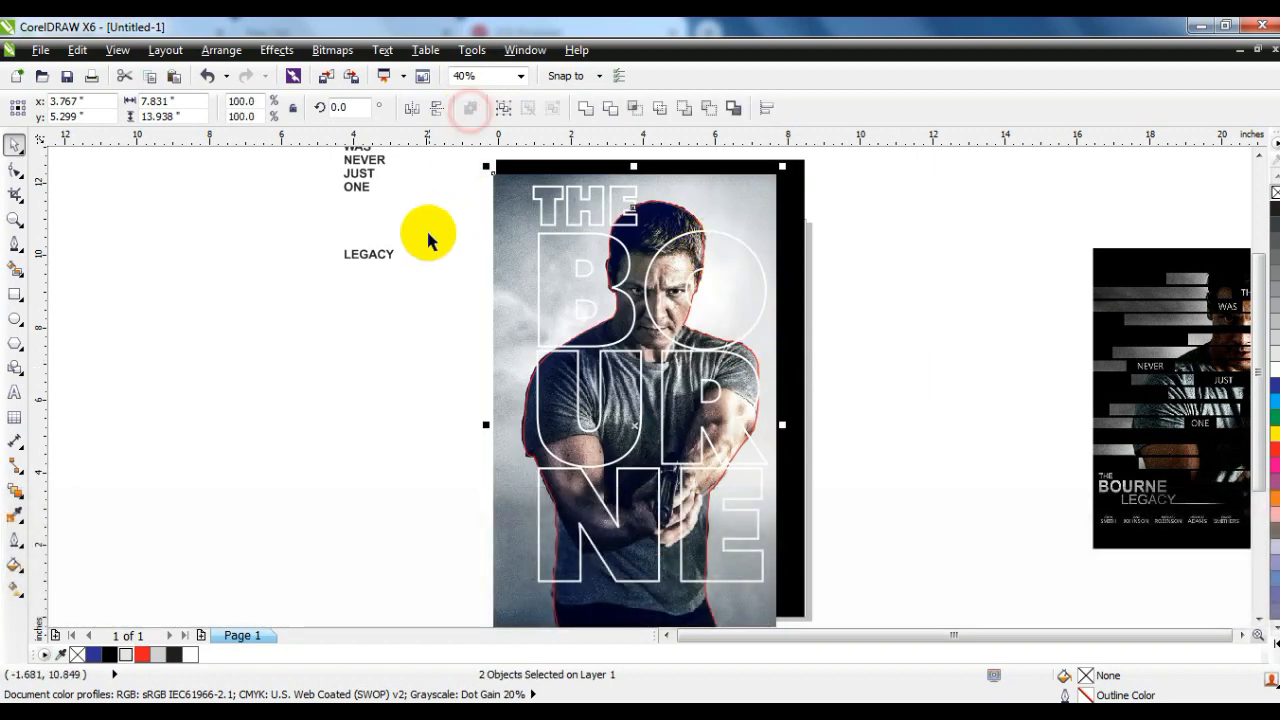
click(430, 233)
click(758, 202)
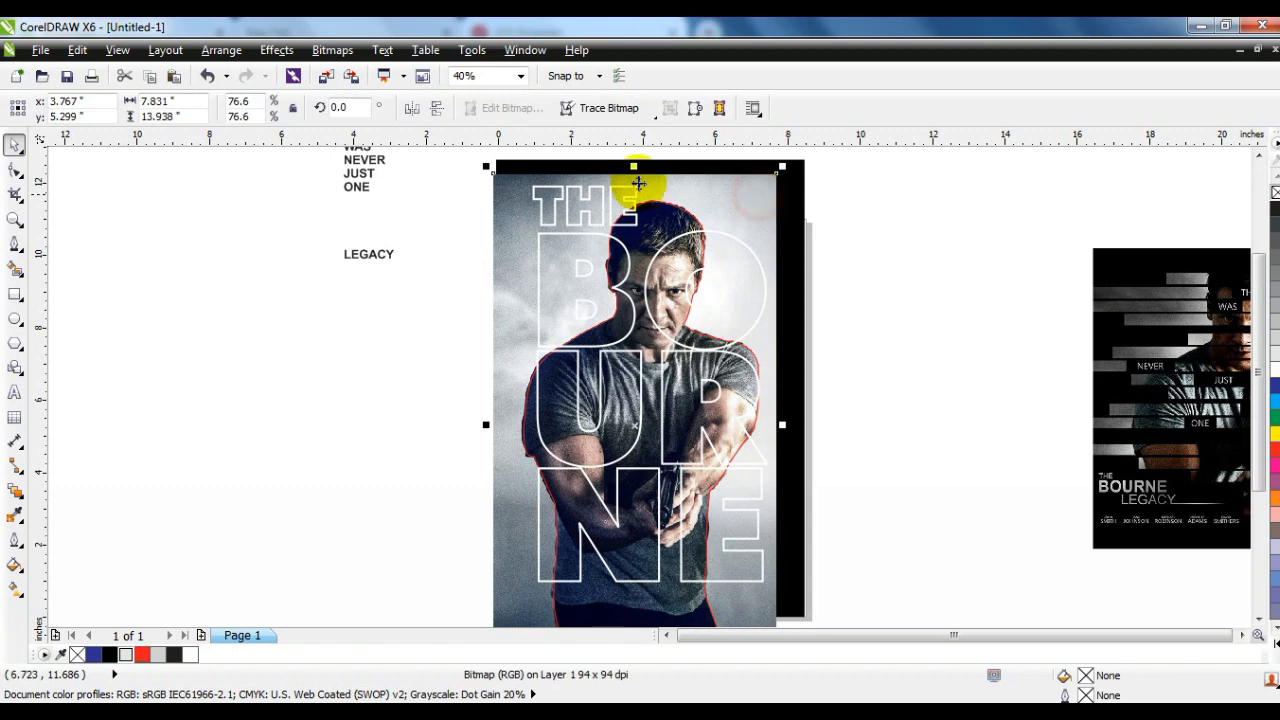
click(276, 50)
mouse_move(370, 316)
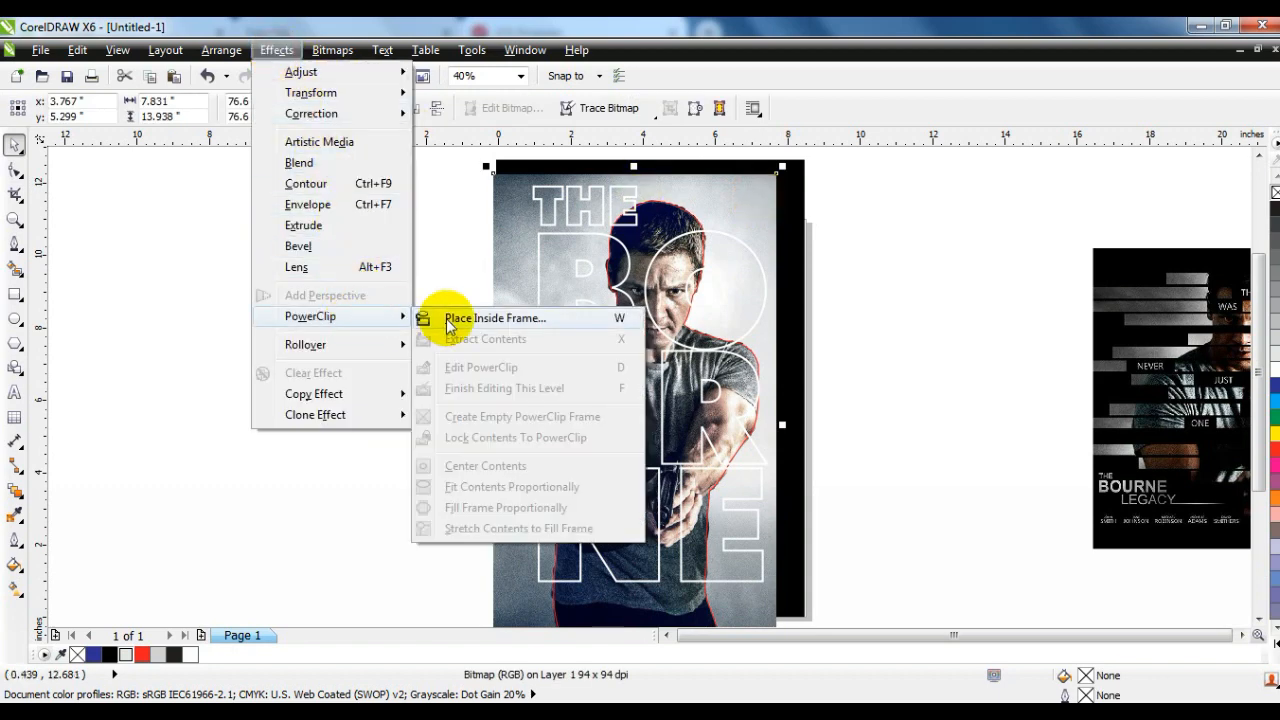
click(440, 316)
click(530, 187)
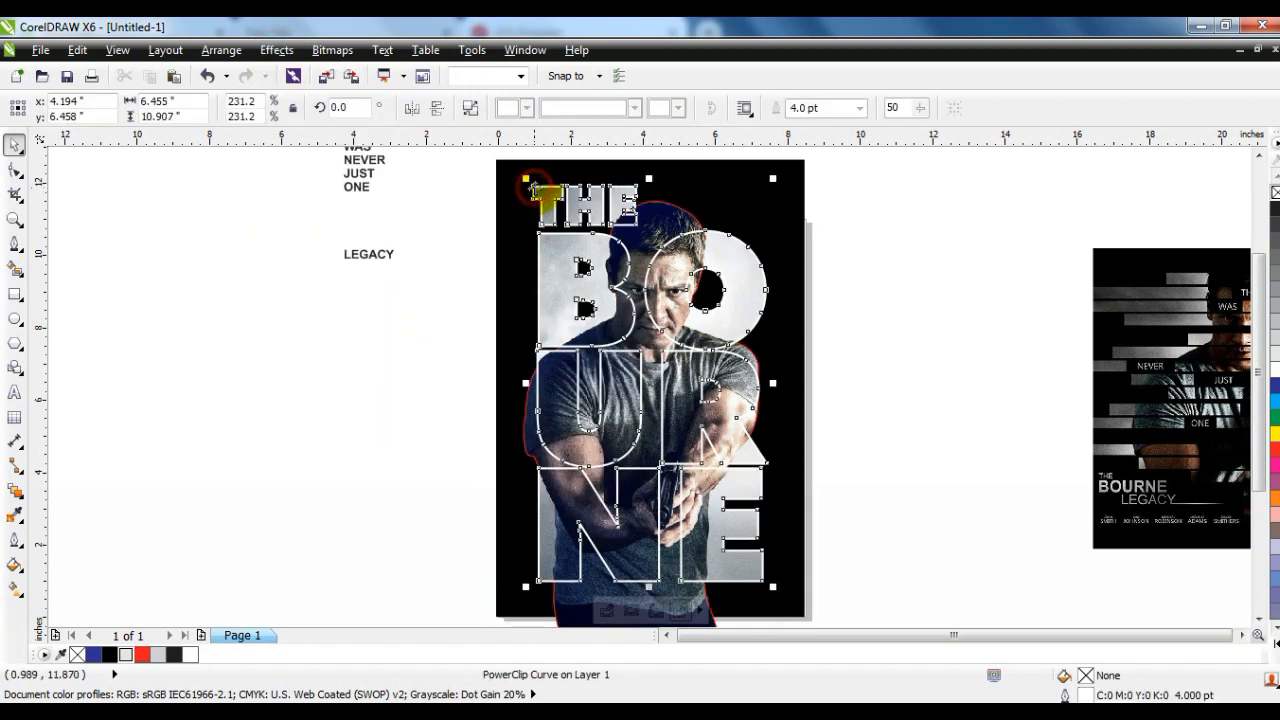
- Set the outline colour of the THE BOURNE title lettering to black
click(439, 255)
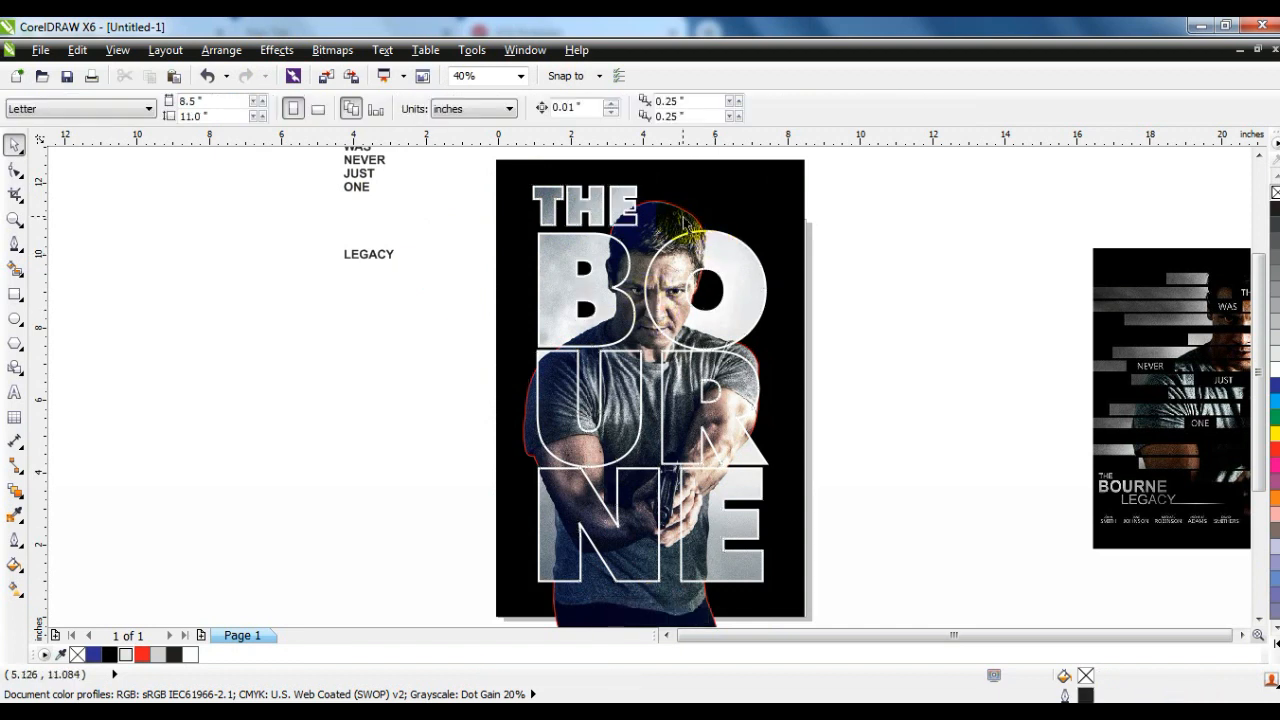
click(687, 231)
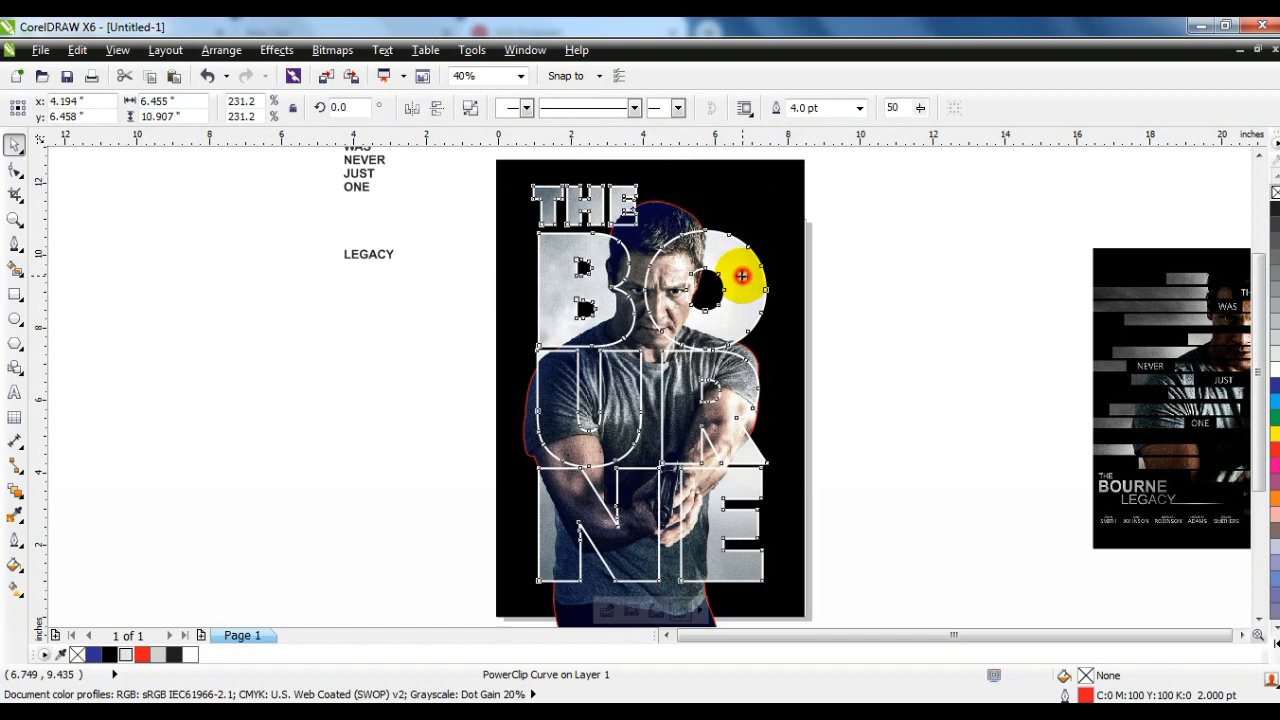
right_click(109, 654)
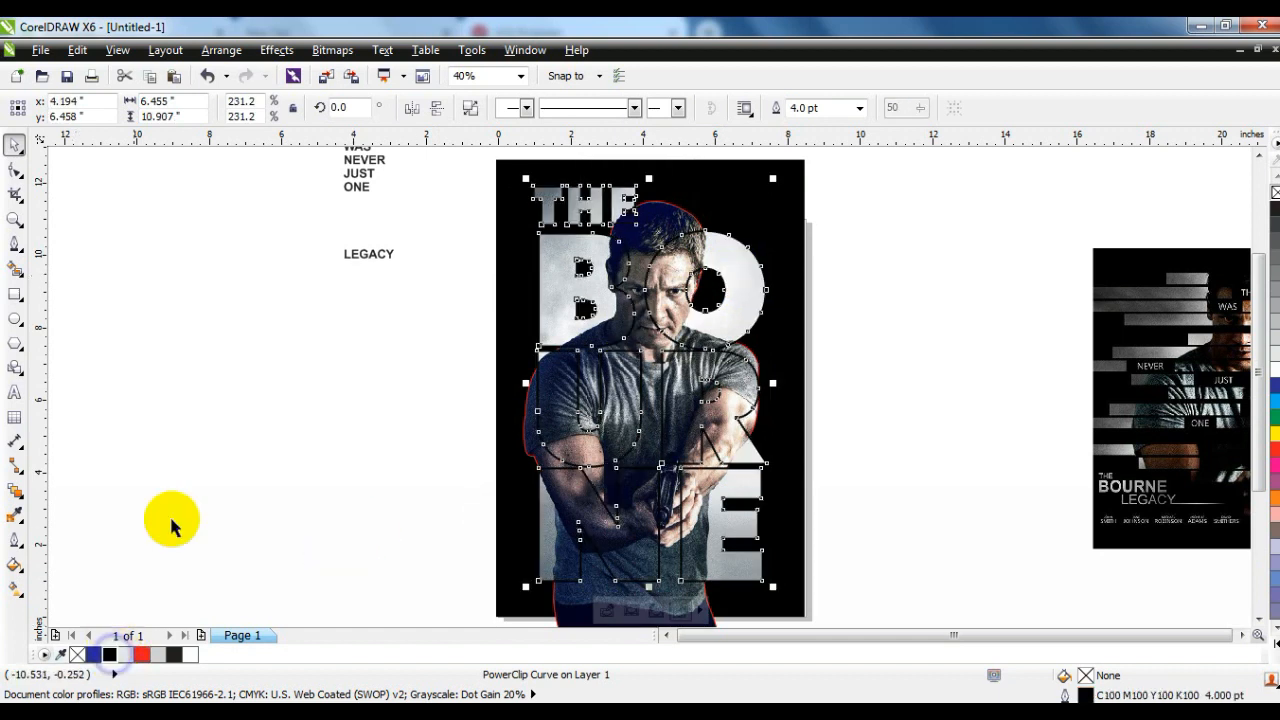
click(216, 490)
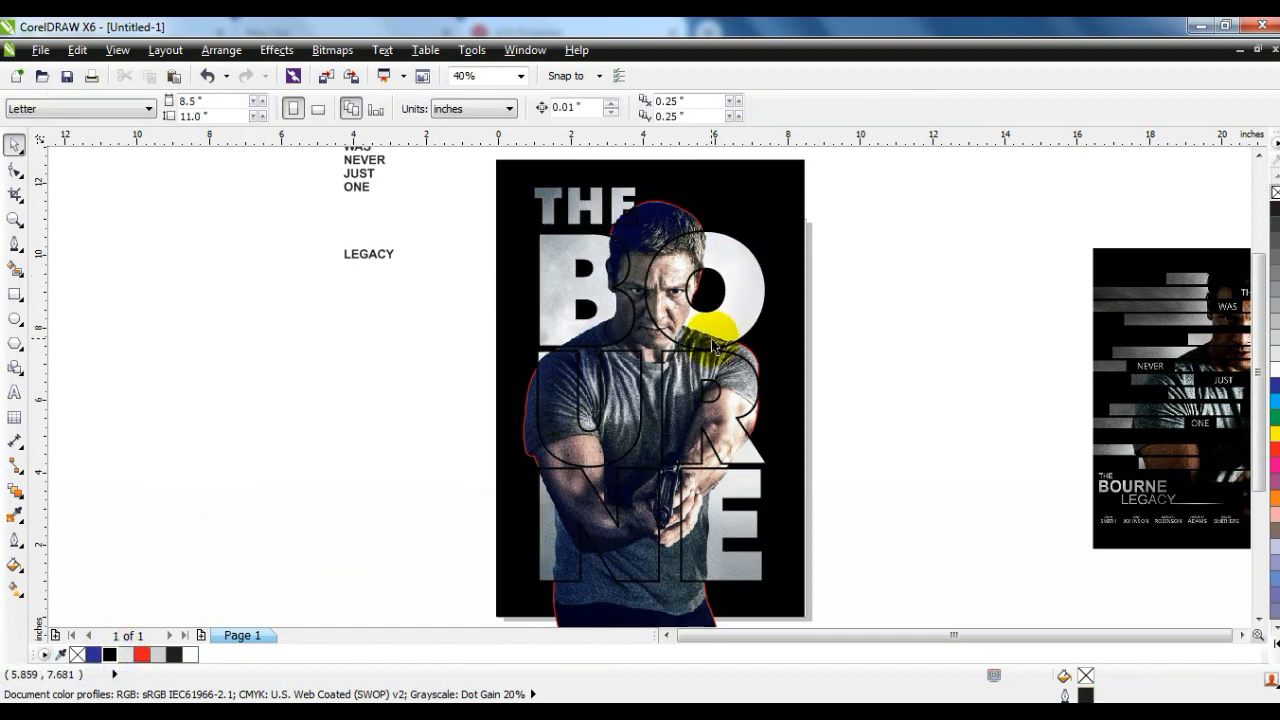
- Change the red outline around the man's cutout to black
click(669, 612)
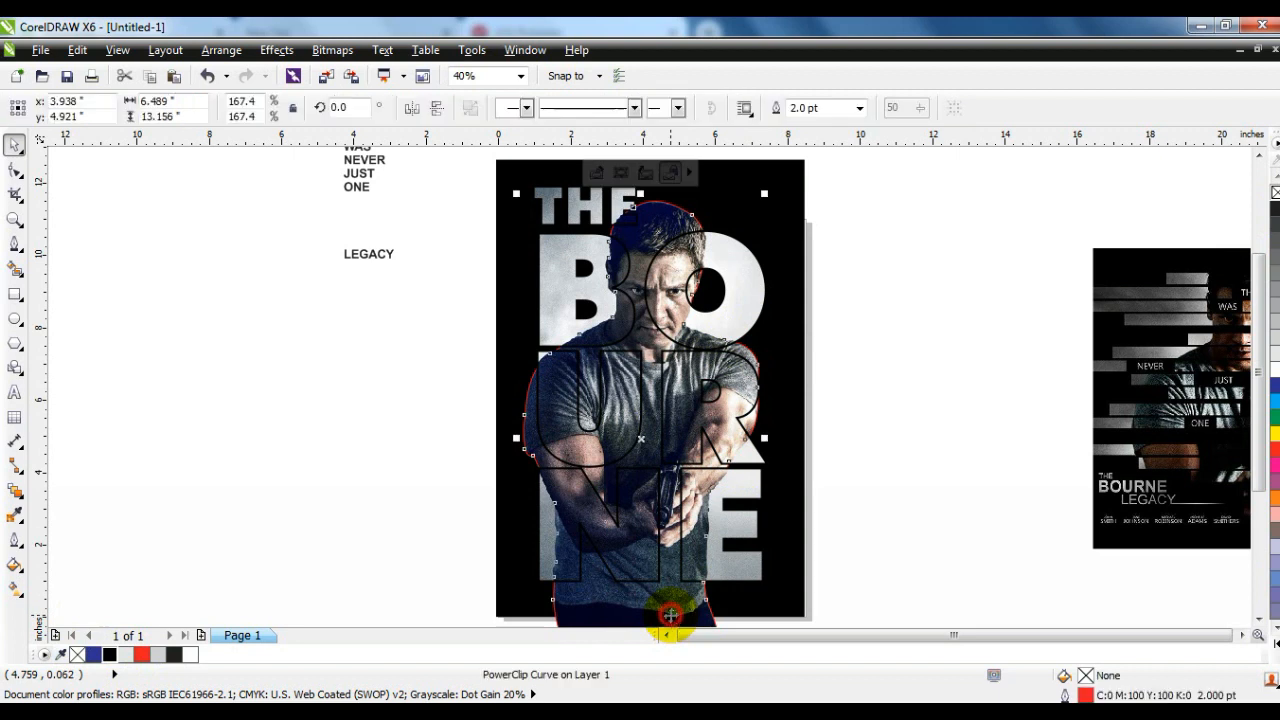
right_click(103, 658)
click(312, 449)
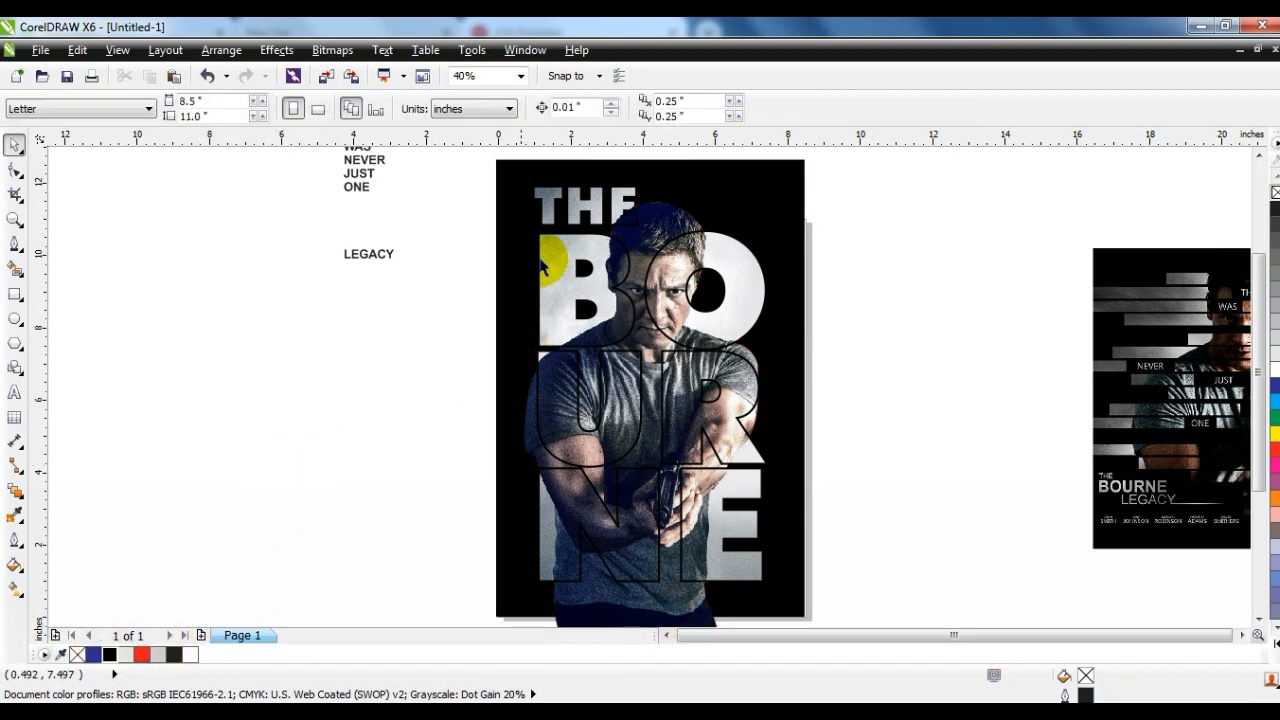
click(651, 234)
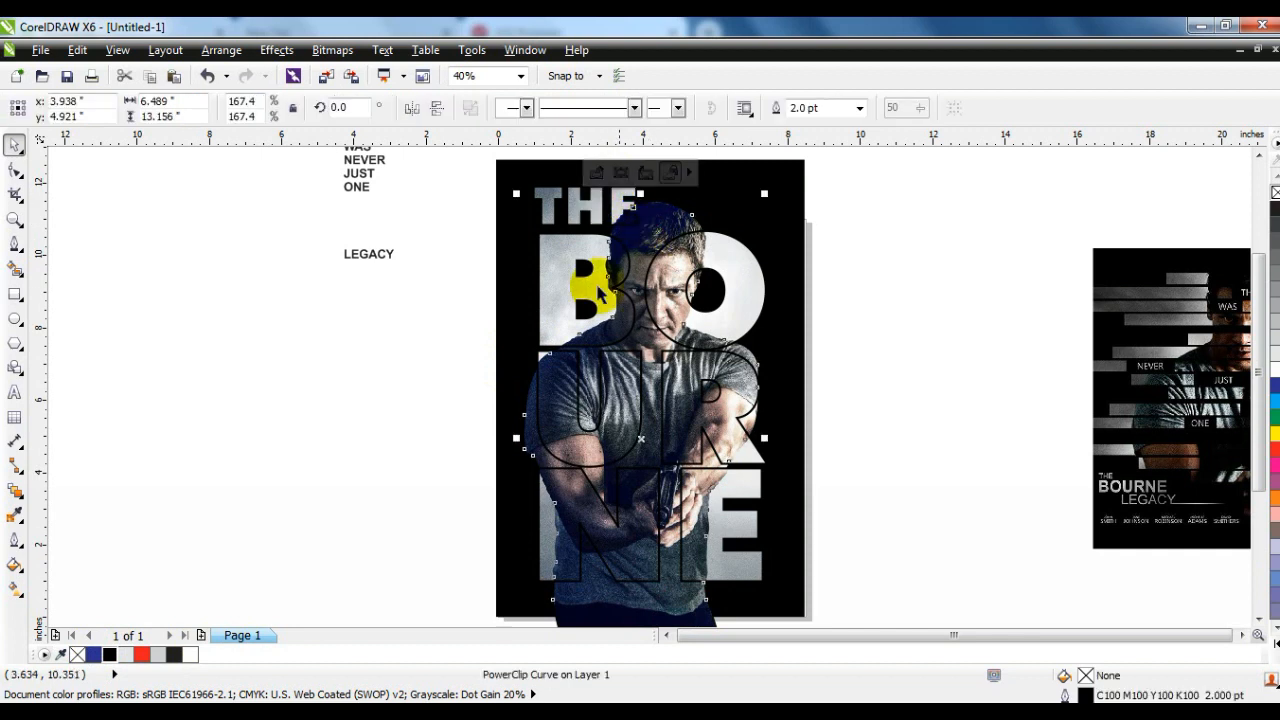
drag(651, 234, 690, 211)
key(ctrl+z)
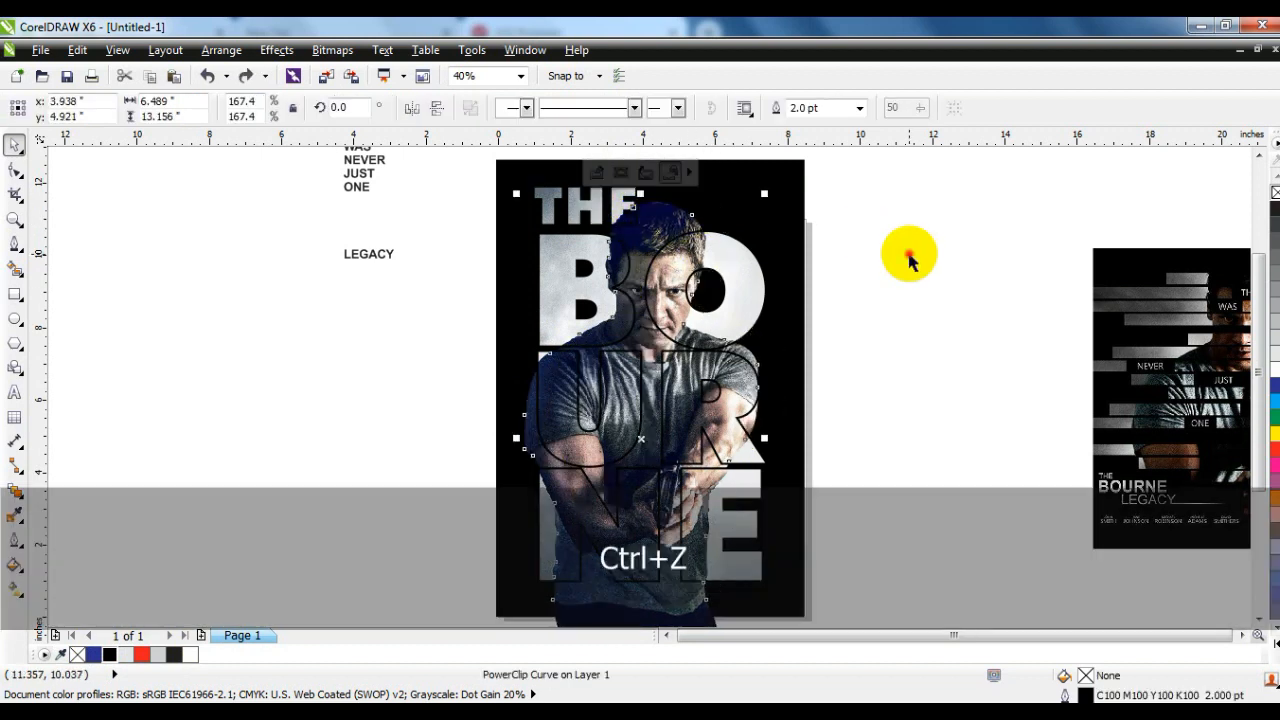
click(900, 257)
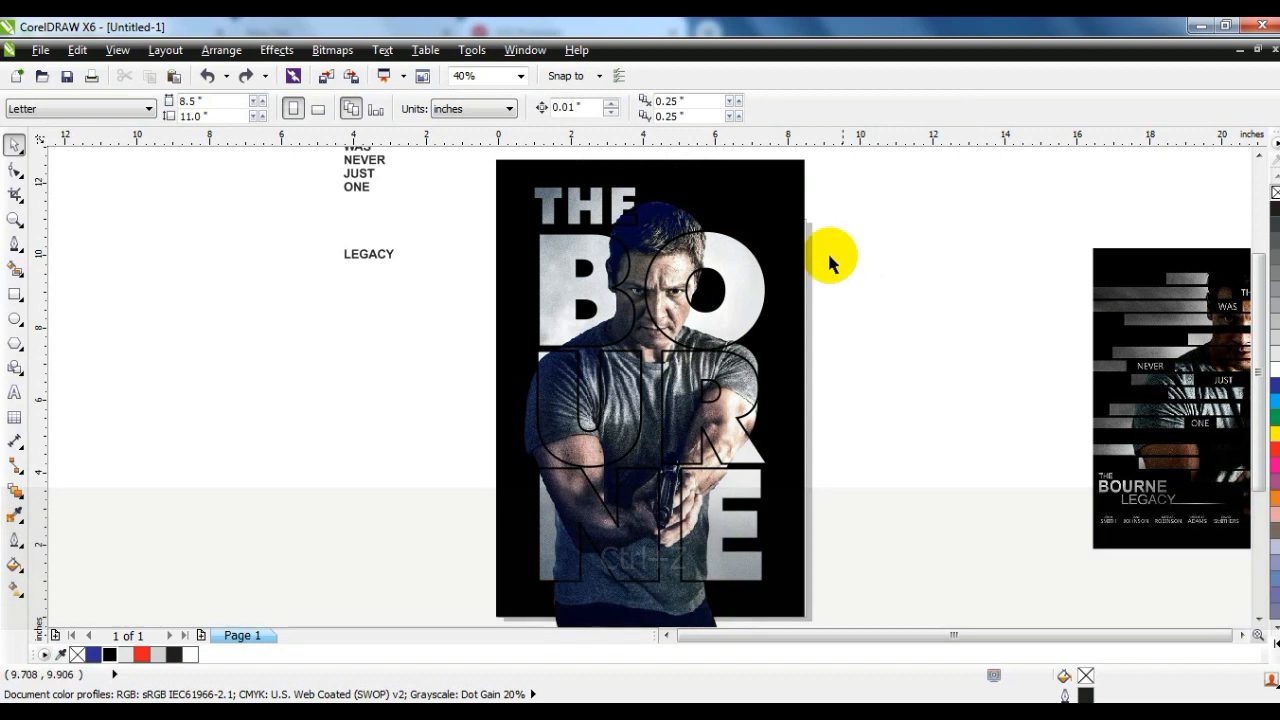
- Add a drop shadow to the title lettering with the Drop Shadow tool
click(746, 305)
click(16, 491)
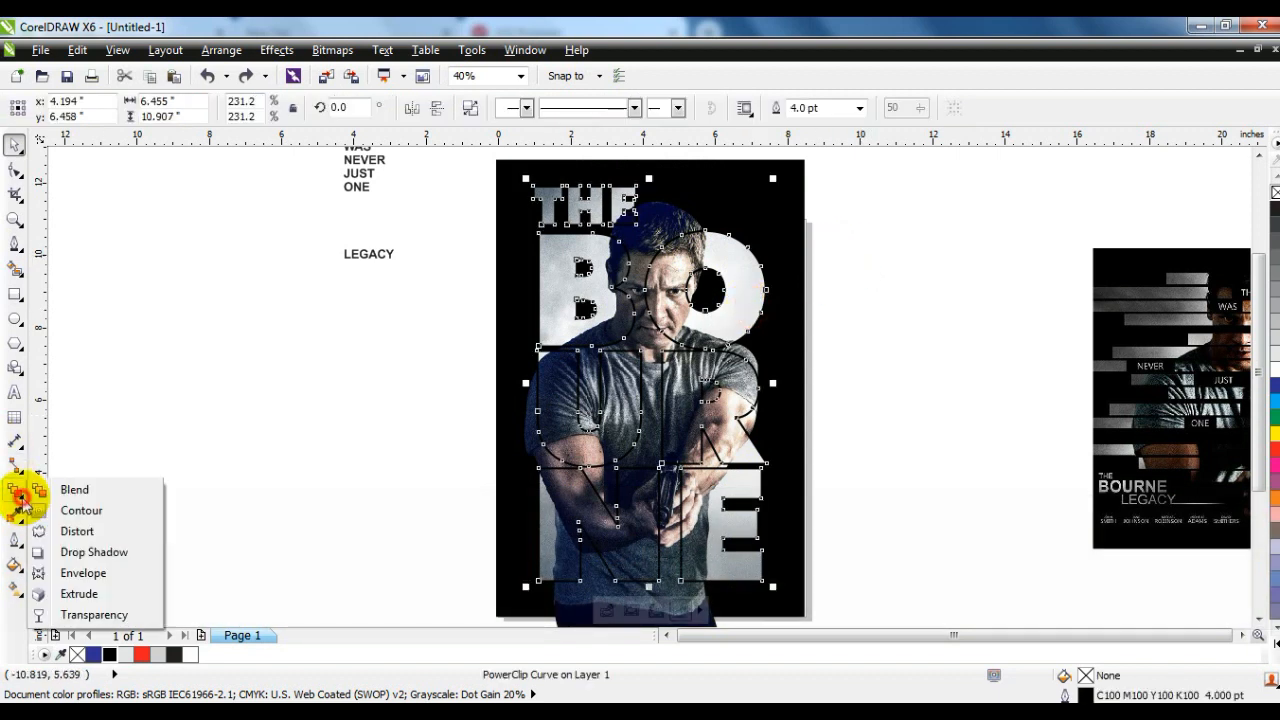
click(75, 556)
drag(627, 585, 650, 581)
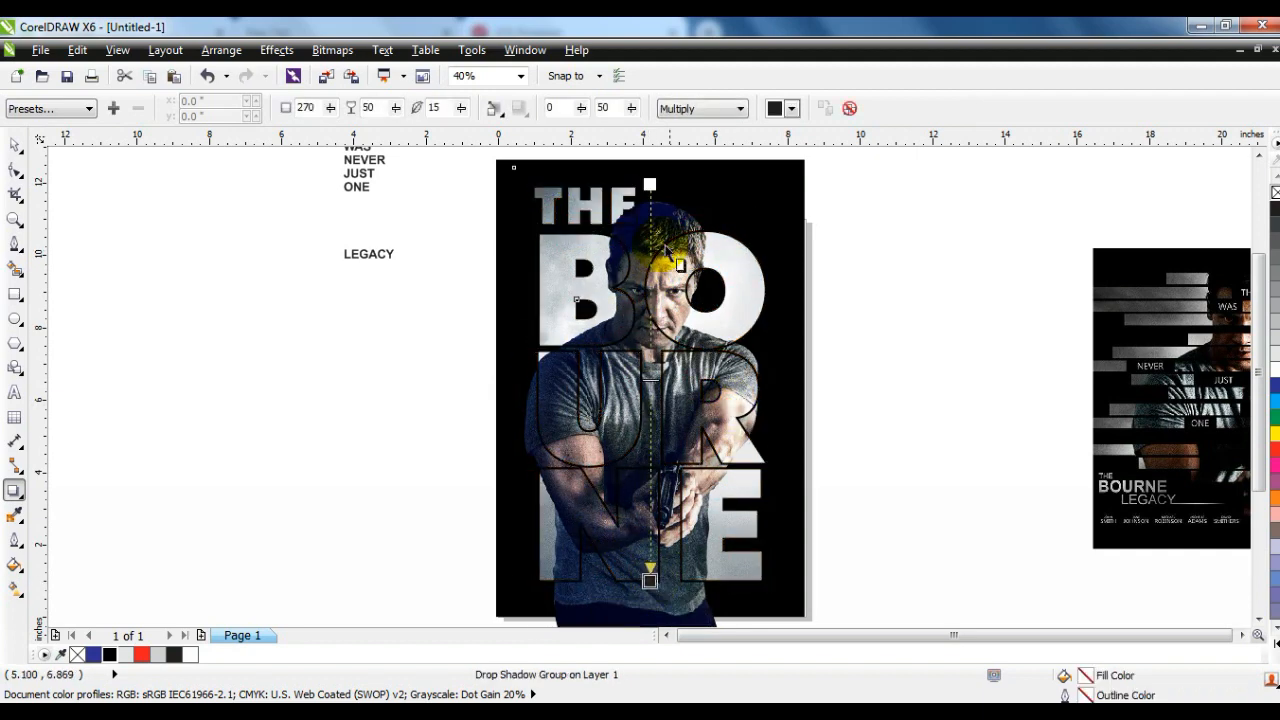
- Set the lettering's drop shadow colour to black and its transparency operation to Normal
click(786, 108)
drag(868, 162, 871, 234)
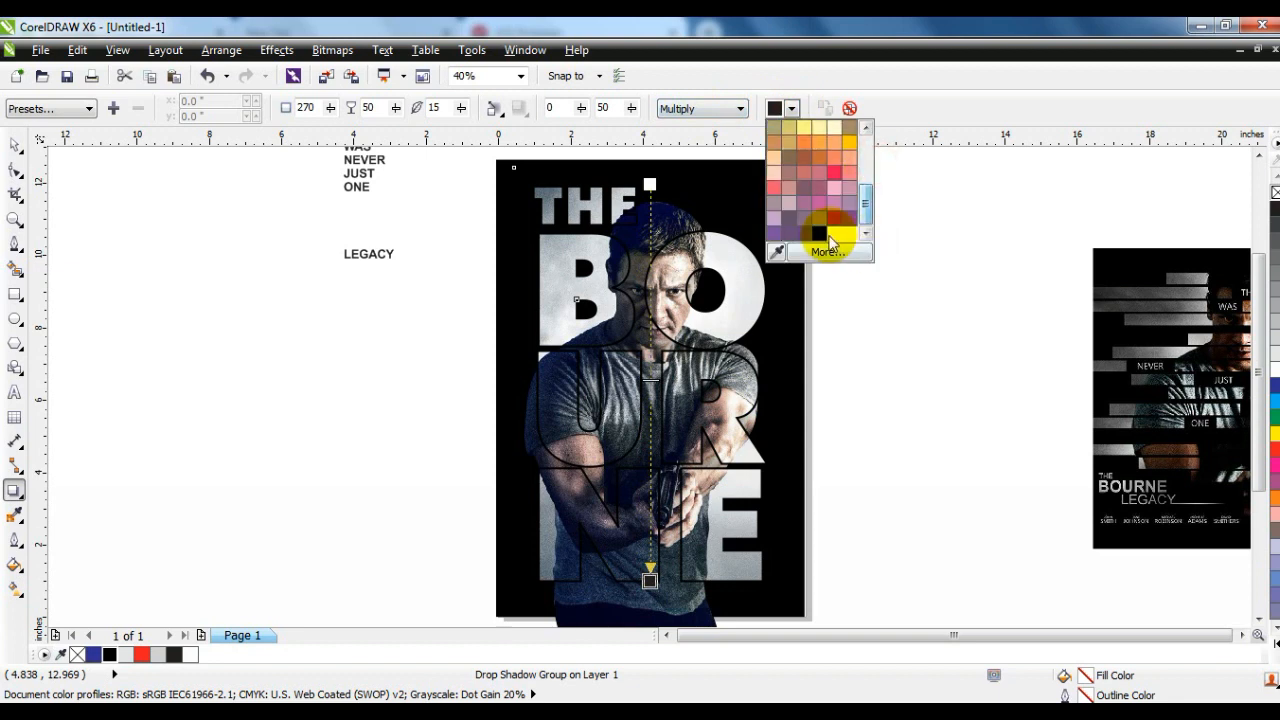
click(820, 235)
click(697, 109)
click(690, 120)
- Set the drop shadow's feathering direction to Outside and raise its opacity to 100
click(493, 108)
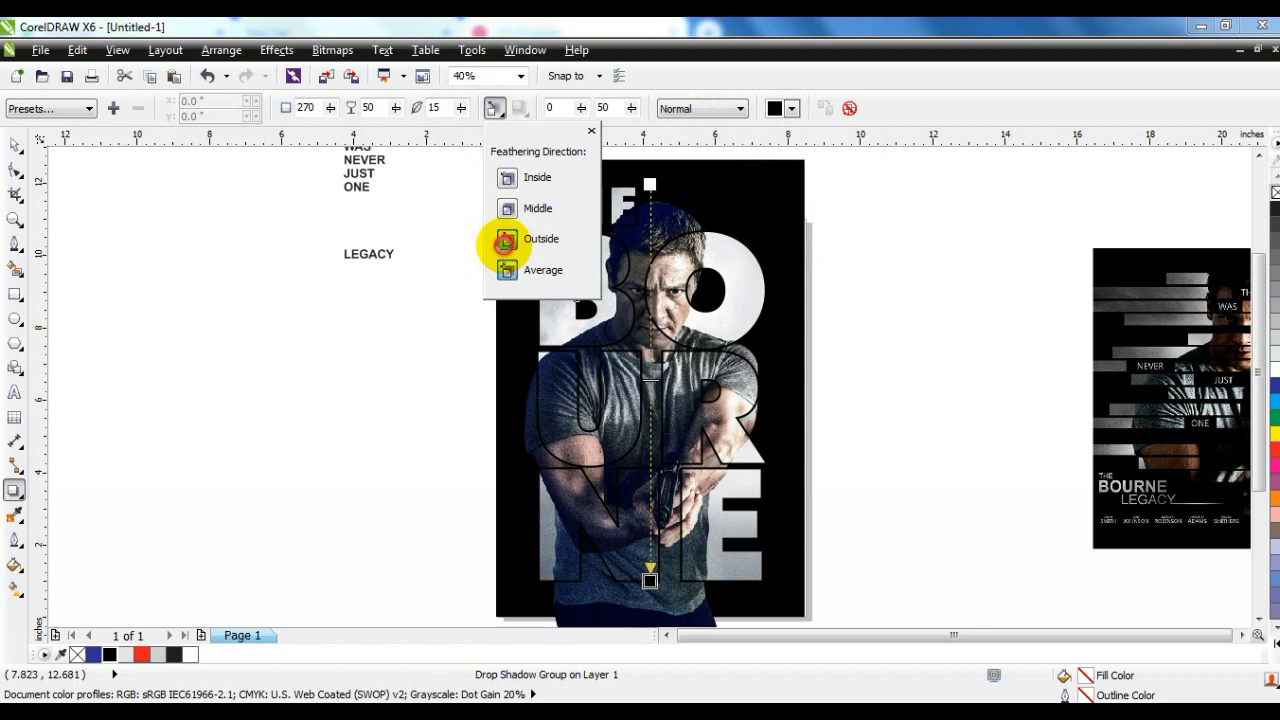
click(505, 243)
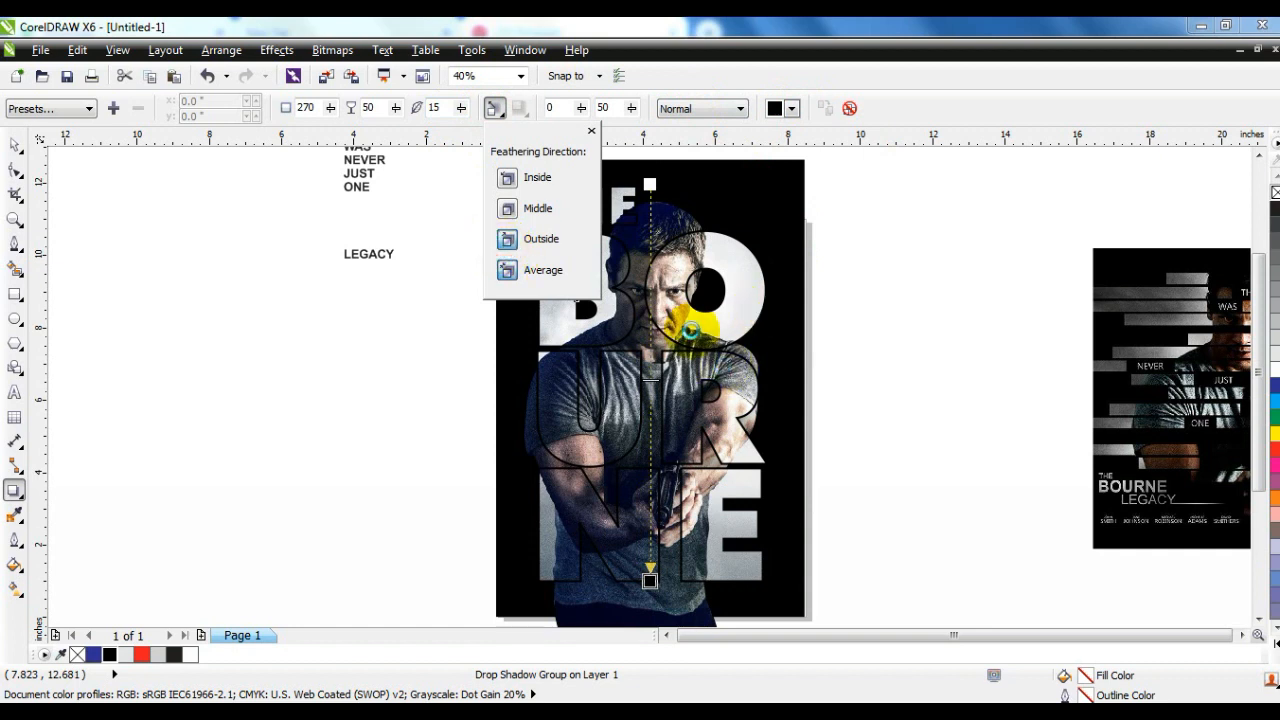
click(651, 381)
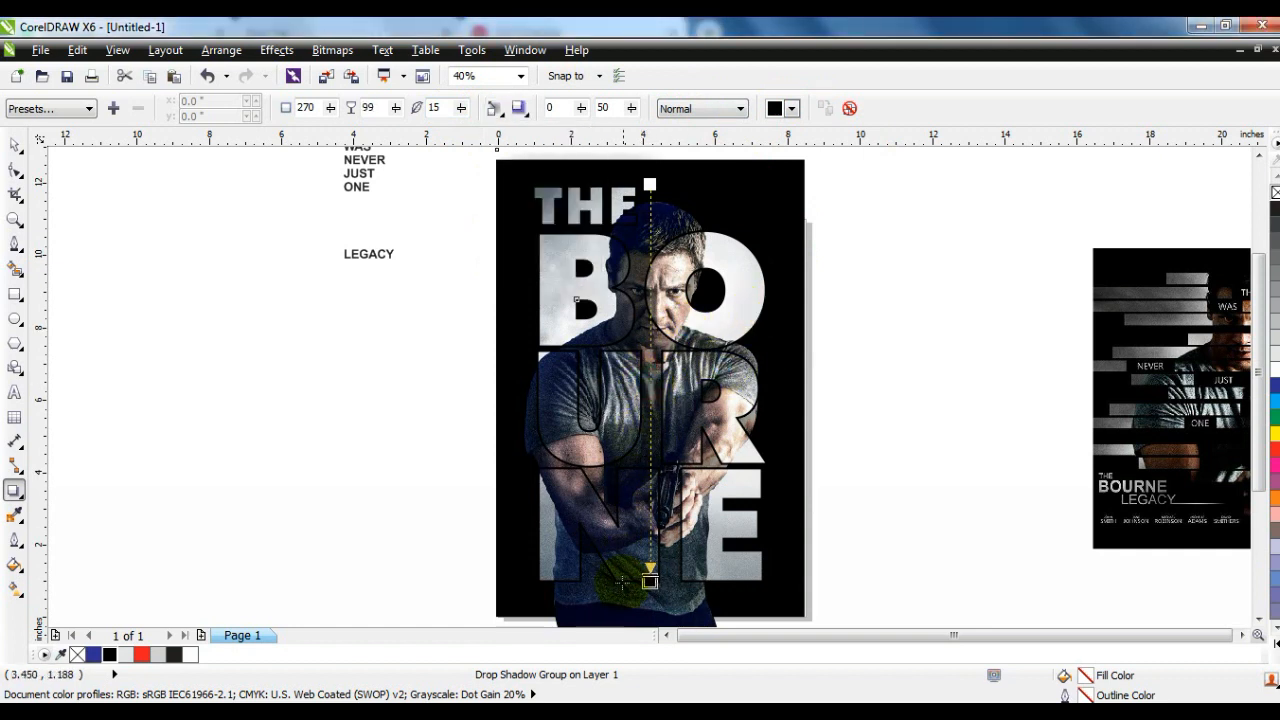
click(703, 455)
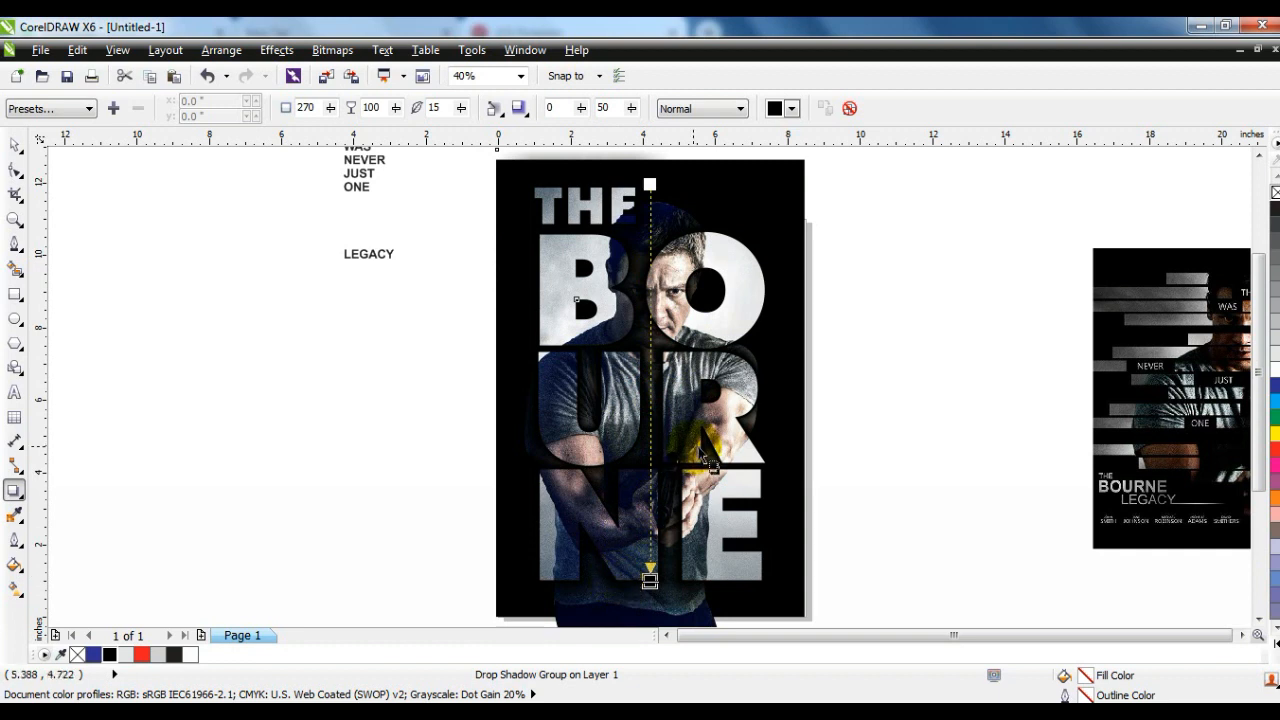
- Set the drop shadow's feathering to 5 and lower its opacity to about 88
click(444, 110)
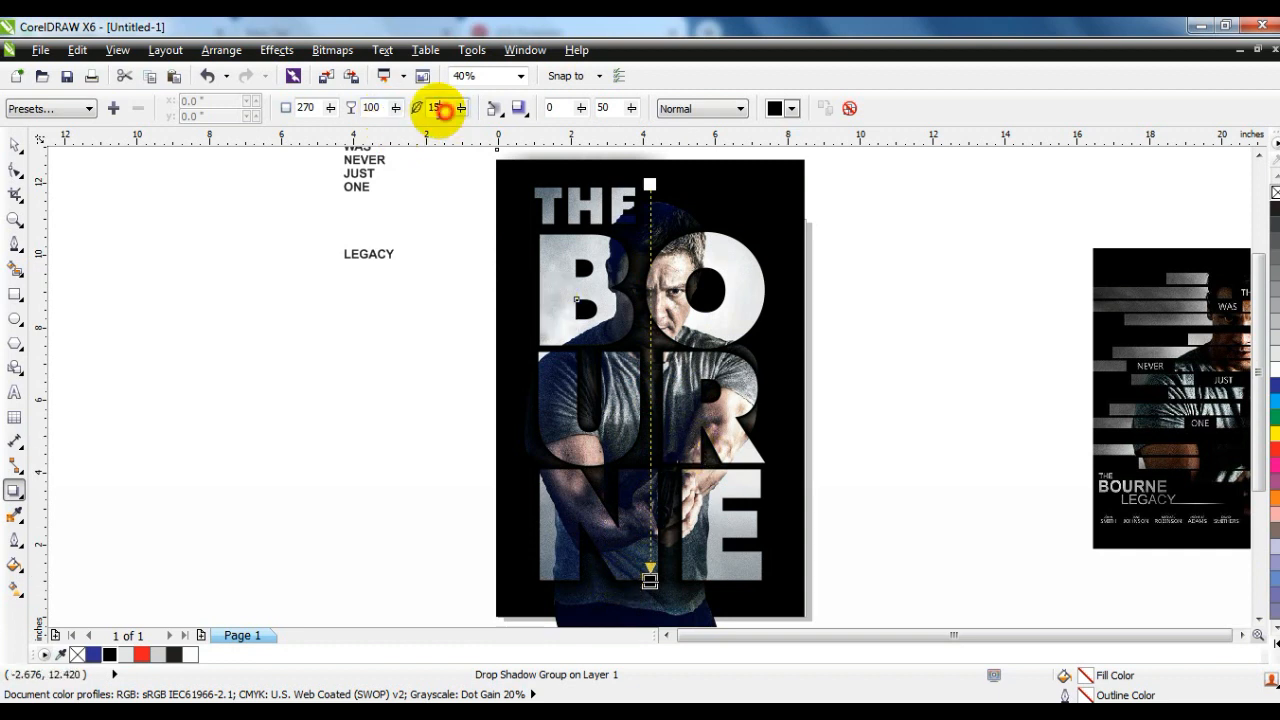
text(5)
key(Return)
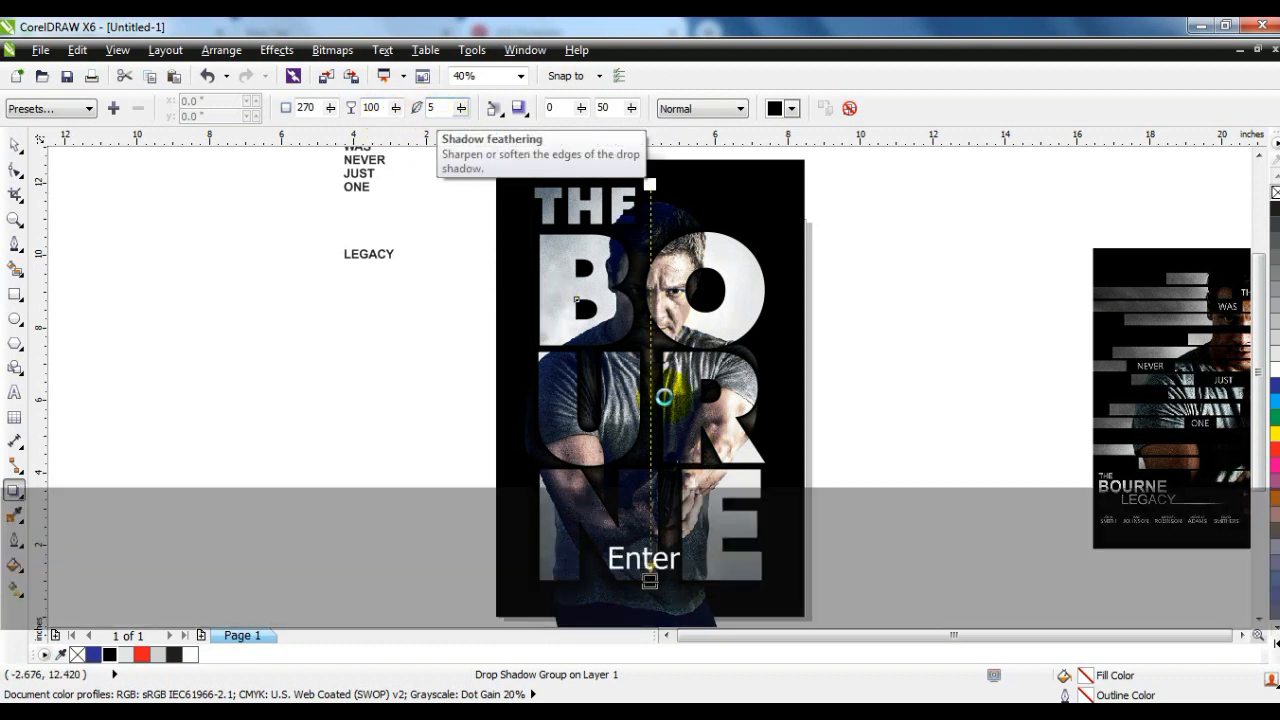
drag(652, 573, 658, 530)
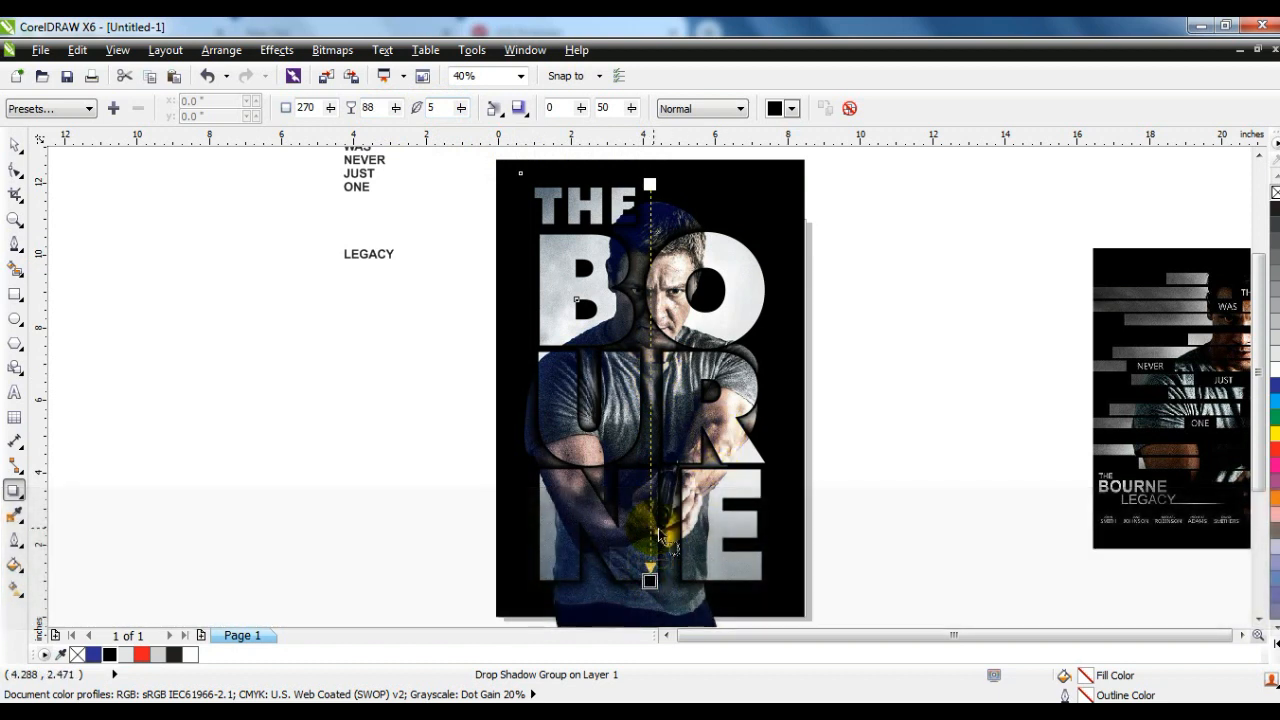
- Break the lettering's drop shadow group apart, separating the shadow from the title
click(15, 145)
click(216, 51)
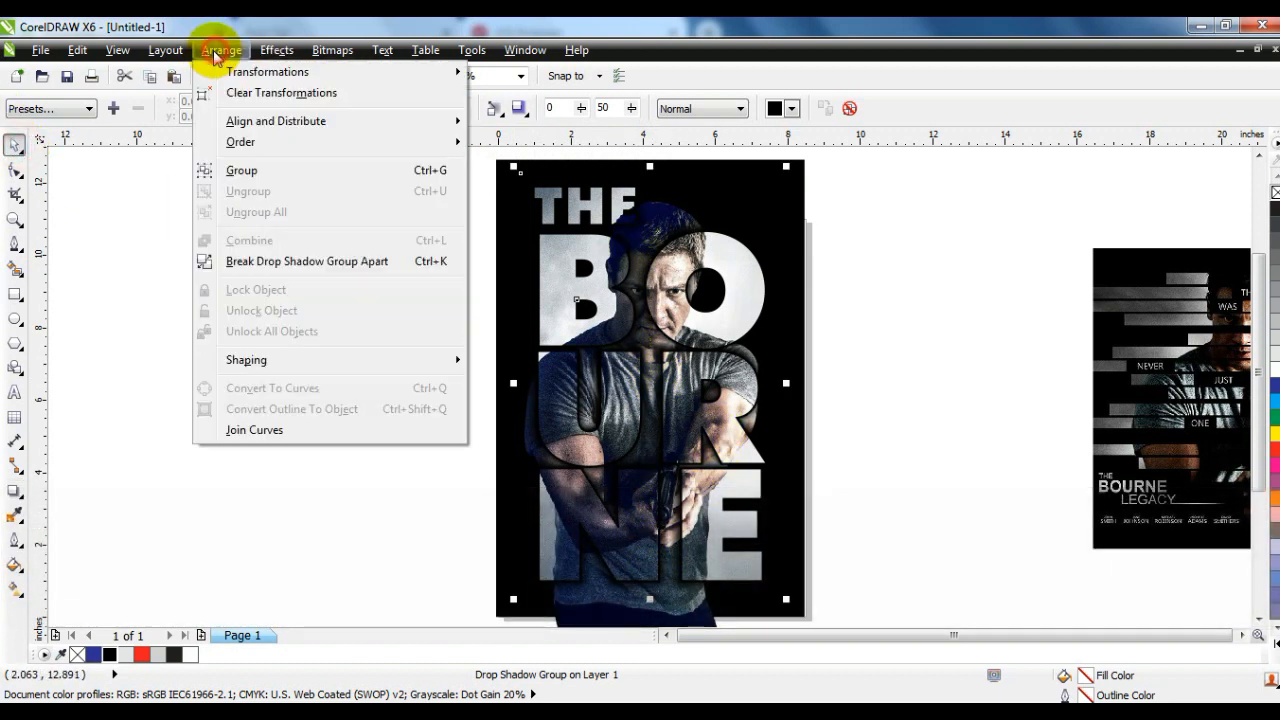
click(280, 262)
key(ctrl+z)
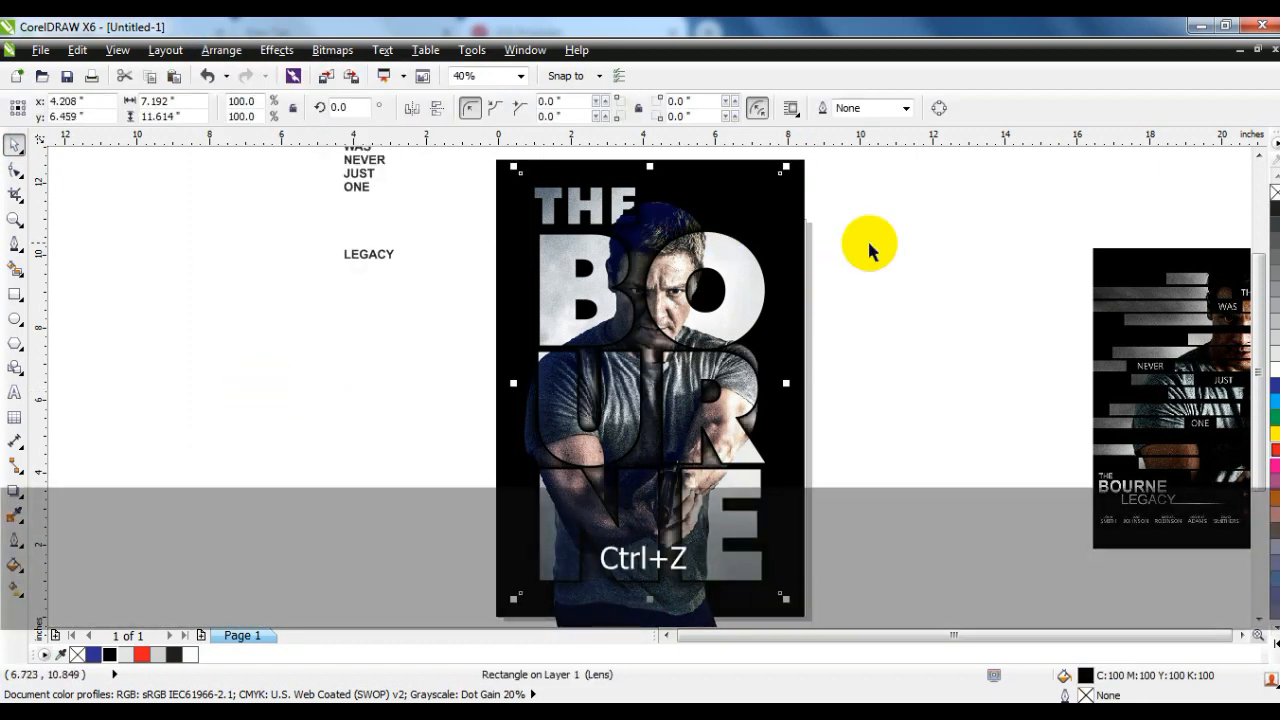
click(905, 261)
- Open the man's cutout PowerClip for editing and select the photo inside it
drag(591, 610, 580, 613)
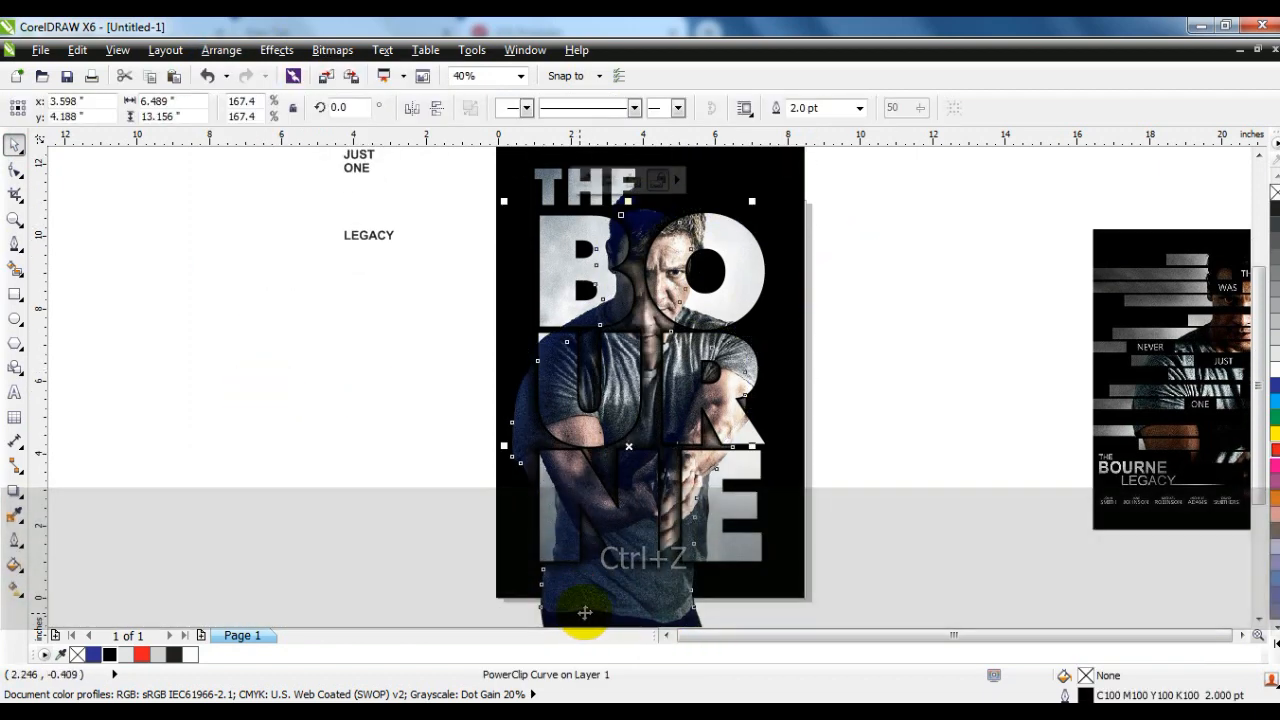
key(ctrl+z)
right_click(620, 611)
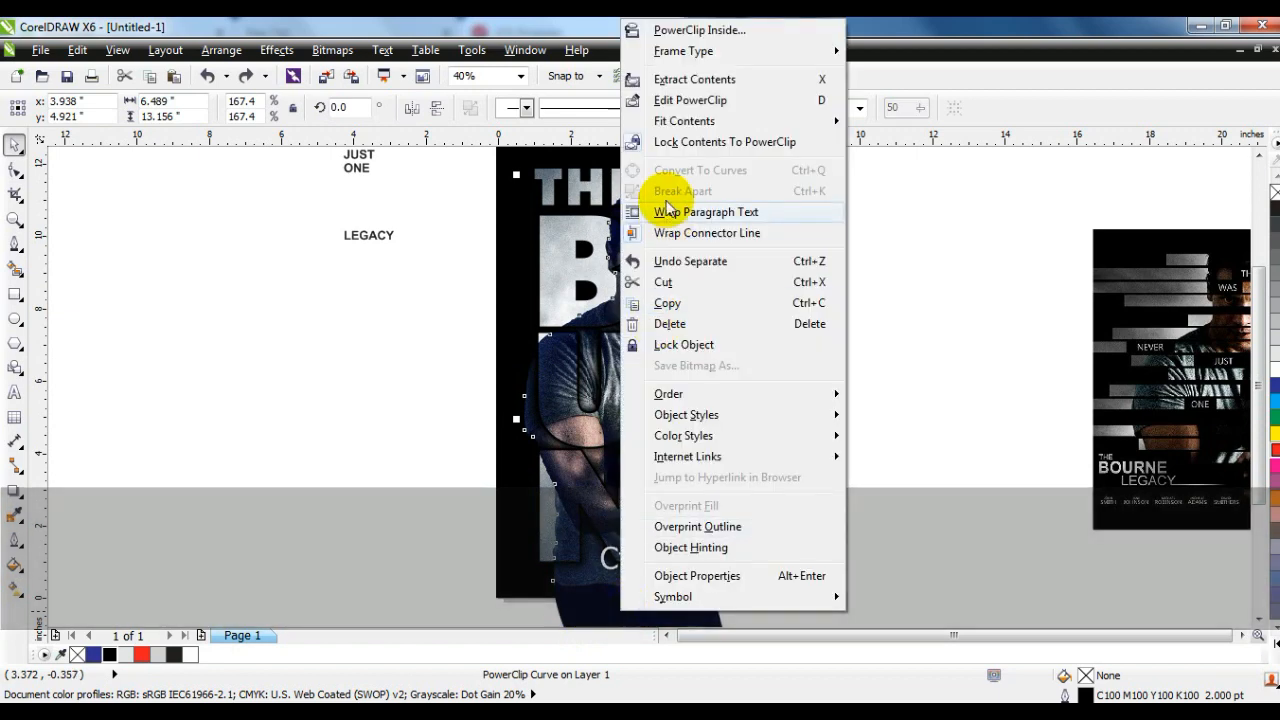
click(668, 102)
click(643, 552)
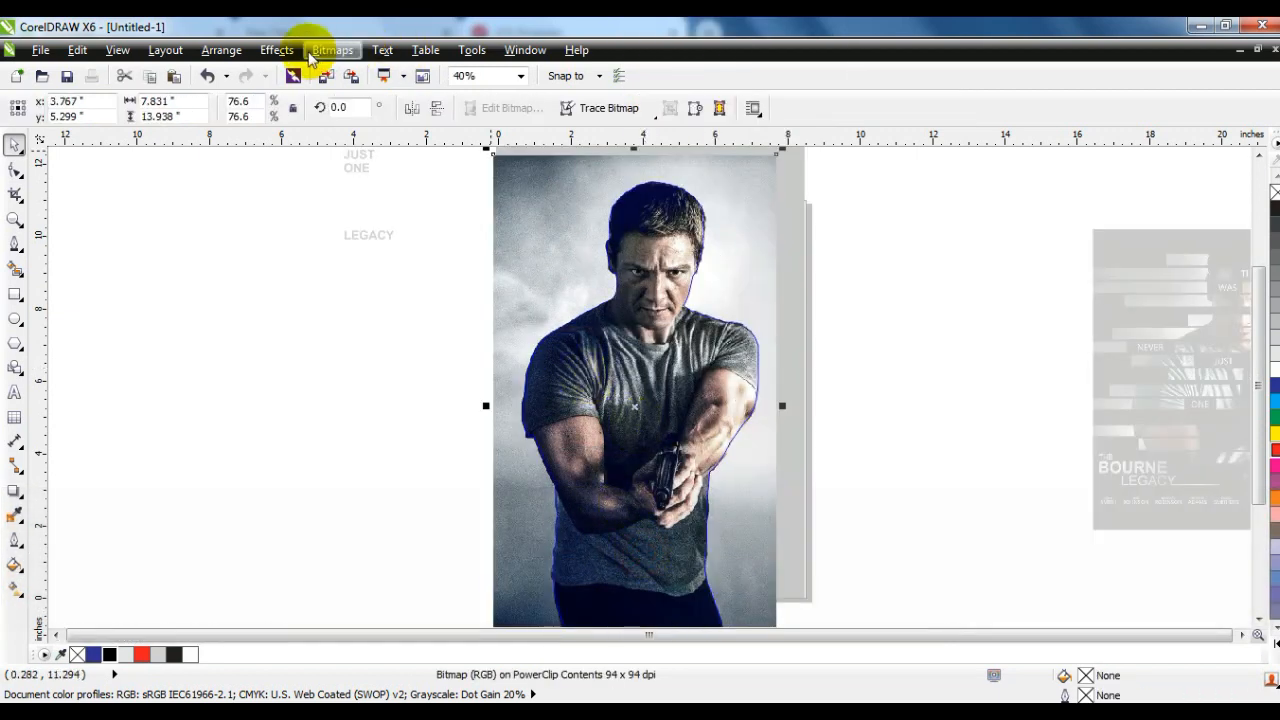
- Apply Color Balance to the cutout photo with Cyan-Red 38, Magenta-Green 13 and Yellow-Blue -11
click(276, 50)
mouse_move(300, 72)
click(483, 185)
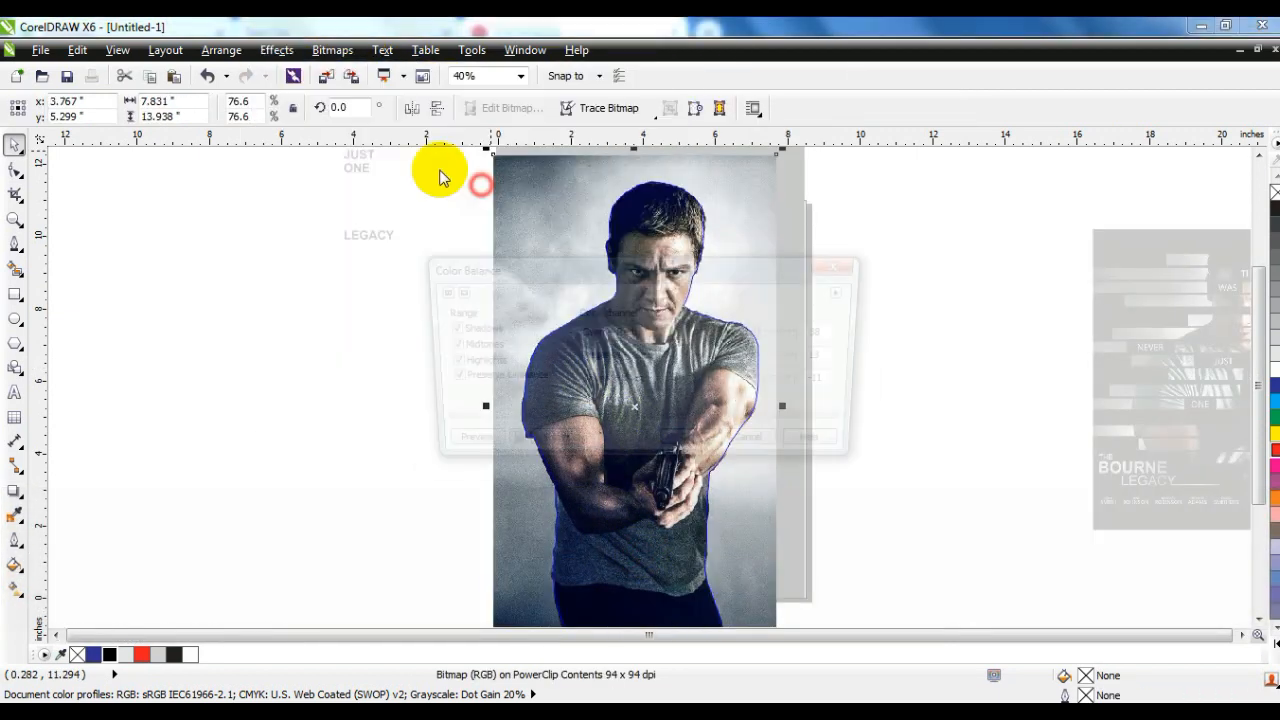
drag(717, 267, 1068, 251)
click(723, 438)
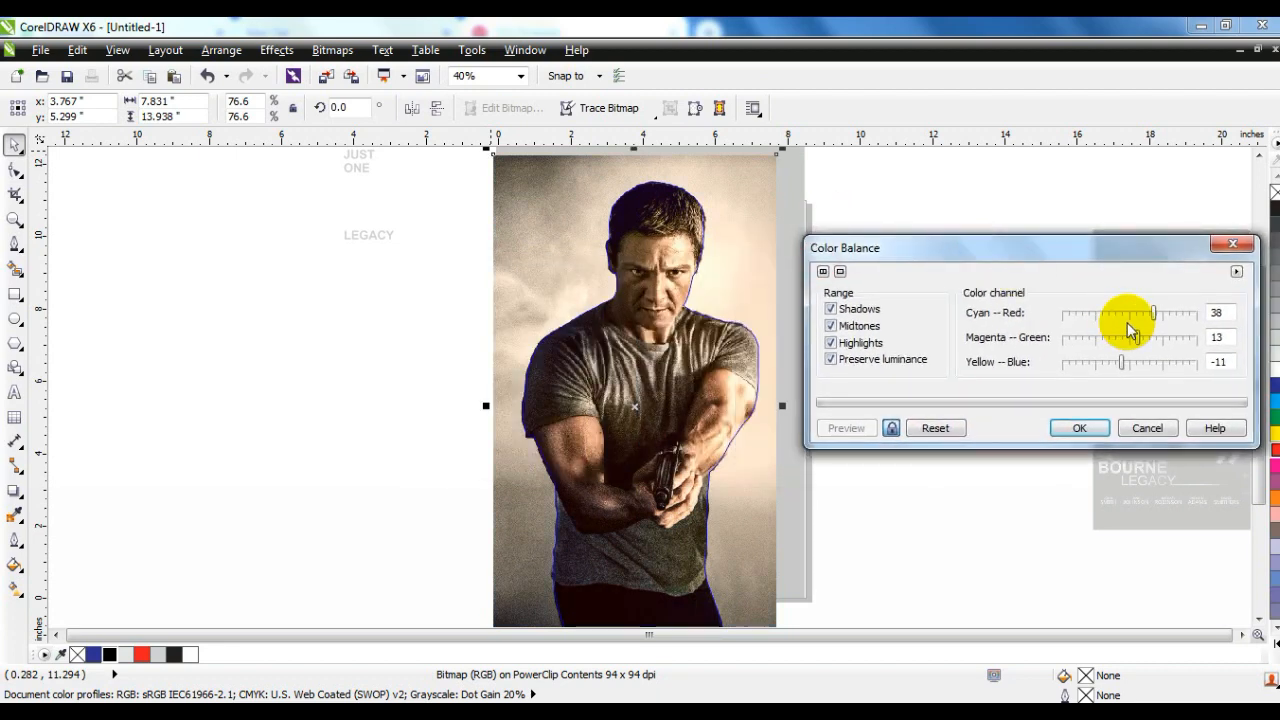
click(1079, 428)
- Darken the cutout photo by applying a Gamma value of 0.68
click(288, 55)
mouse_move(300, 77)
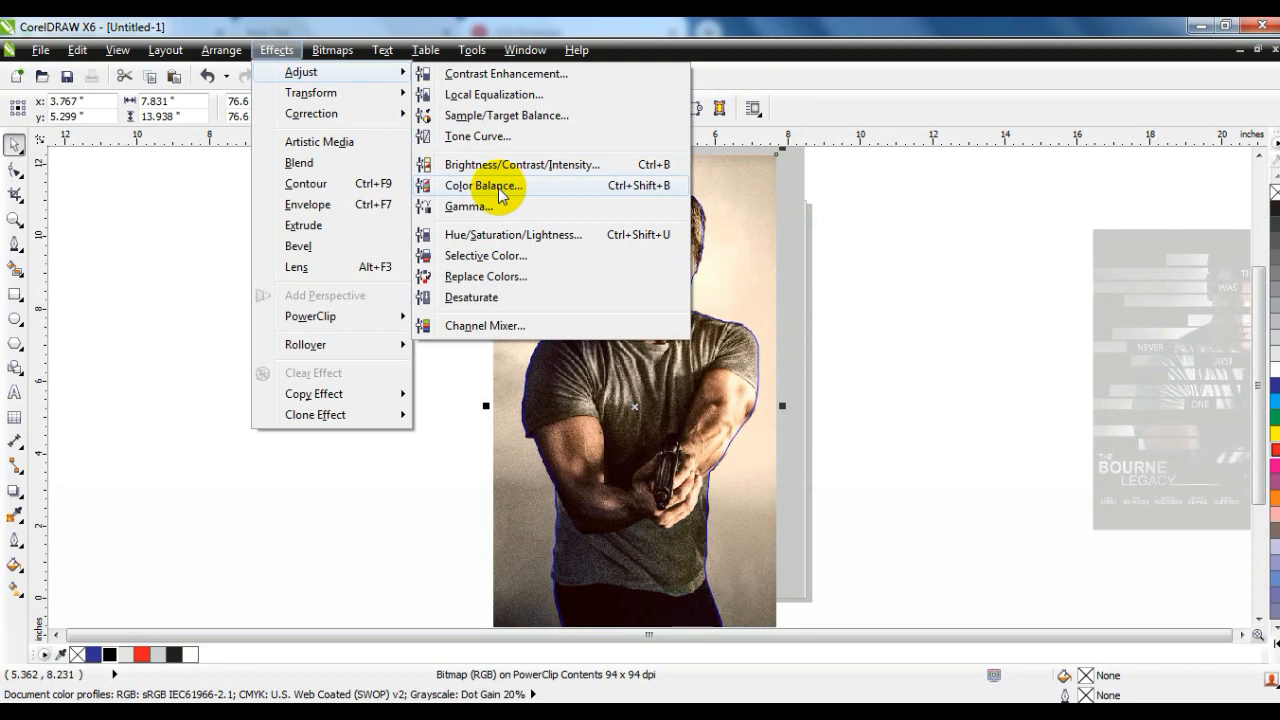
click(487, 204)
drag(773, 287, 1124, 295)
drag(990, 356, 934, 357)
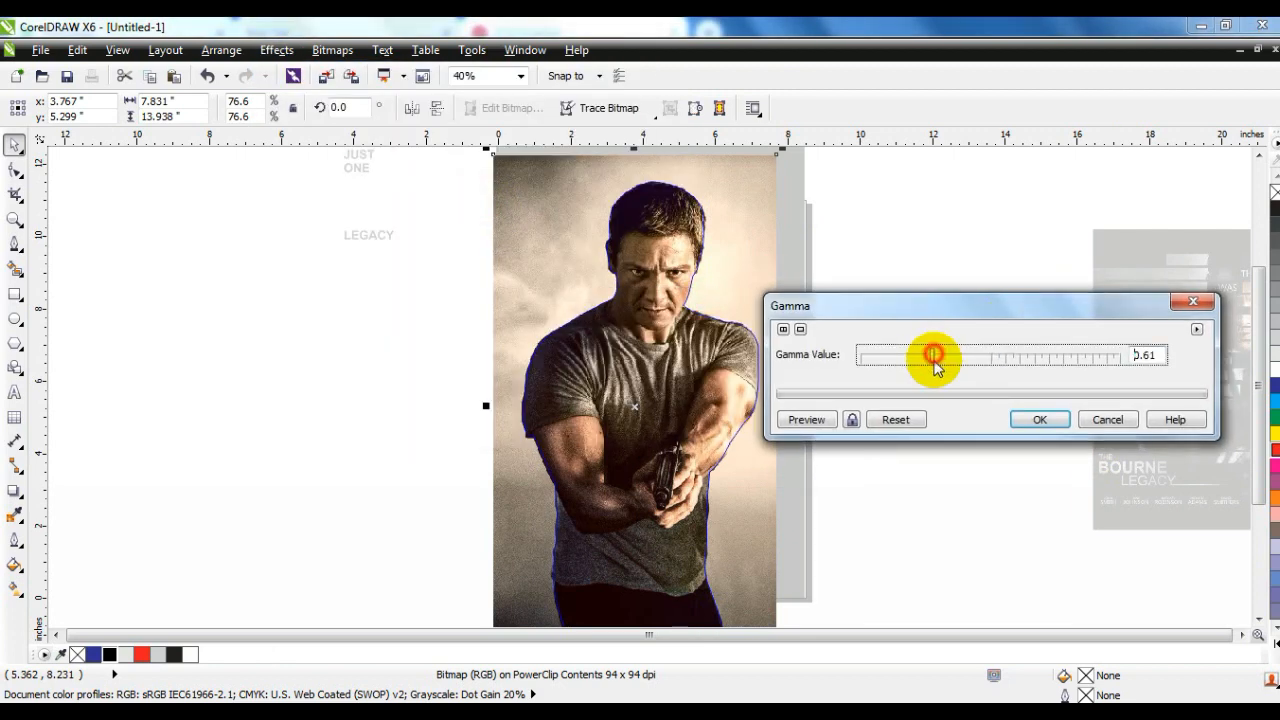
click(852, 419)
click(945, 357)
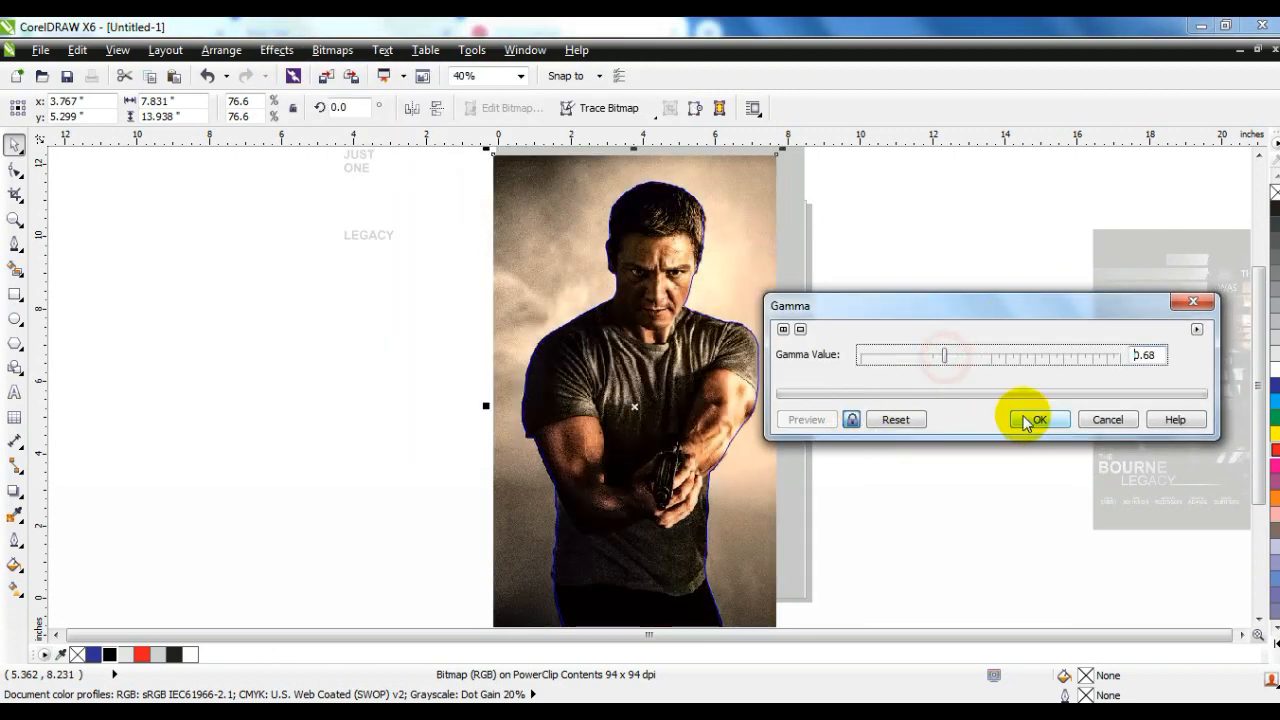
click(1025, 422)
- Adjust the cutout photo to brightness 11, contrast 20 and intensity 11
click(276, 50)
mouse_move(300, 72)
click(480, 164)
drag(709, 280, 1057, 285)
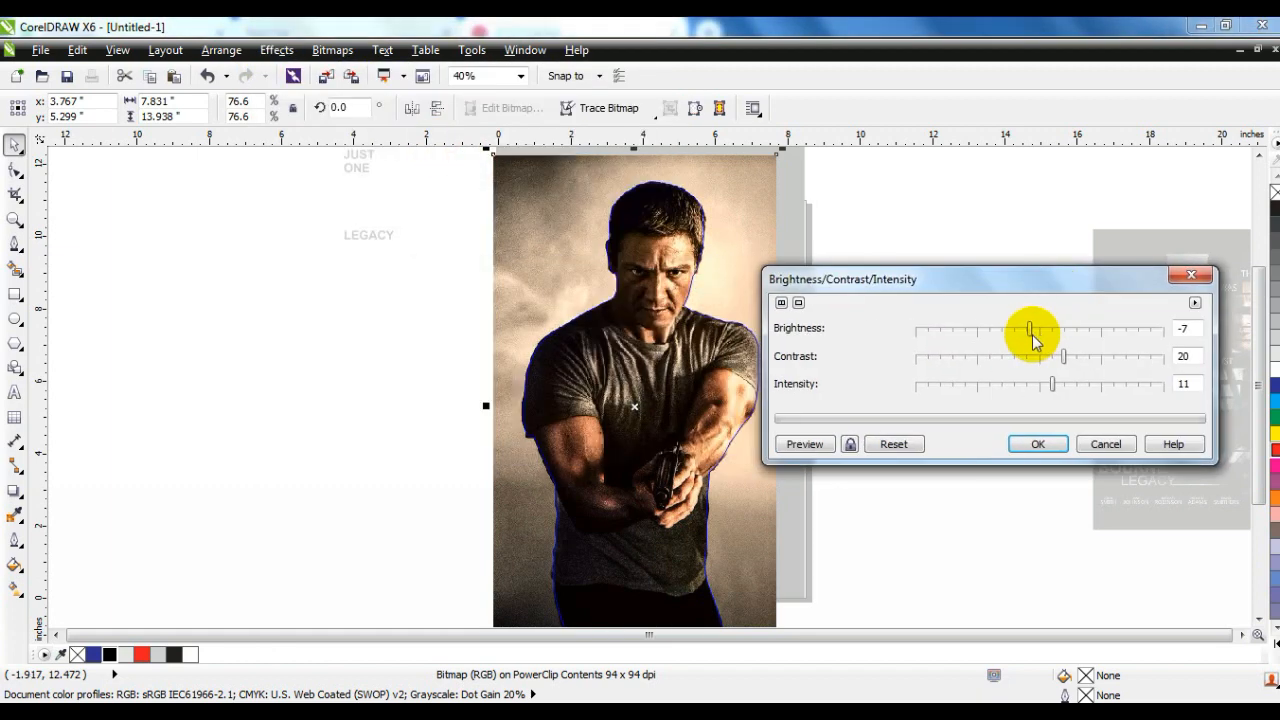
click(851, 444)
drag(1029, 330, 1053, 330)
click(1040, 450)
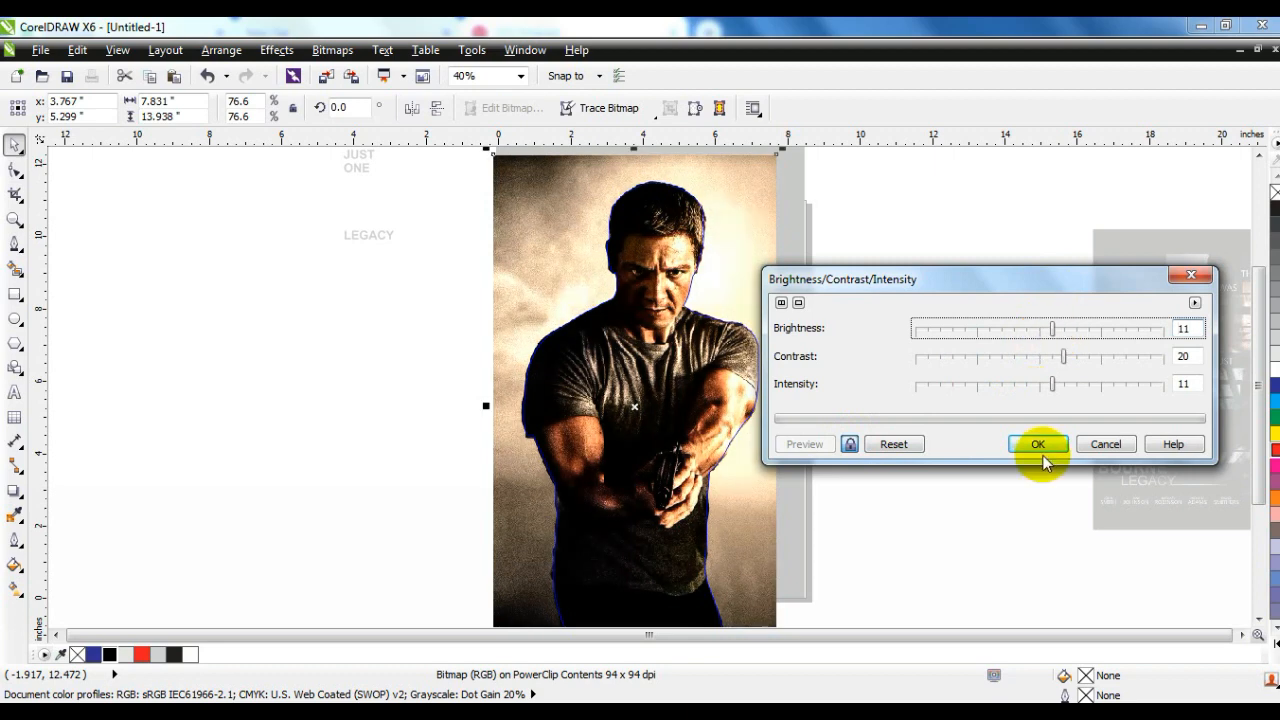
- Finish editing the cutout's PowerClip contents and return to the poster
right_click(600, 280)
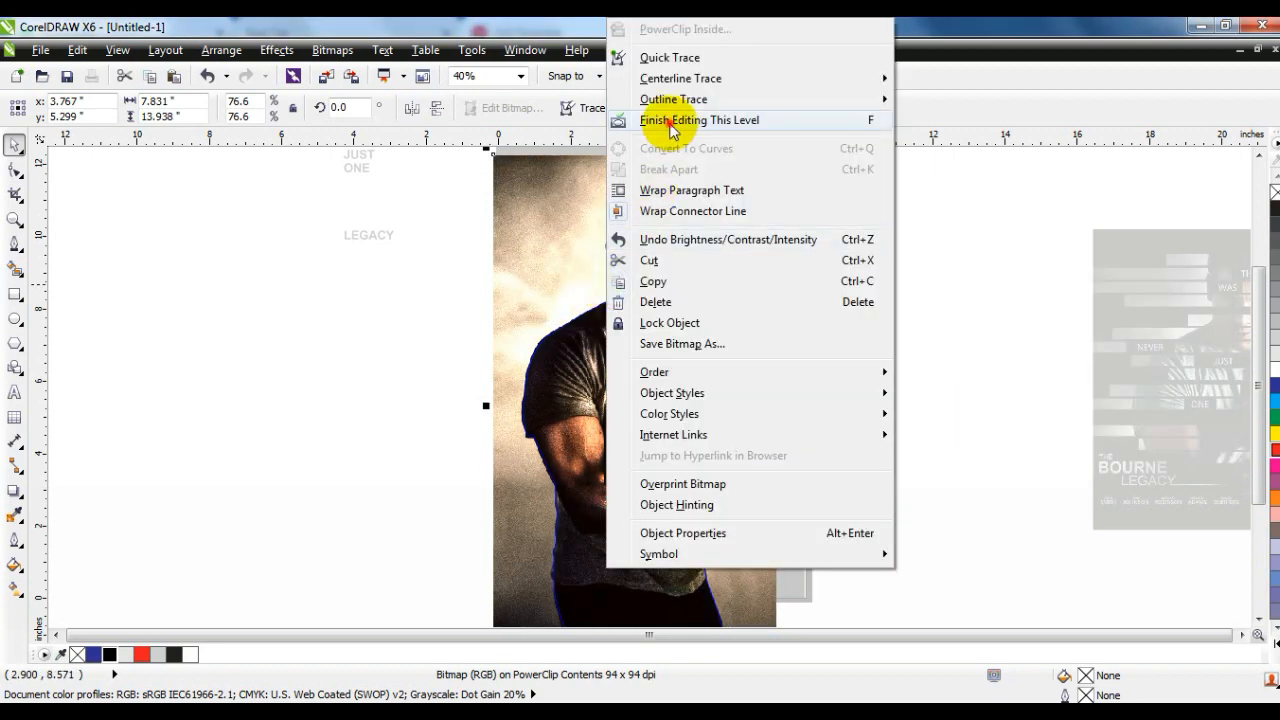
click(614, 118)
click(950, 316)
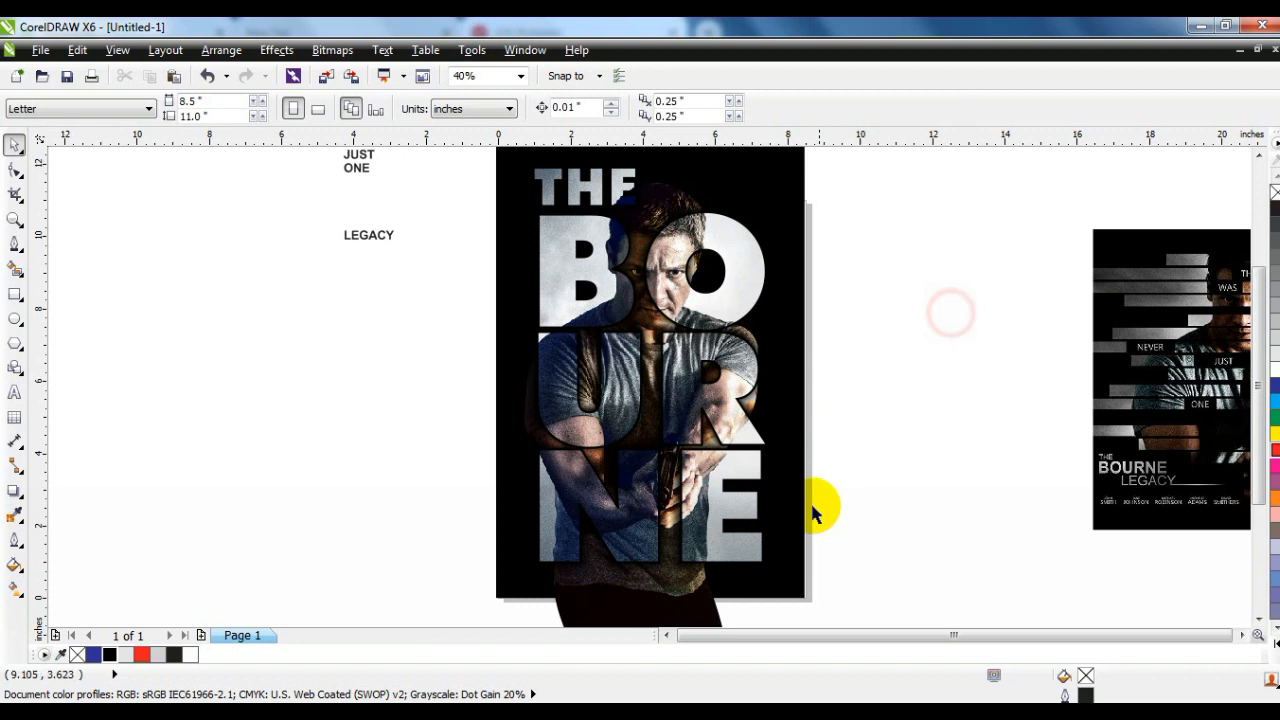
click(689, 594)
click(904, 405)
- Try to clip the man's cutout and the title lettering inside the black poster rectangle
key(F3)
key(Escape)
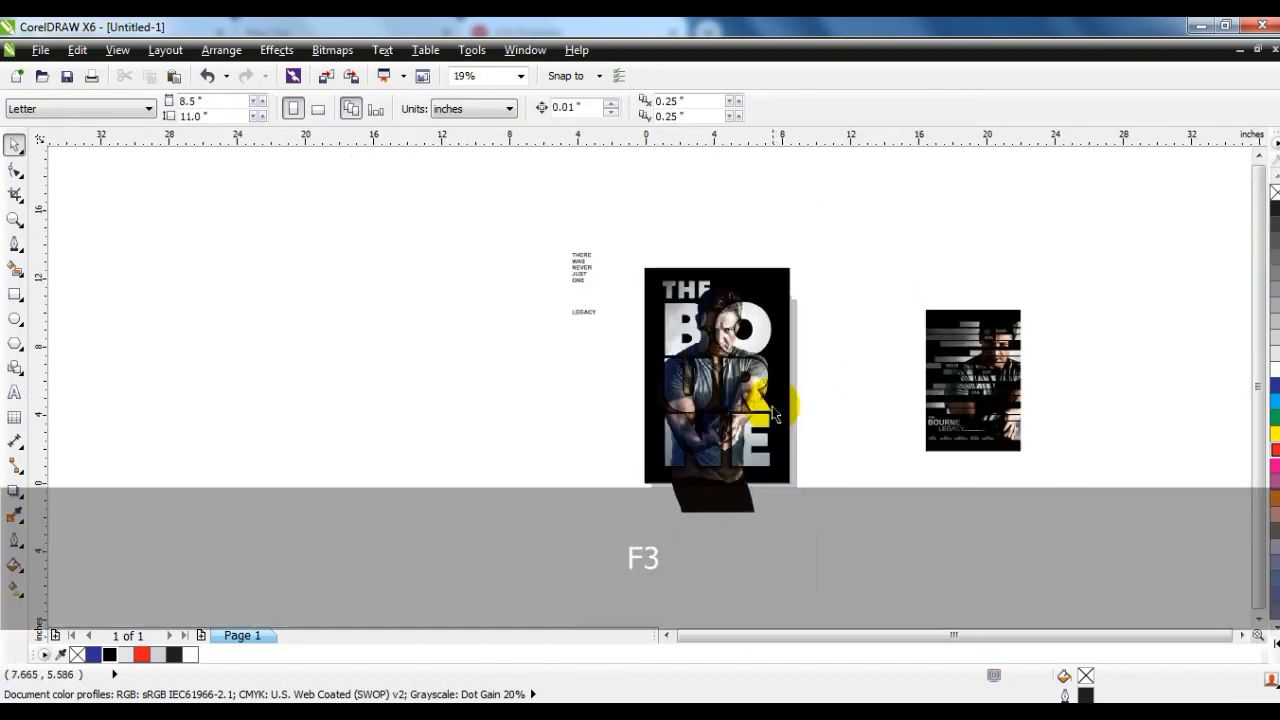
drag(782, 548, 648, 276)
key(w)
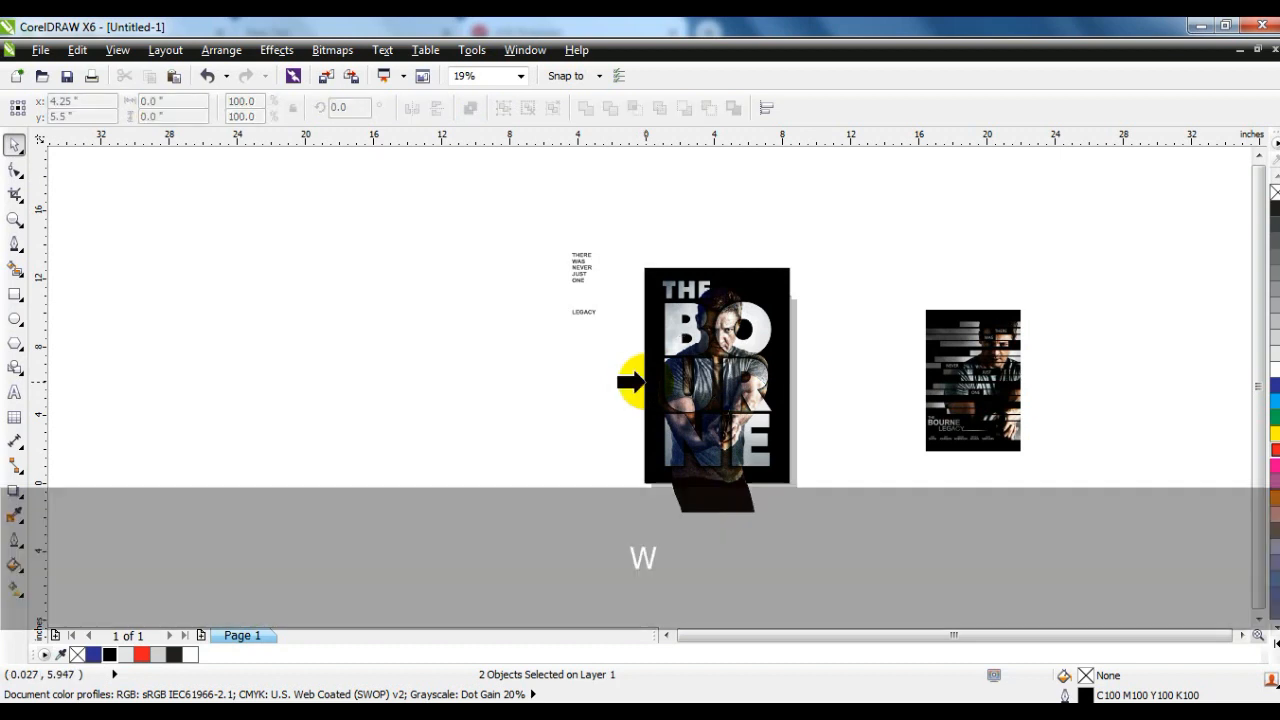
click(643, 381)
key(ctrl+z)
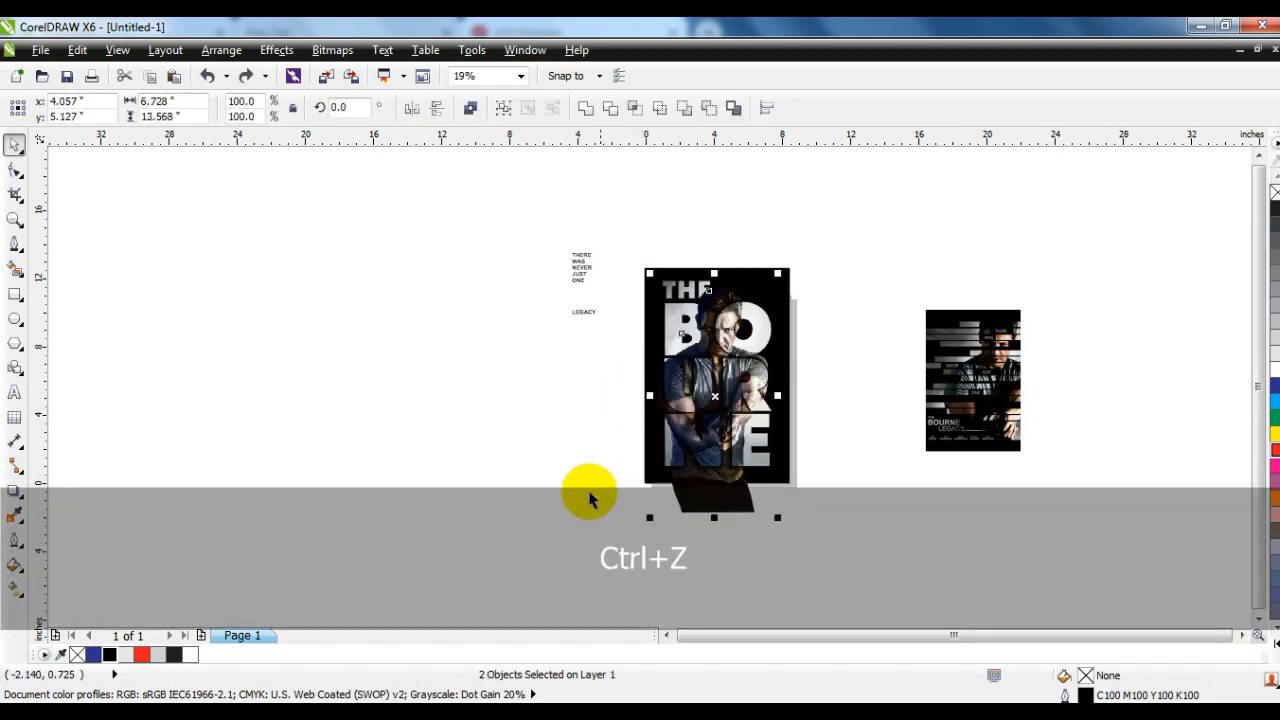
- PowerClip the man's cutout and the title lettering inside the black poster rectangle and check the result in full-screen preview
click(612, 552)
drag(703, 530, 848, 281)
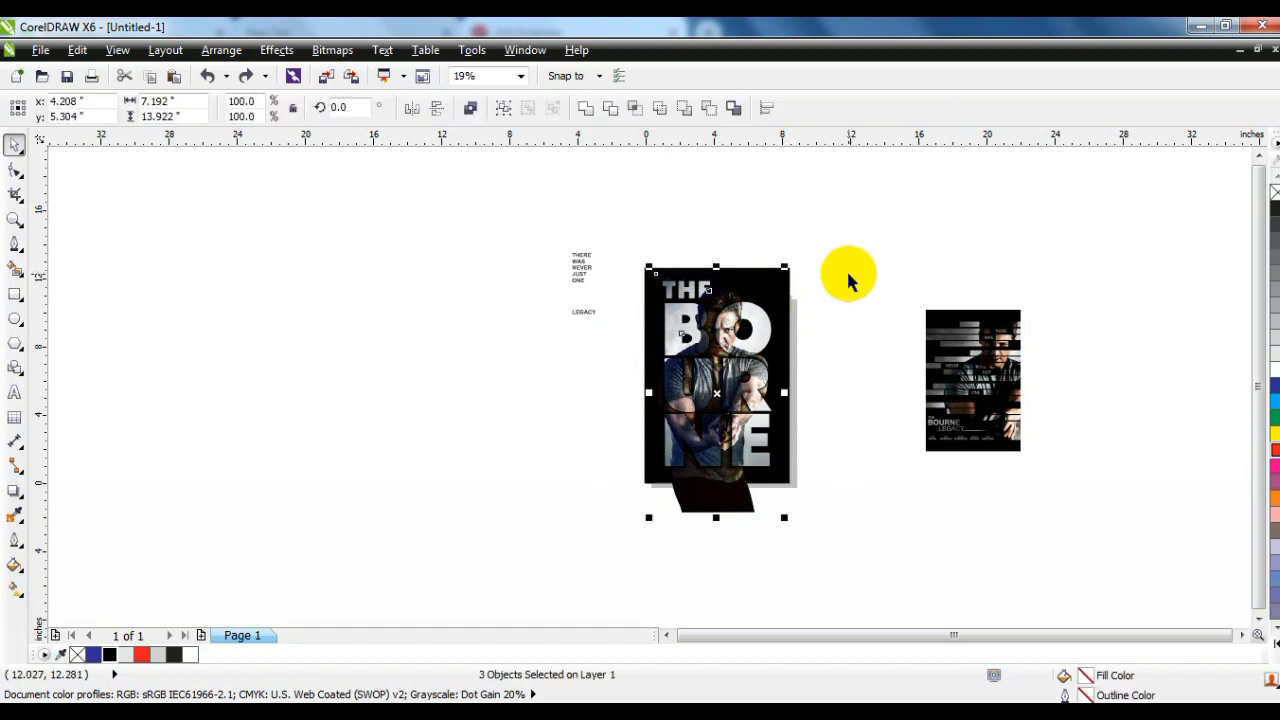
key(ctrl+z)
key(w)
click(782, 271)
drag(810, 239, 617, 494)
key(shift+F2)
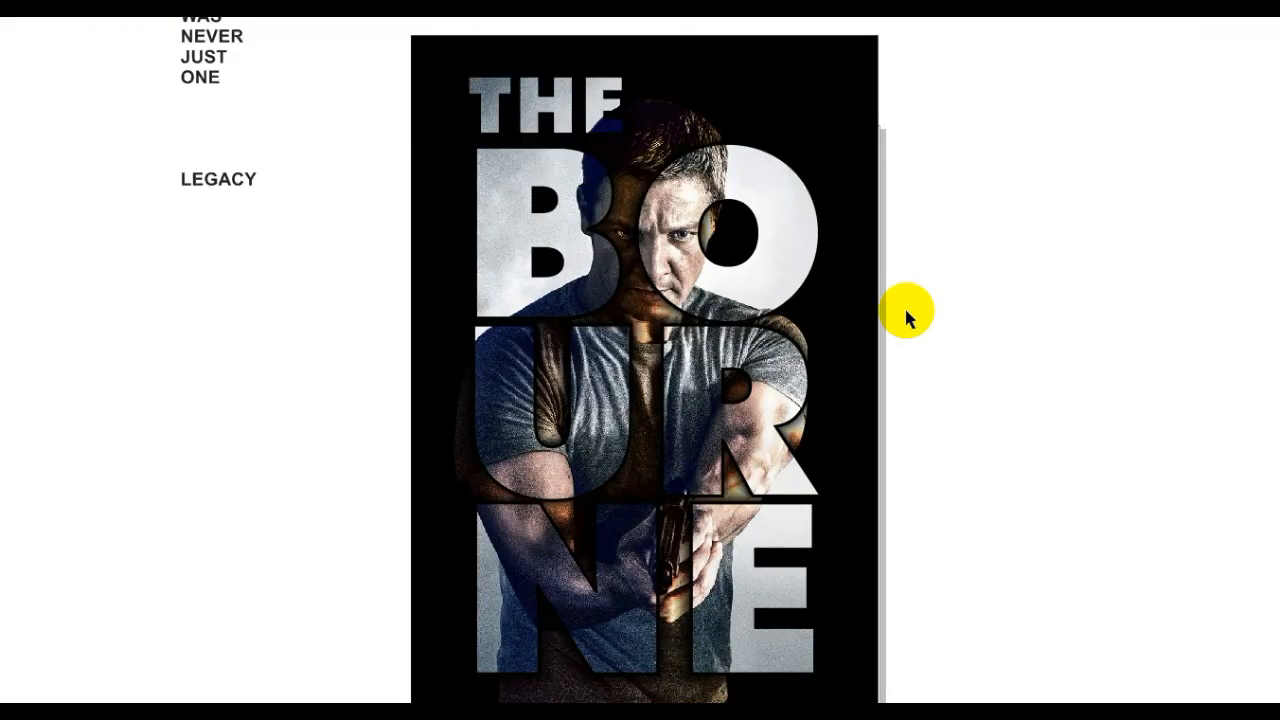
key(F9)
click(948, 350)
click(359, 187)
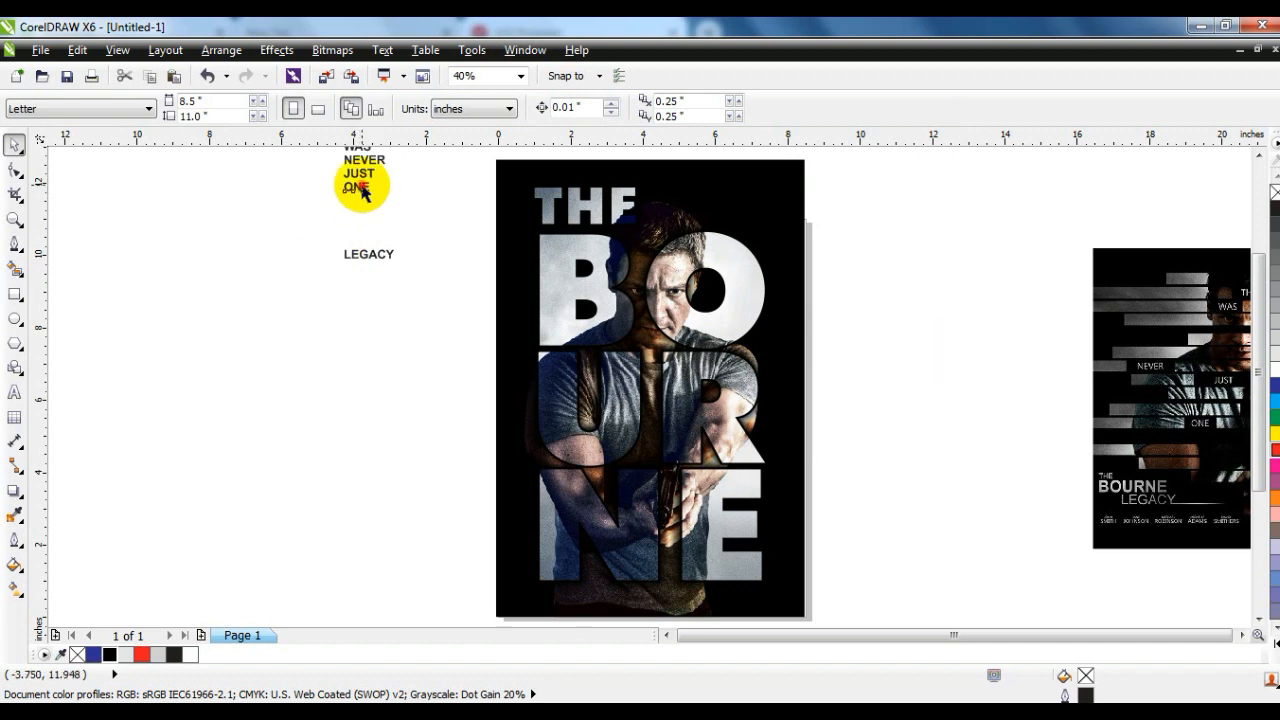
drag(405, 220, 286, 114)
drag(337, 206, 380, 408)
key(ctrl+z)
click(356, 325)
- Move the word THERE clear of the other loose words and extend it to read THERE WAS NEVER JUST ONE
drag(364, 170, 200, 251)
click(15, 394)
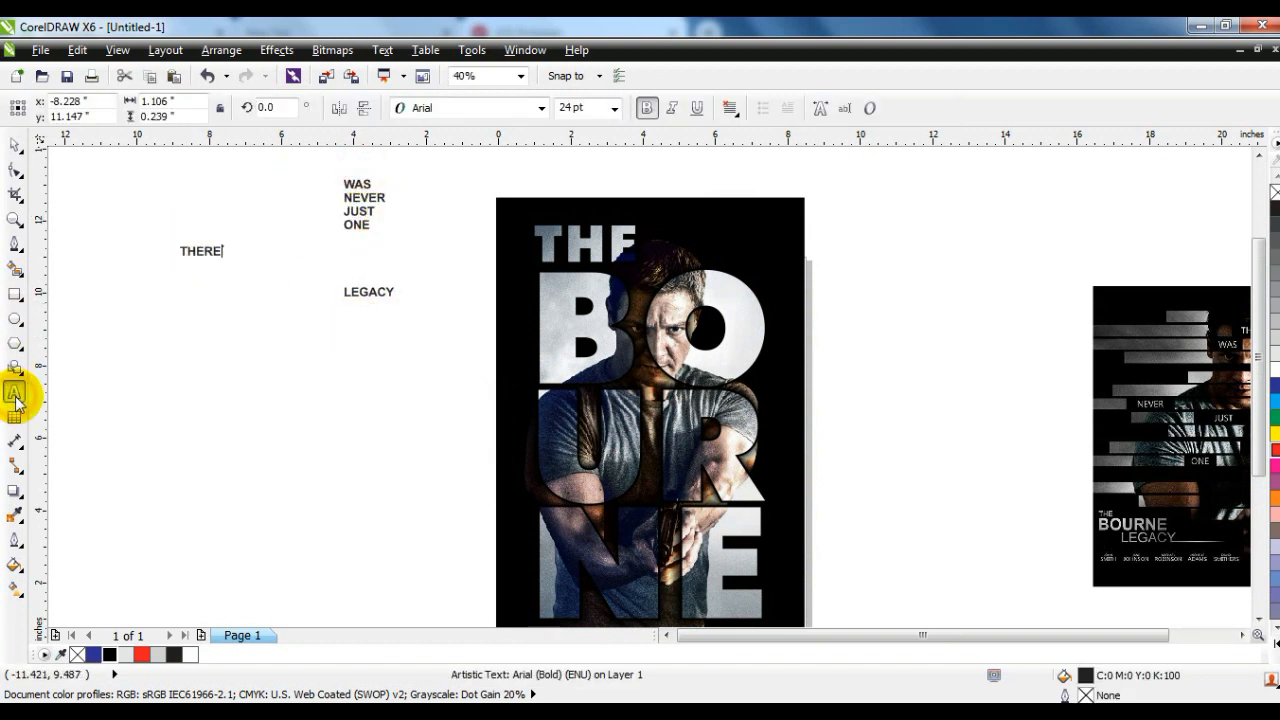
text(WAS NEVER JUST ONE)
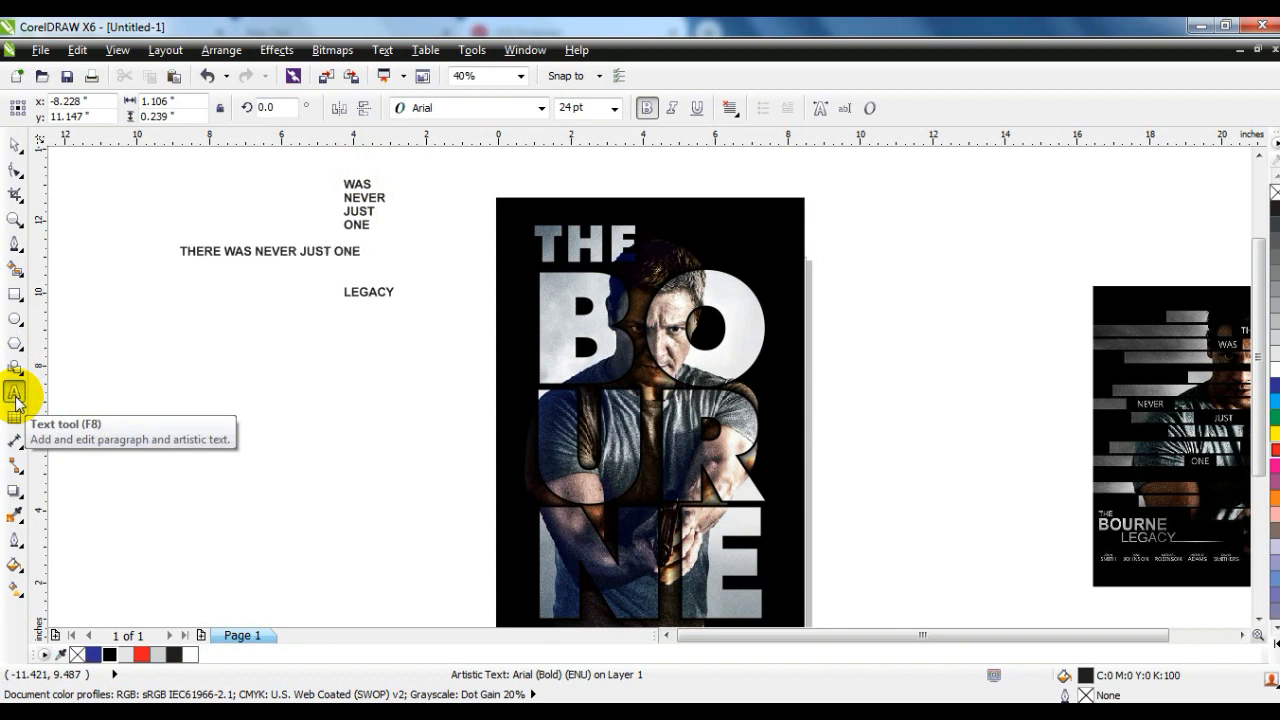
click(15, 145)
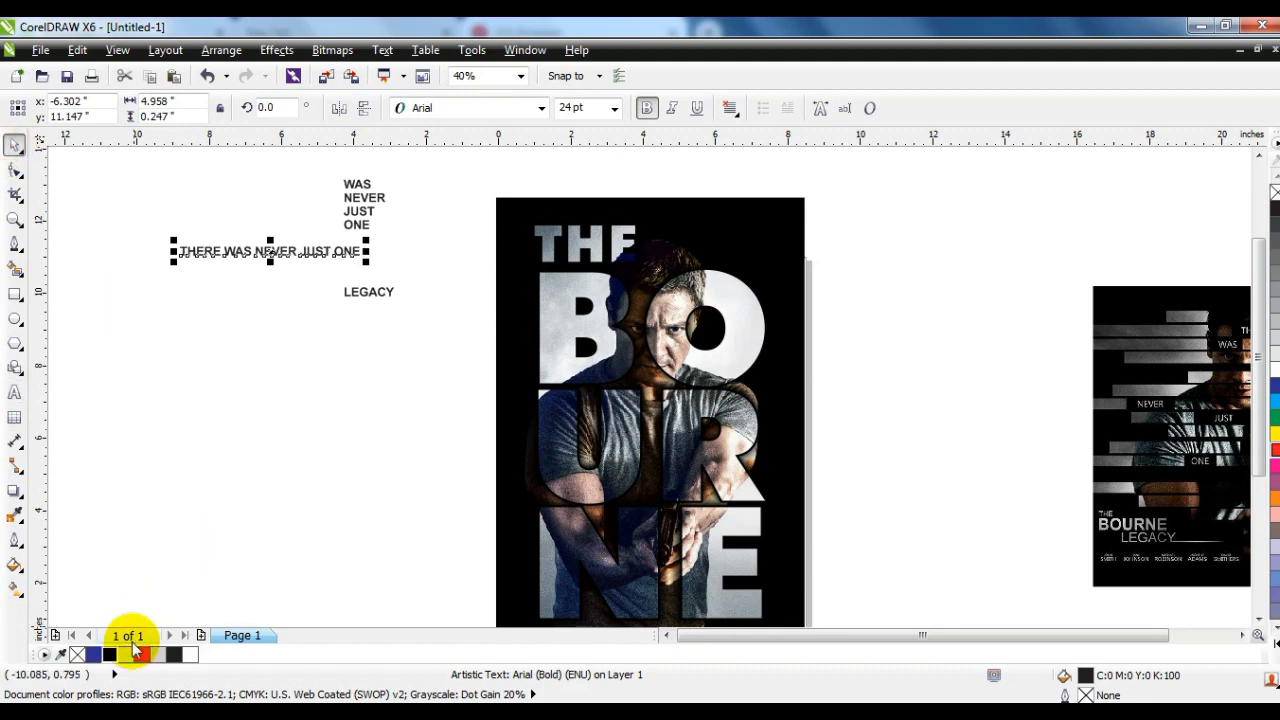
- Stand the tagline upright at 90 degrees along the right side of the lower title letters, scaled to 29.82 pt
click(343, 251)
drag(366, 262, 520, 430)
drag(480, 306, 491, 388)
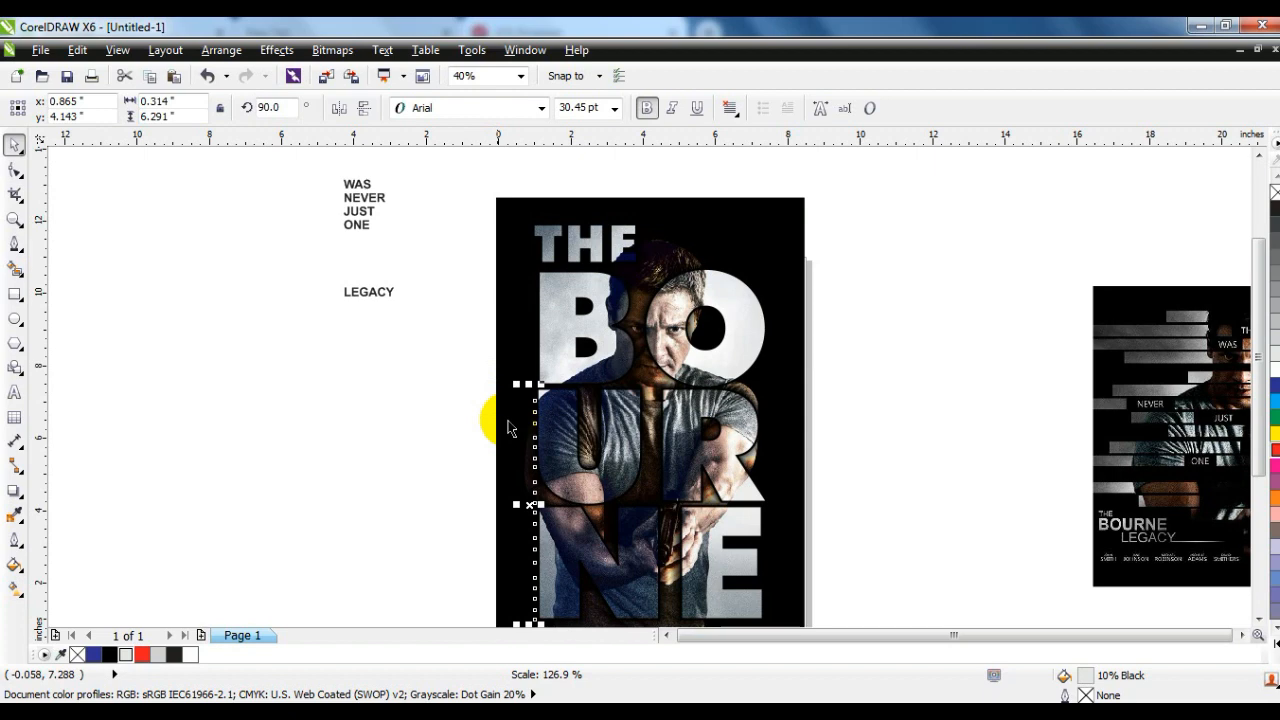
drag(530, 449, 773, 450)
drag(787, 383, 784, 389)
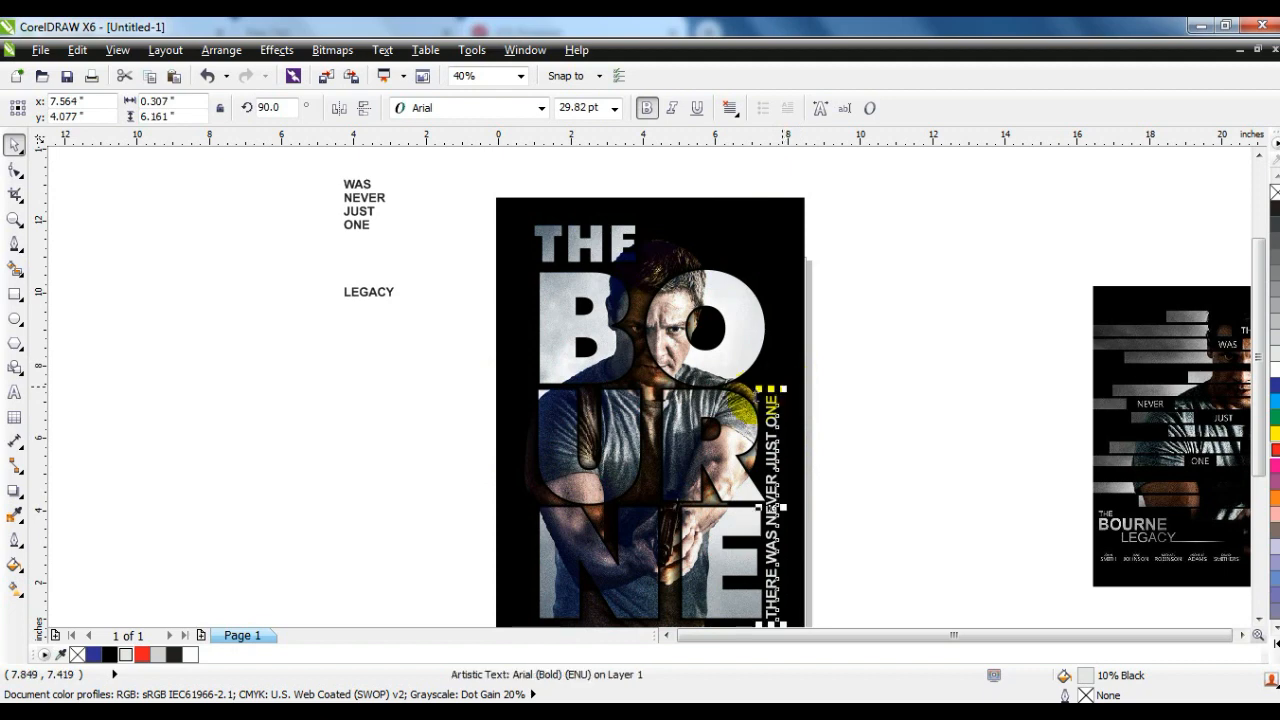
- Fill the vertical tagline with white and check the poster in full-screen preview
click(186, 655)
click(287, 531)
click(790, 267)
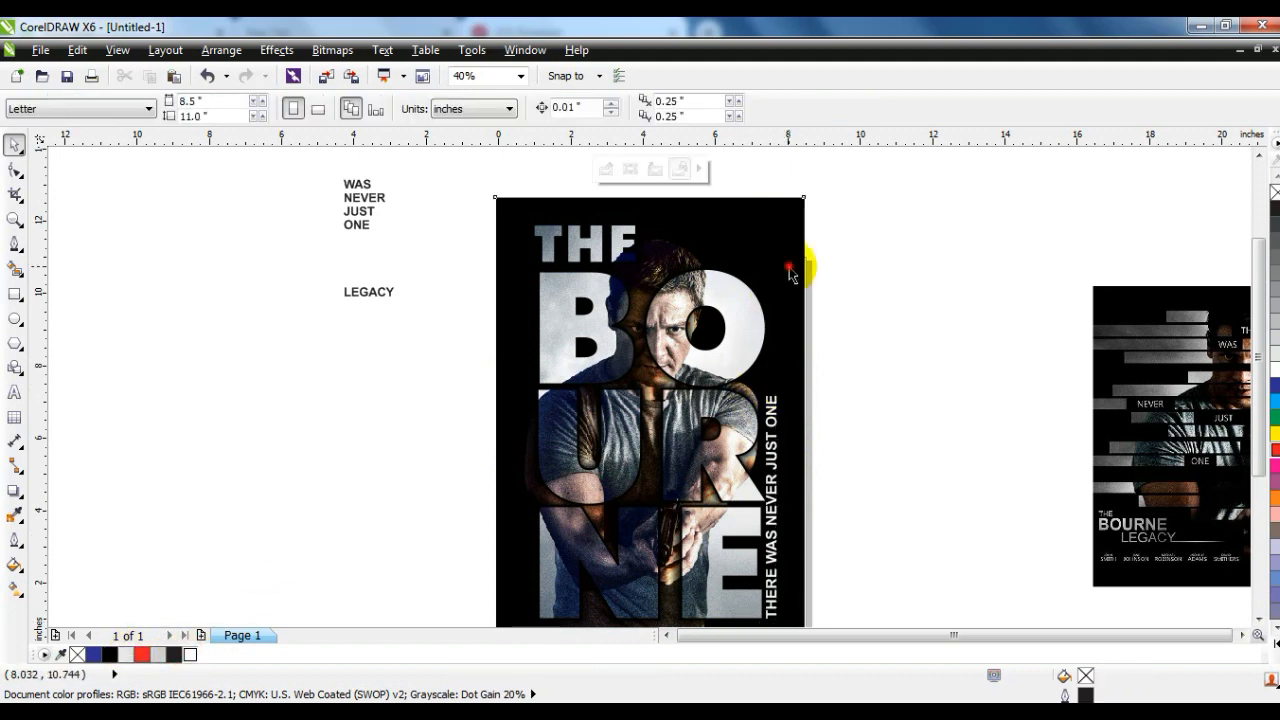
scroll(950, 228, down, 1)
key(F9)
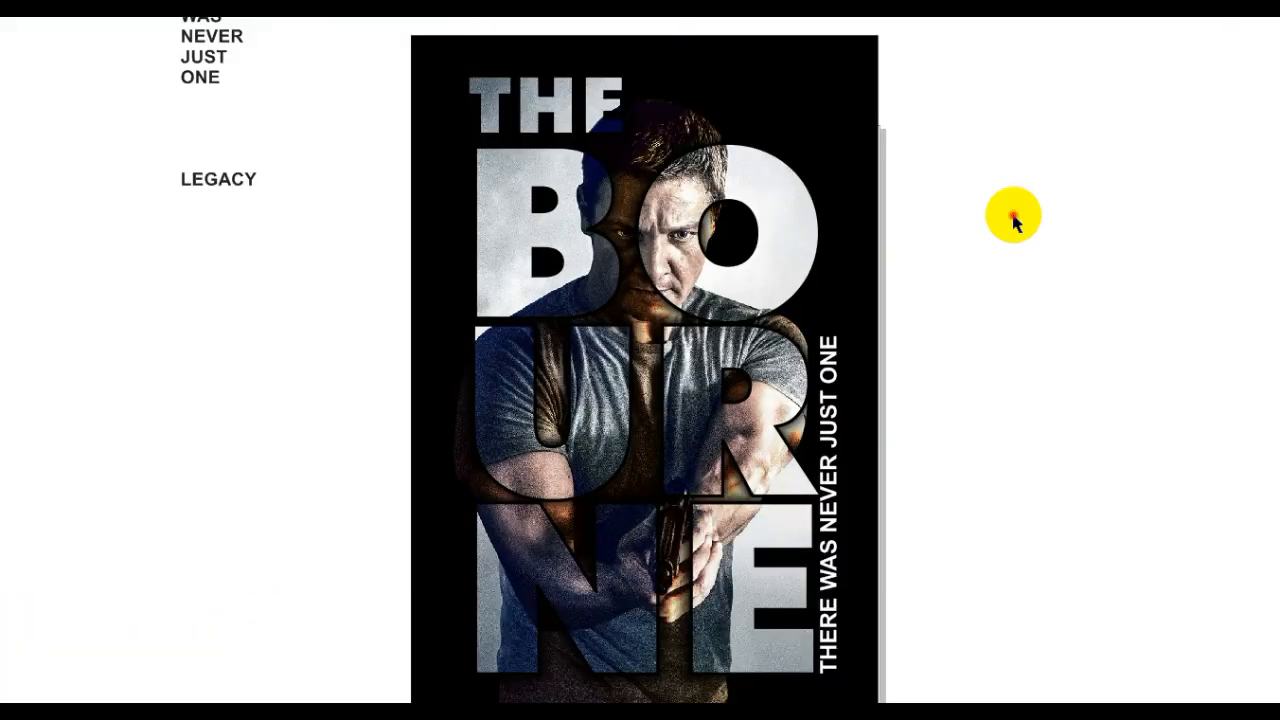
click(1013, 220)
click(387, 328)
drag(441, 310, 266, 116)
key(Delete)
click(350, 351)
key(ctrl+z)
click(366, 394)
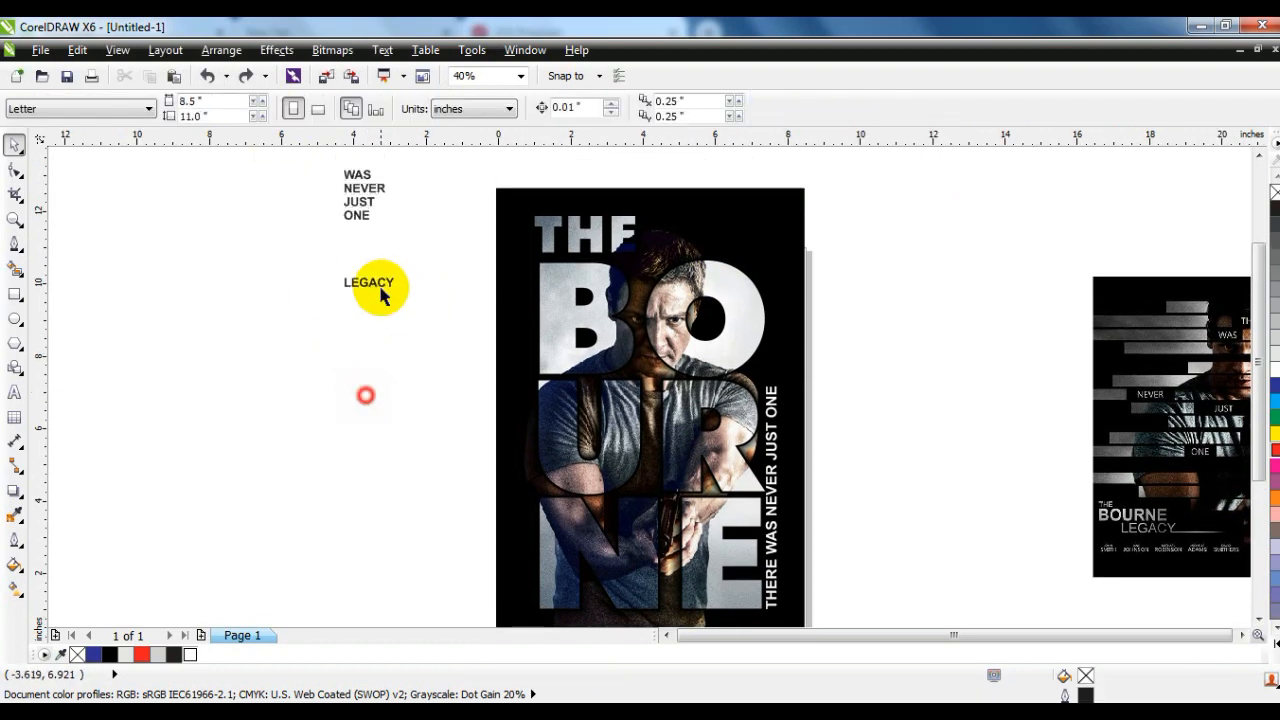
- Set the word LEGACY in Futura XBlk BT and place it under the title at 56.525 pt, aligned with its left edge
click(378, 285)
click(450, 108)
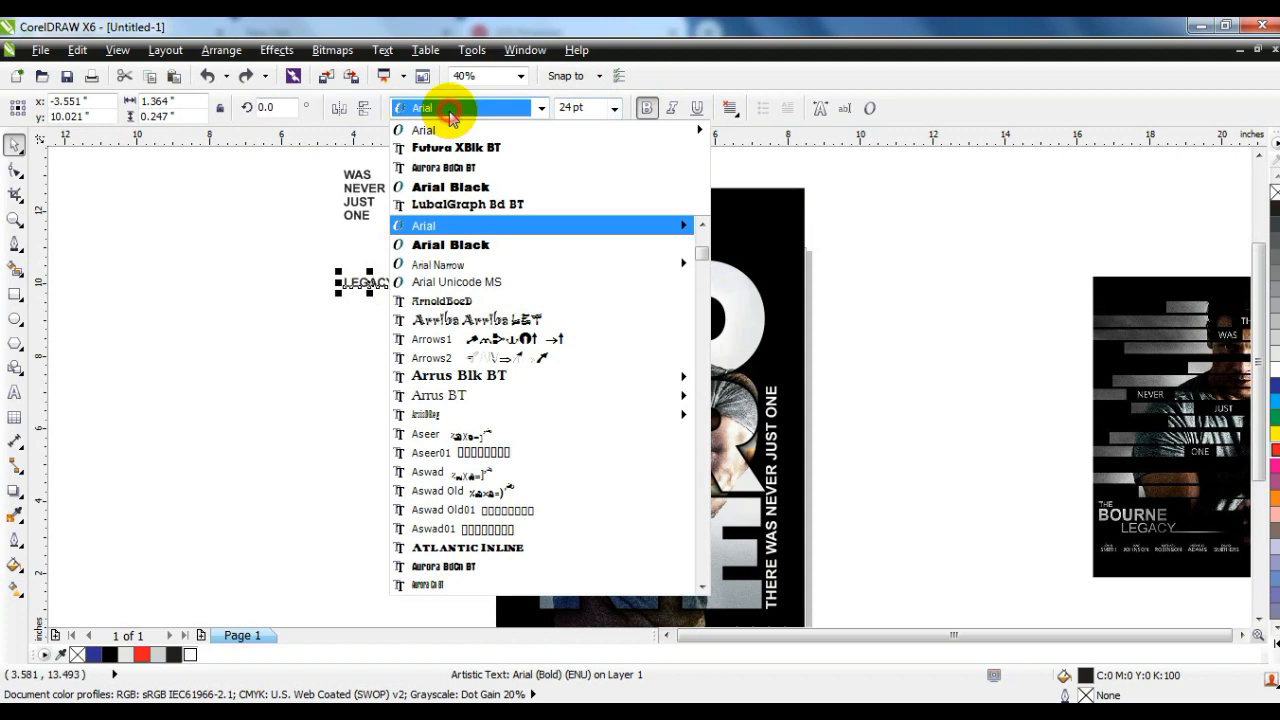
click(440, 155)
drag(400, 294, 659, 601)
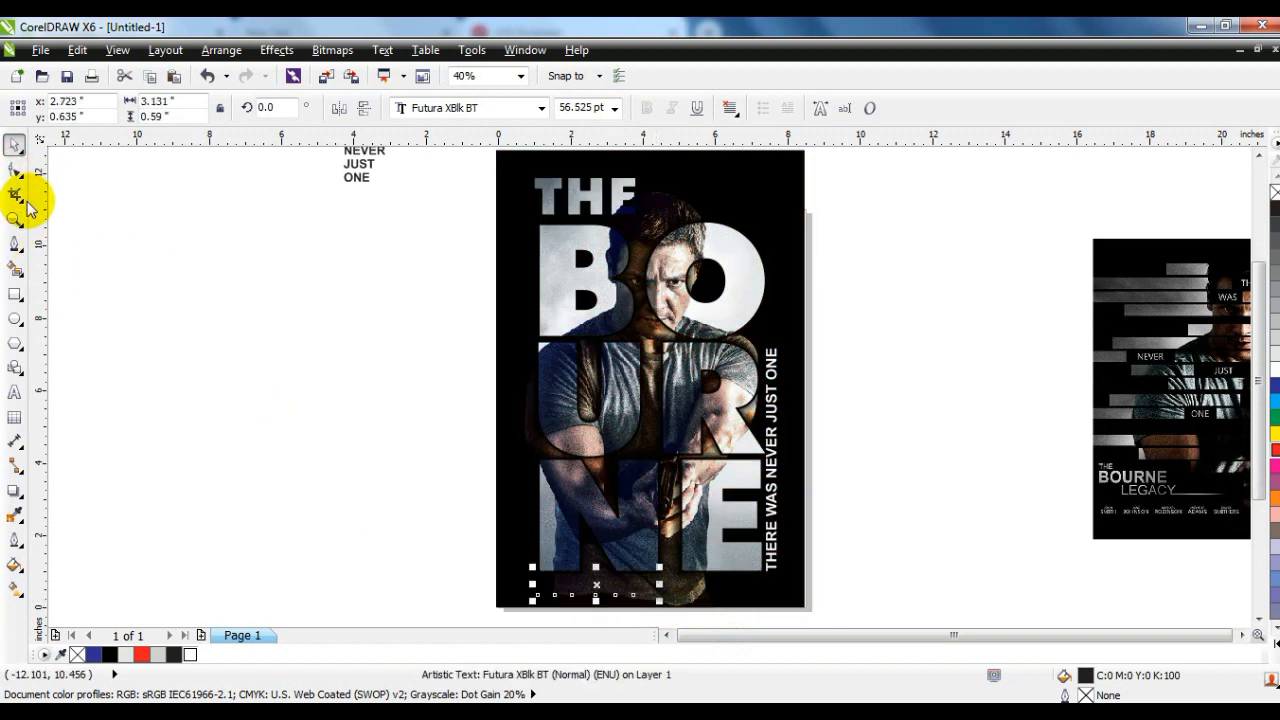
- Widen the letter spacing of LEGACY to span the title's width, about 6.18 inches, and fill it with white
click(15, 170)
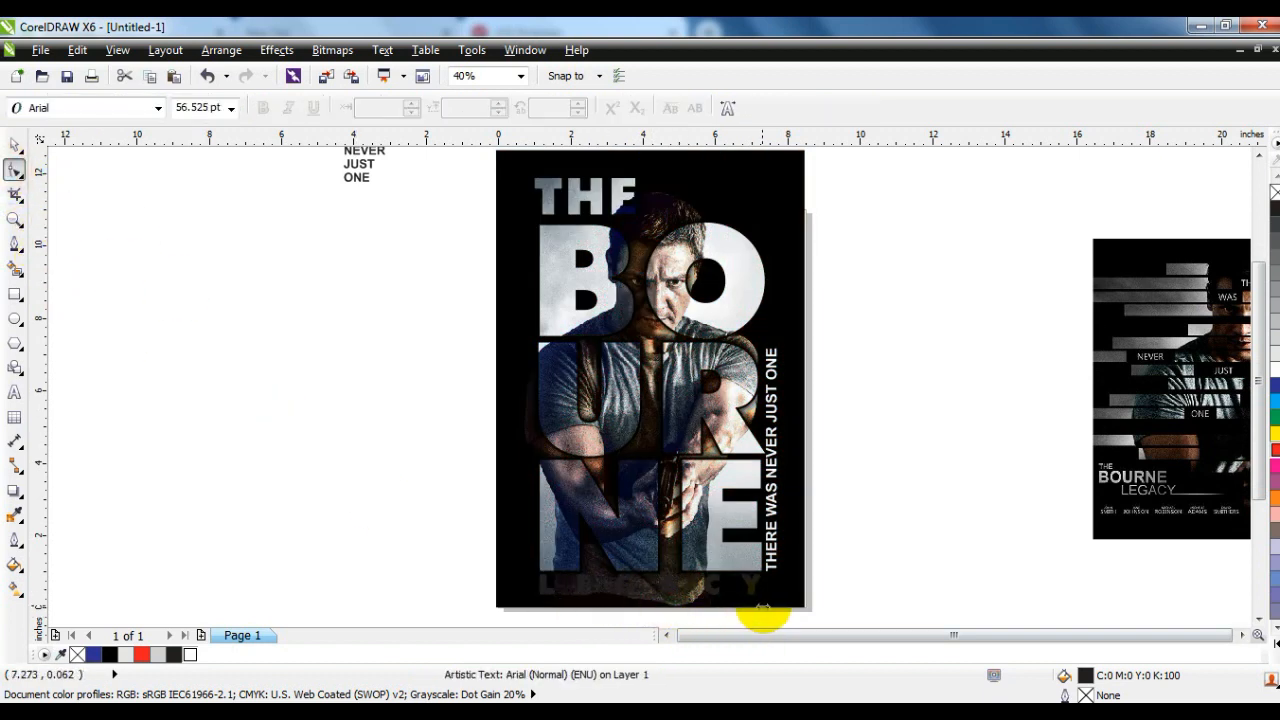
click(762, 612)
click(14, 147)
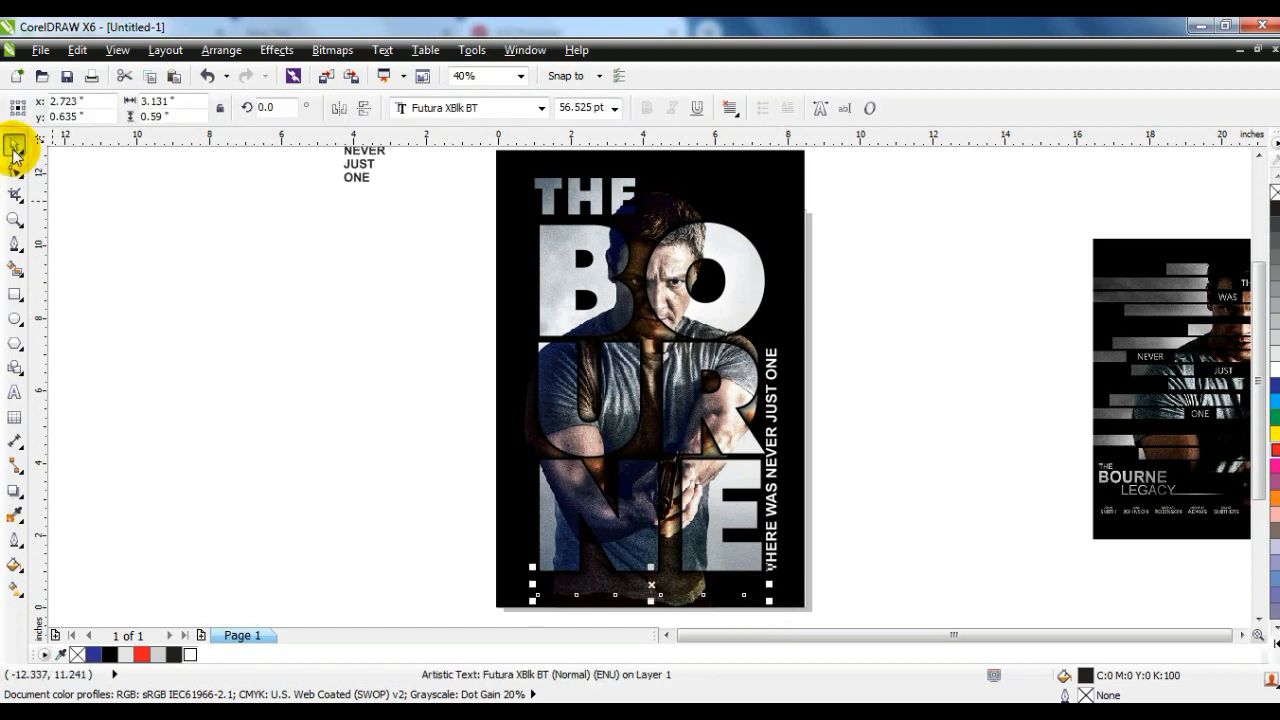
click(193, 655)
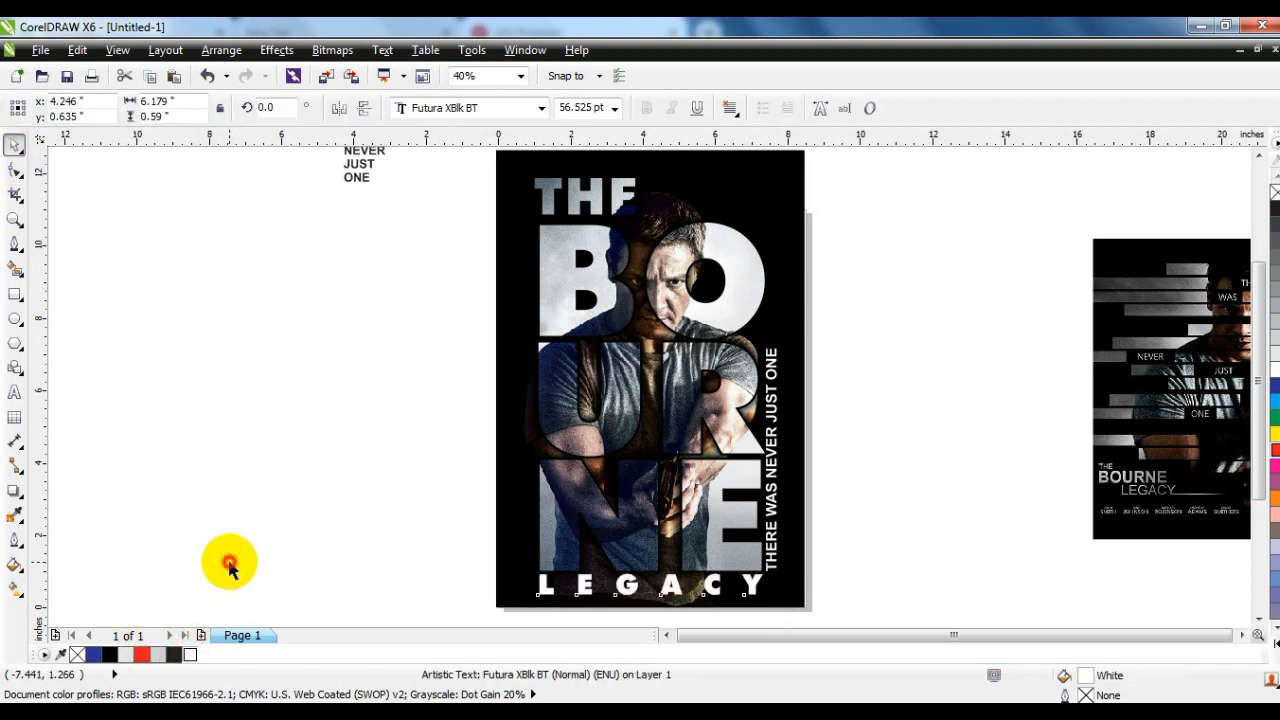
click(829, 580)
click(800, 575)
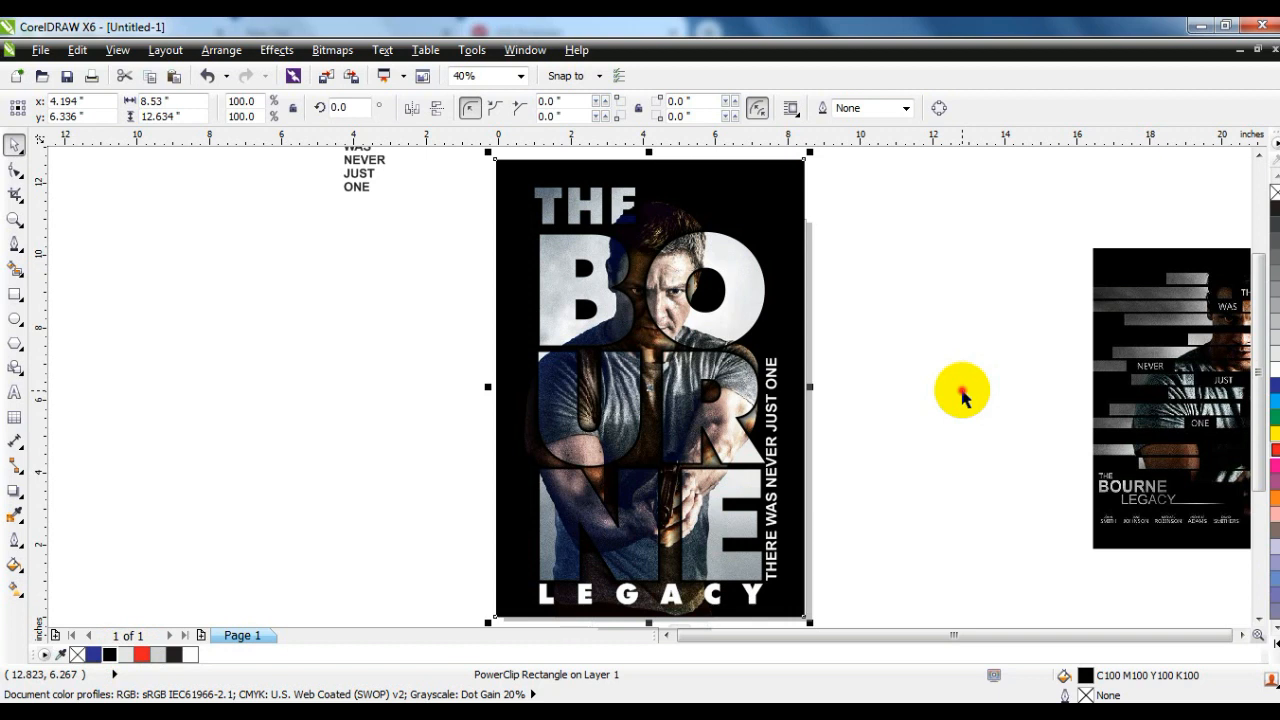
click(962, 390)
- Apply a linear fountain fill to the poster background, with black at both ends and red in the middle
click(795, 238)
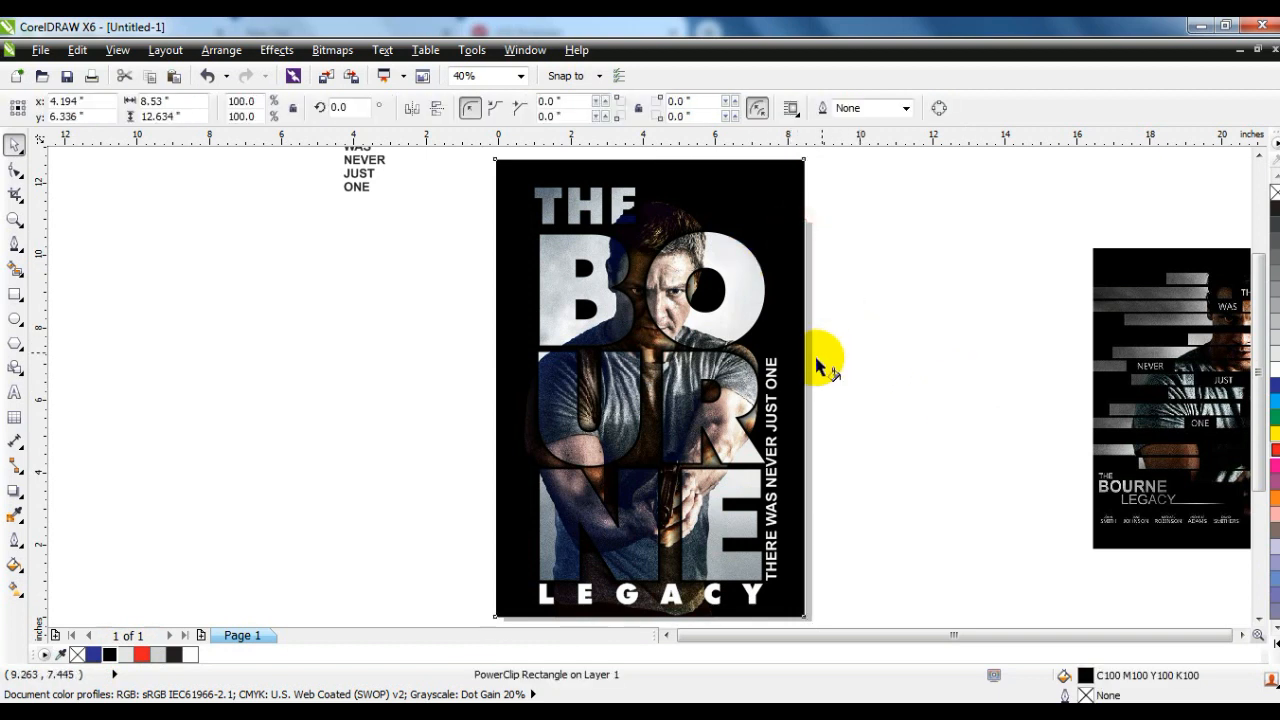
key(g)
drag(803, 357, 571, 361)
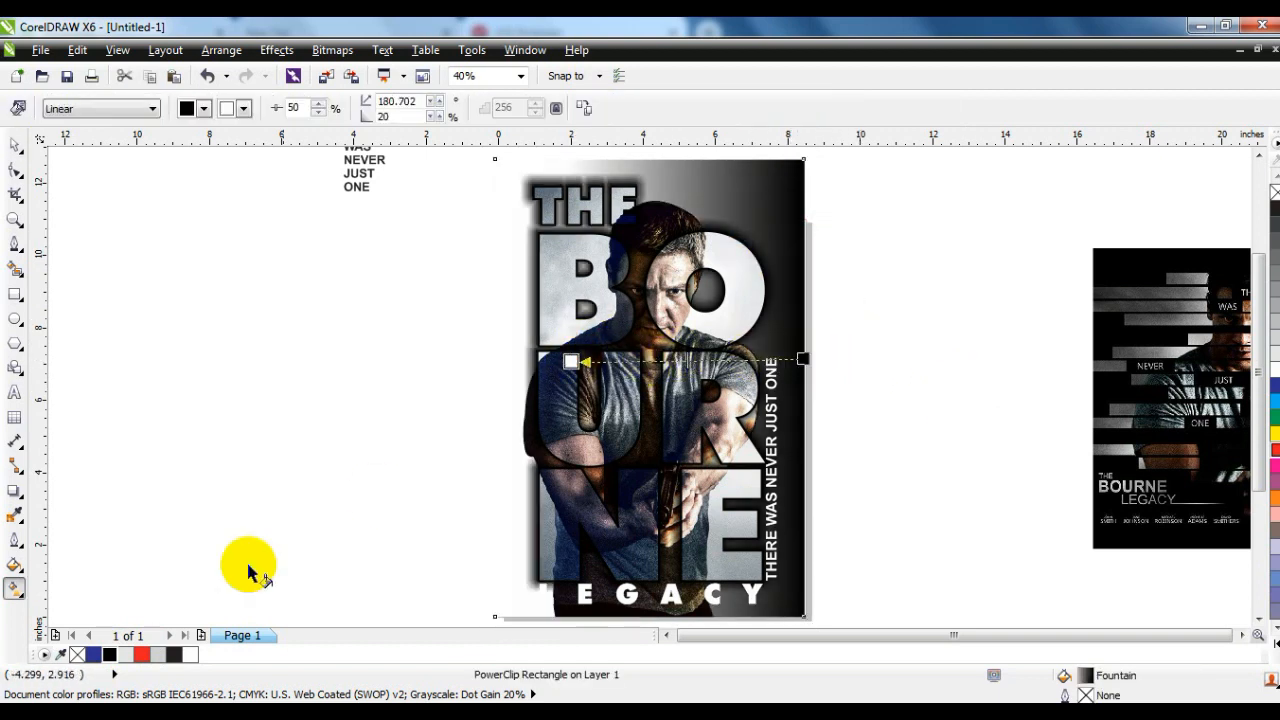
drag(158, 655, 685, 363)
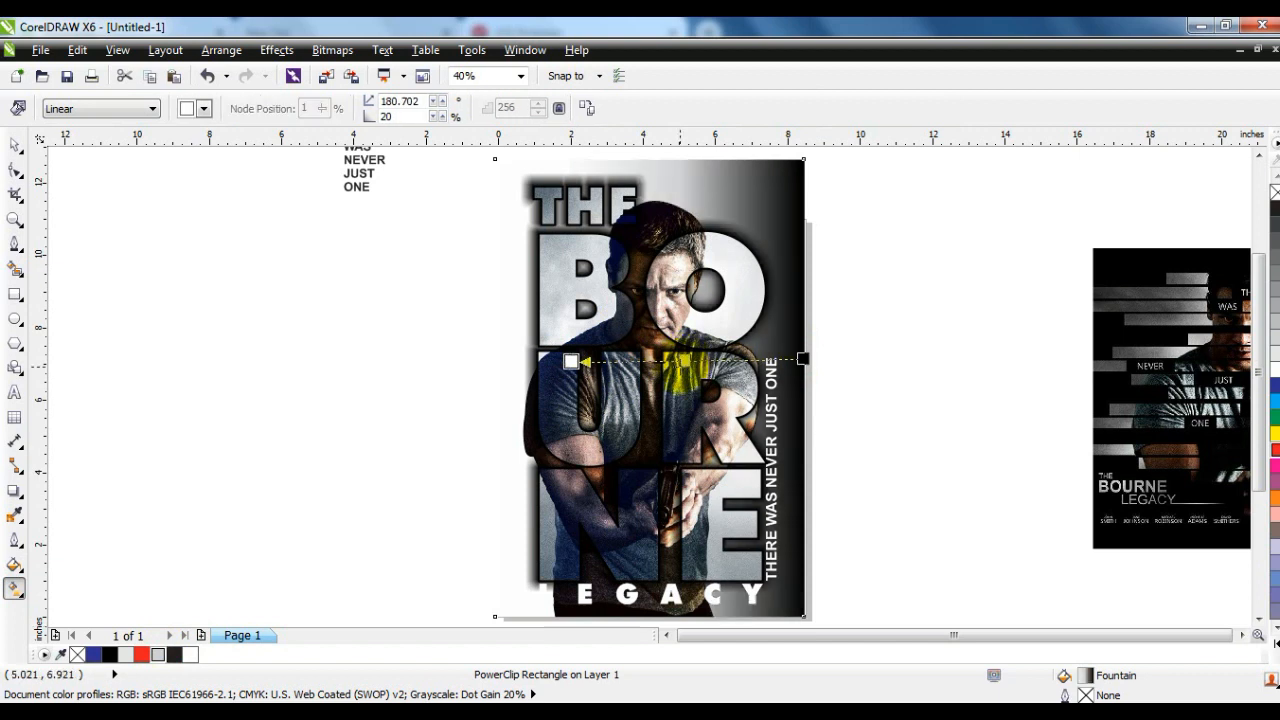
drag(109, 655, 541, 369)
drag(142, 655, 669, 364)
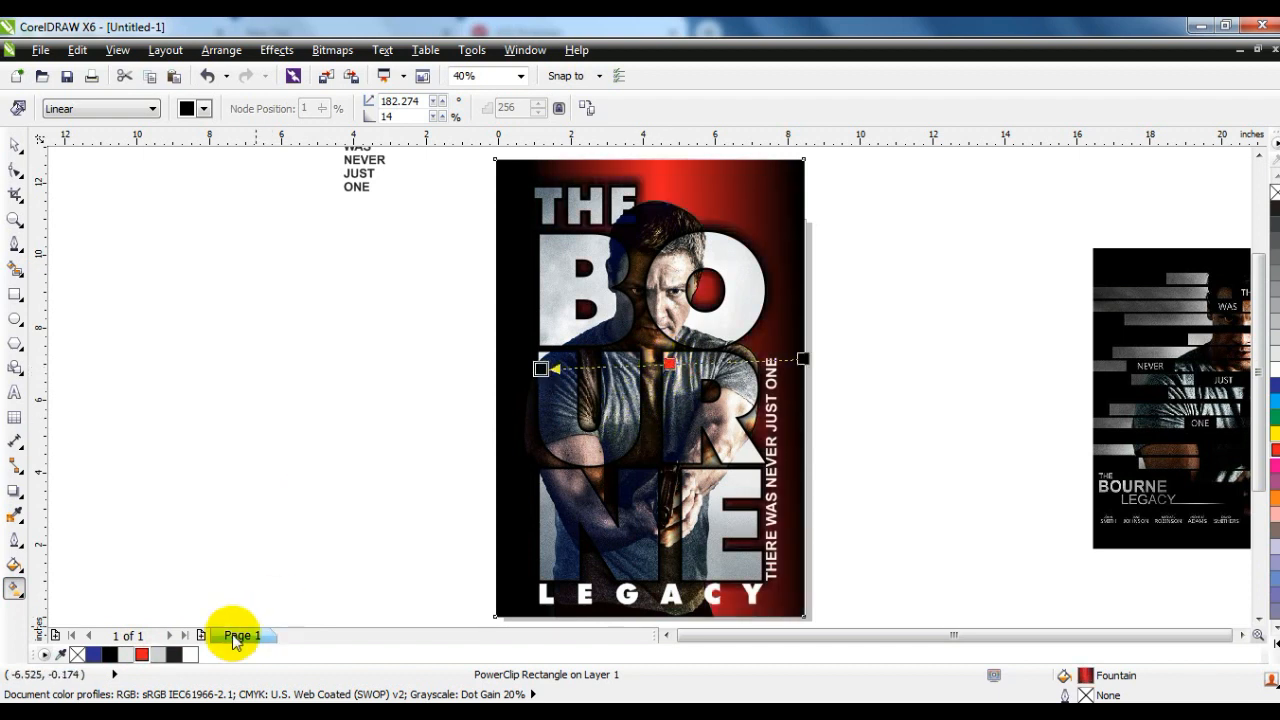
- Reposition the background gradient at an angle of 177.138 degrees so the red falls on the poster's right side
drag(112, 655, 760, 318)
drag(540, 368, 501, 412)
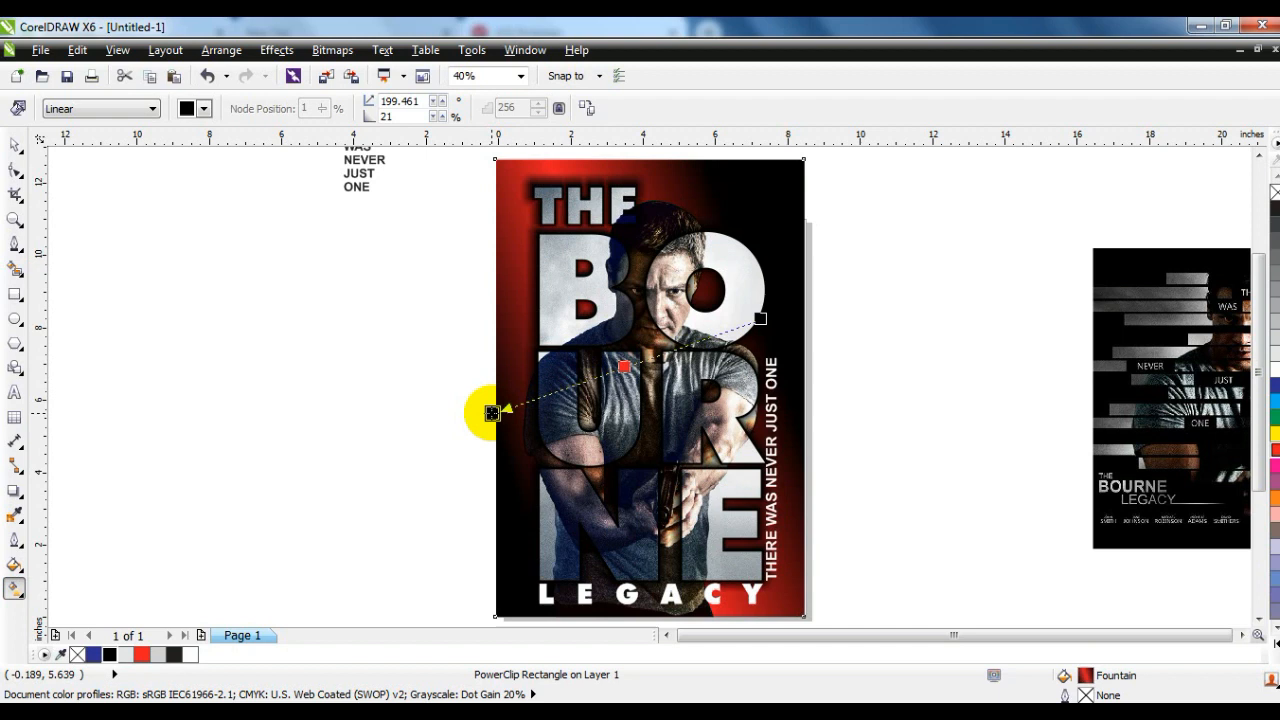
drag(761, 317, 741, 299)
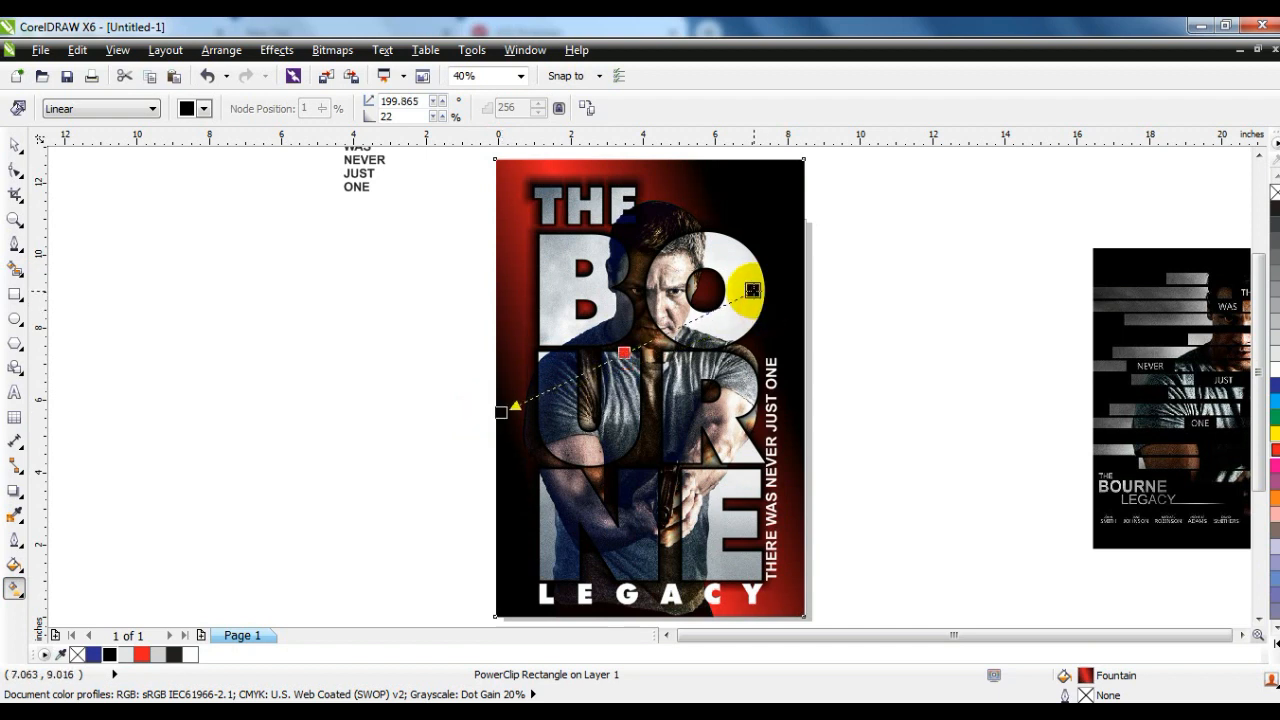
mouse_move(867, 369)
mouse_down()
mouse_move(576, 316)
mouse_move(545, 353)
mouse_up()
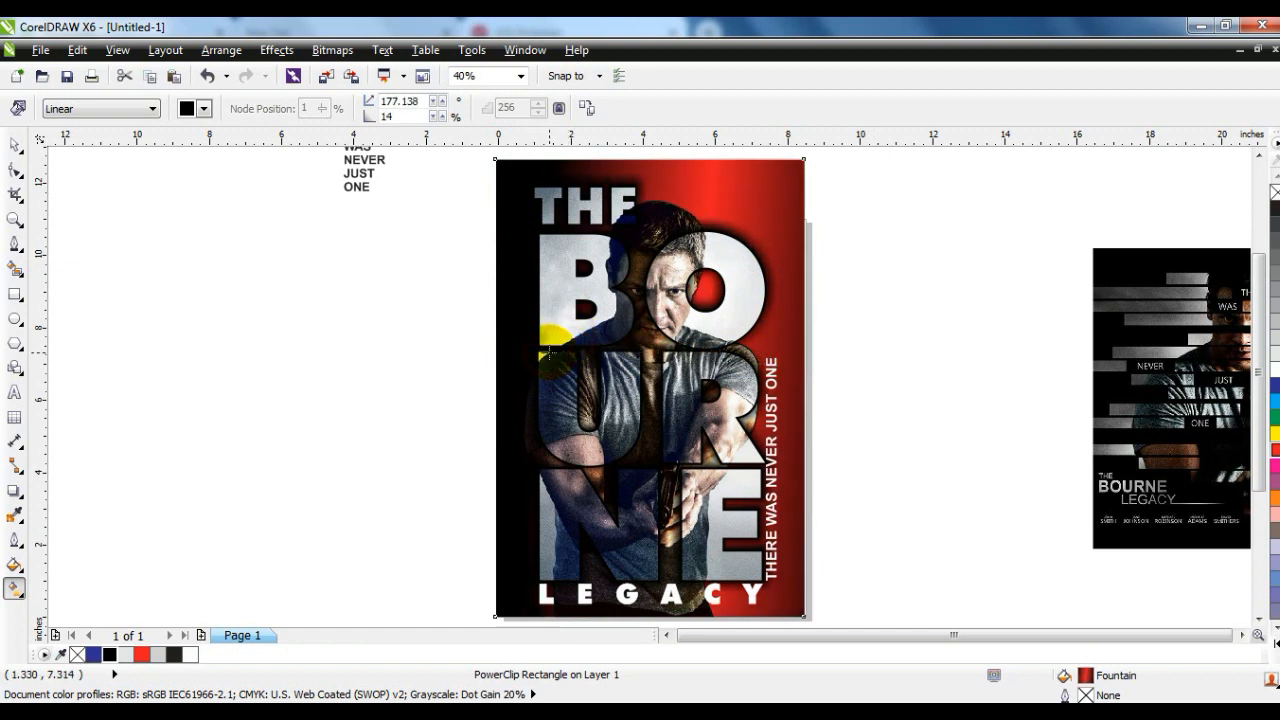
- Try to shift the man's cutout slightly within the poster's PowerClip contents, and return to the poster
click(14, 145)
click(666, 211)
click(934, 517)
ctrl+click(678, 210)
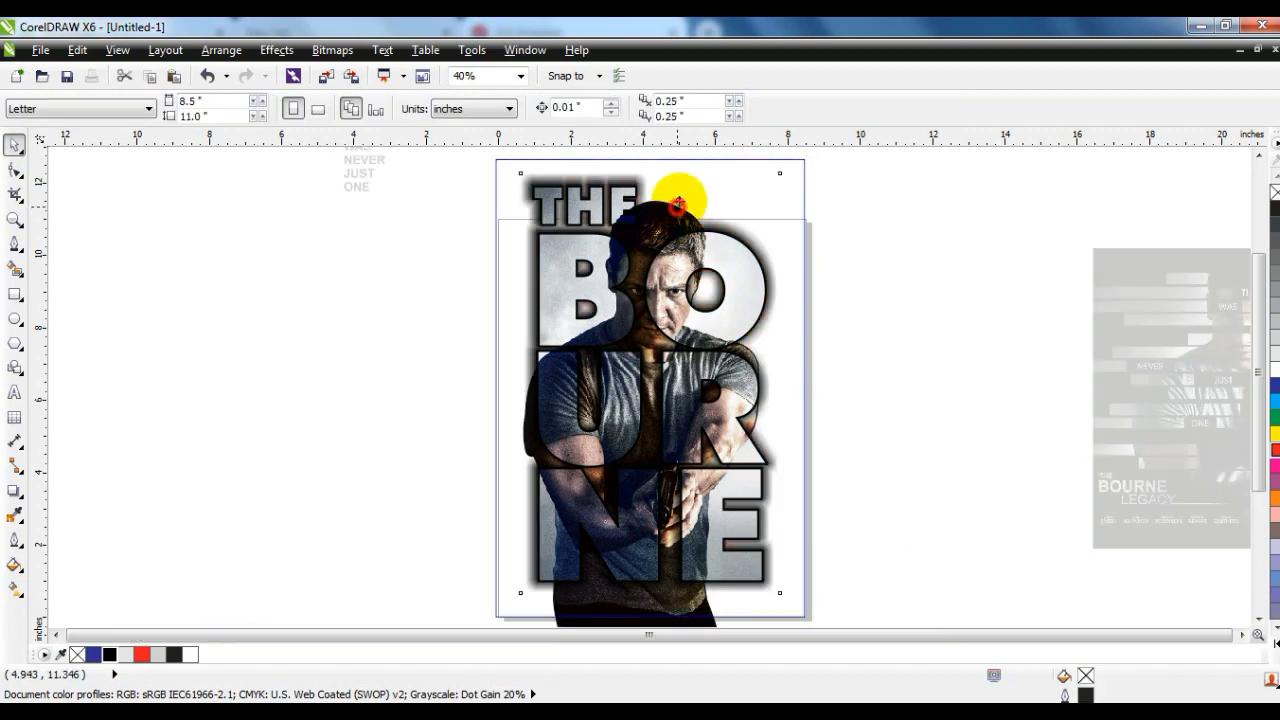
drag(678, 207, 682, 196)
key(ctrl+z)
click(705, 619)
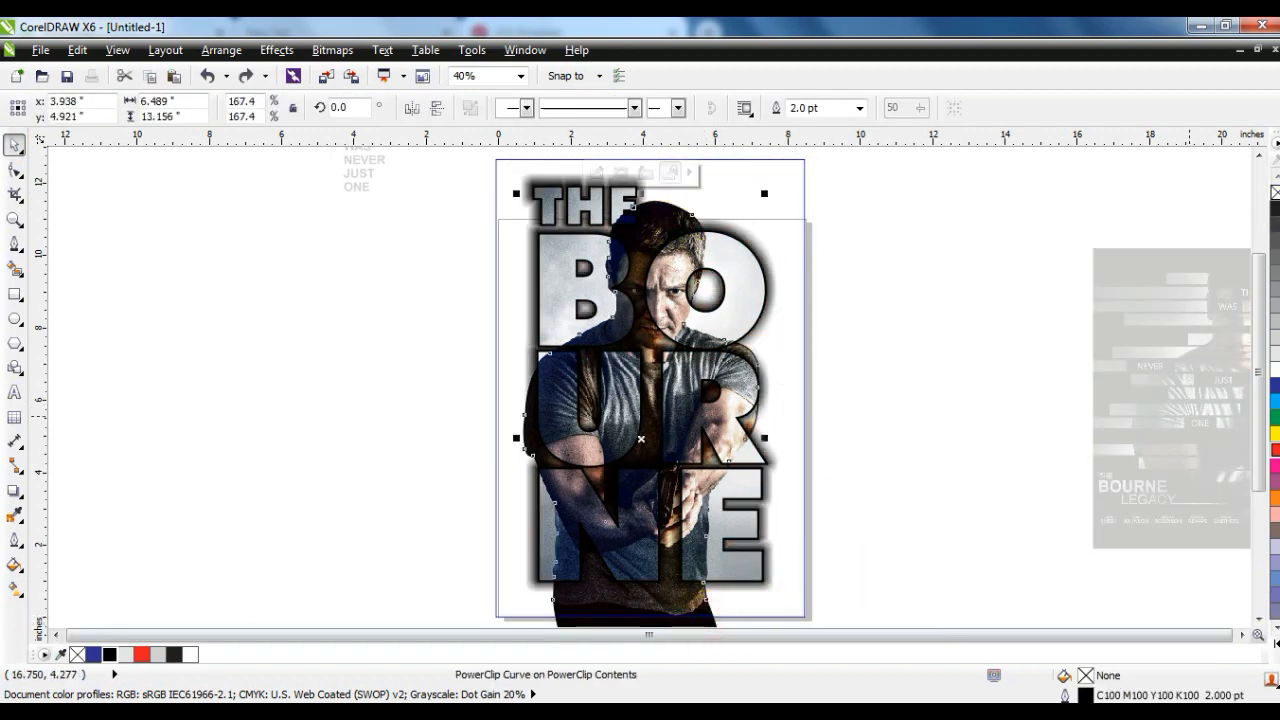
ctrl+click(908, 213)
click(907, 211)
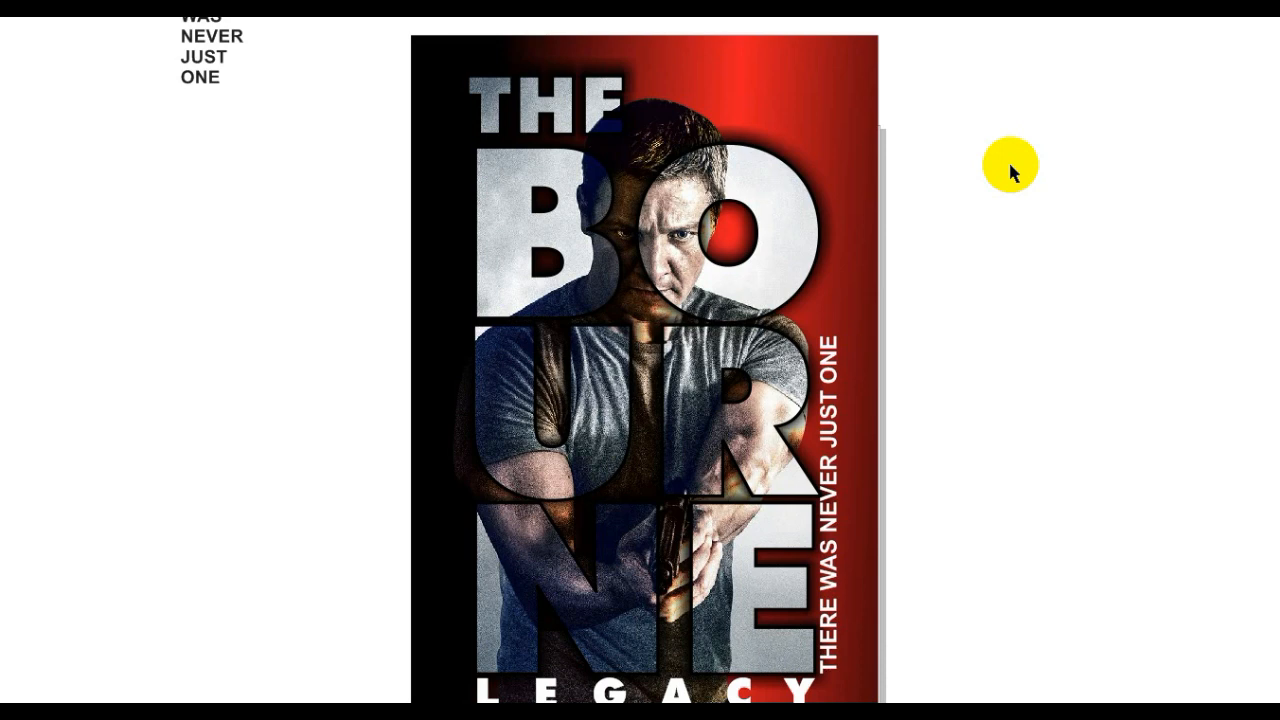
click(951, 247)
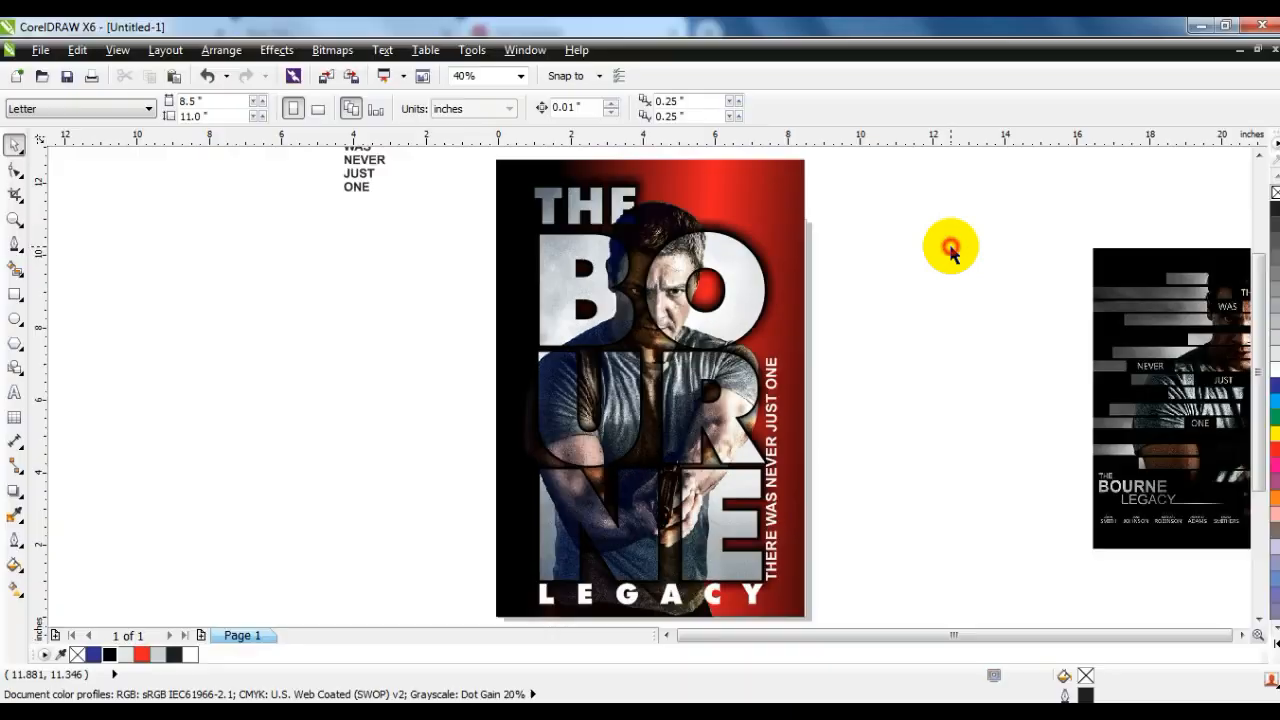
- Duplicate the whole poster to the left of the original with a black background and view the copy in full-screen preview
click(903, 340)
scroll(645, 458, down, 1)
drag(758, 560, 551, 270)
drag(656, 345, 367, 358)
right_click(367, 358)
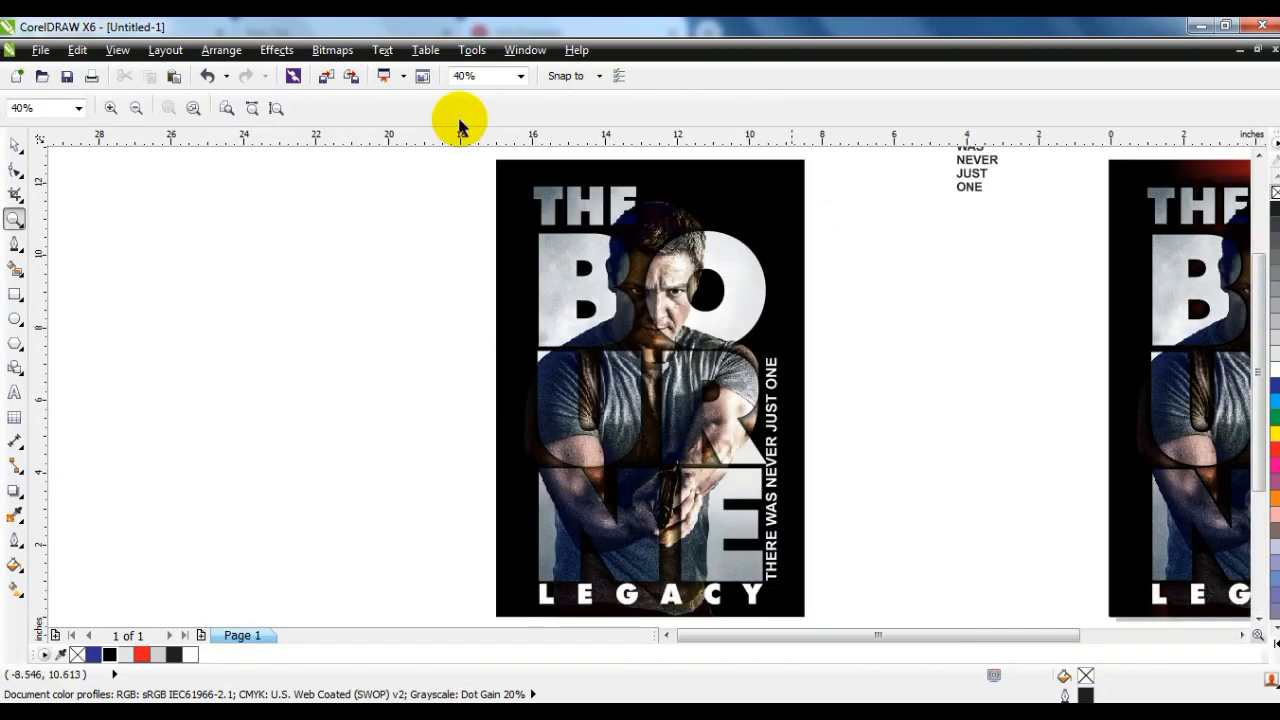
key(F9)
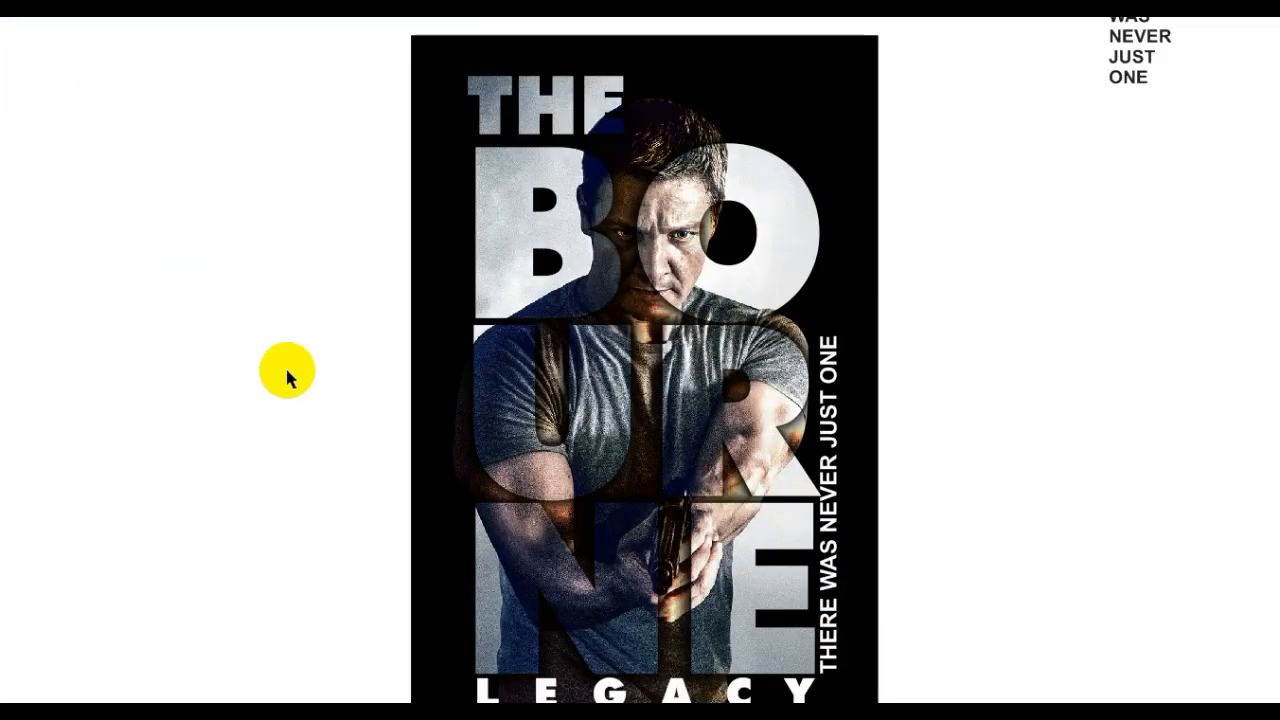
click(287, 371)
- Apply a horizontal linear fountain fill to the copied poster's background, with black at both ends and red near the middle
click(14, 145)
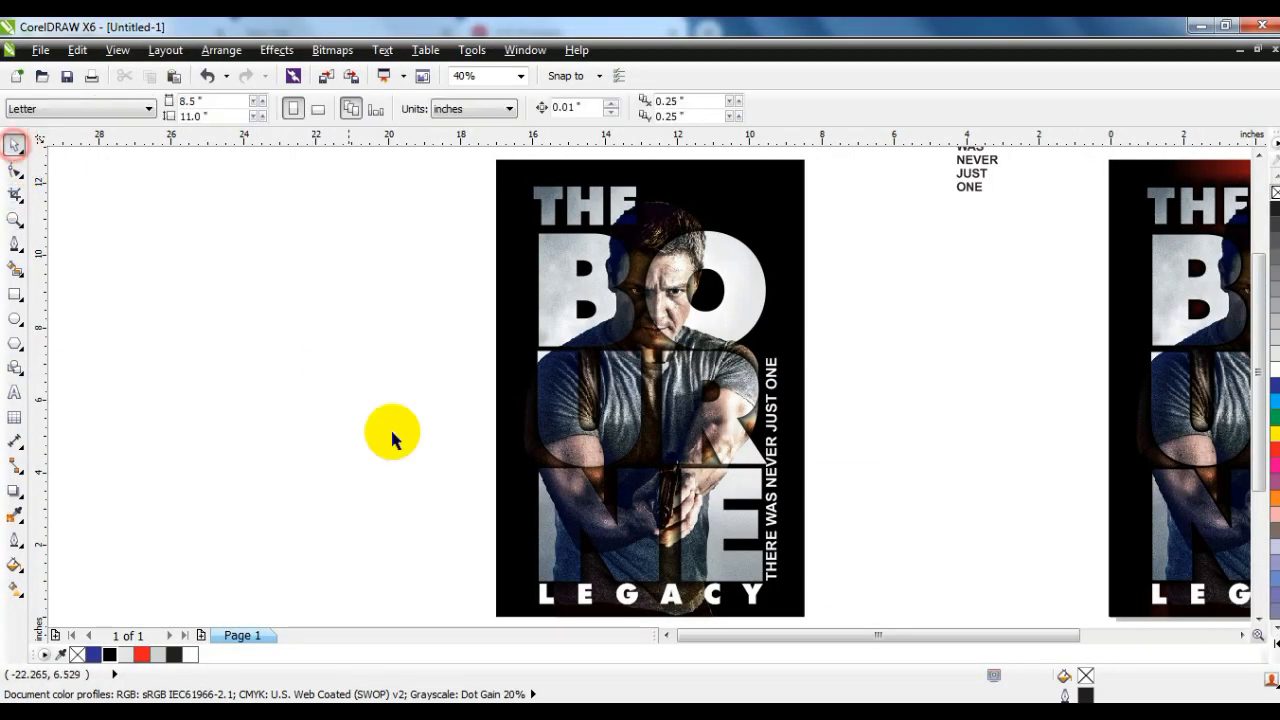
click(740, 225)
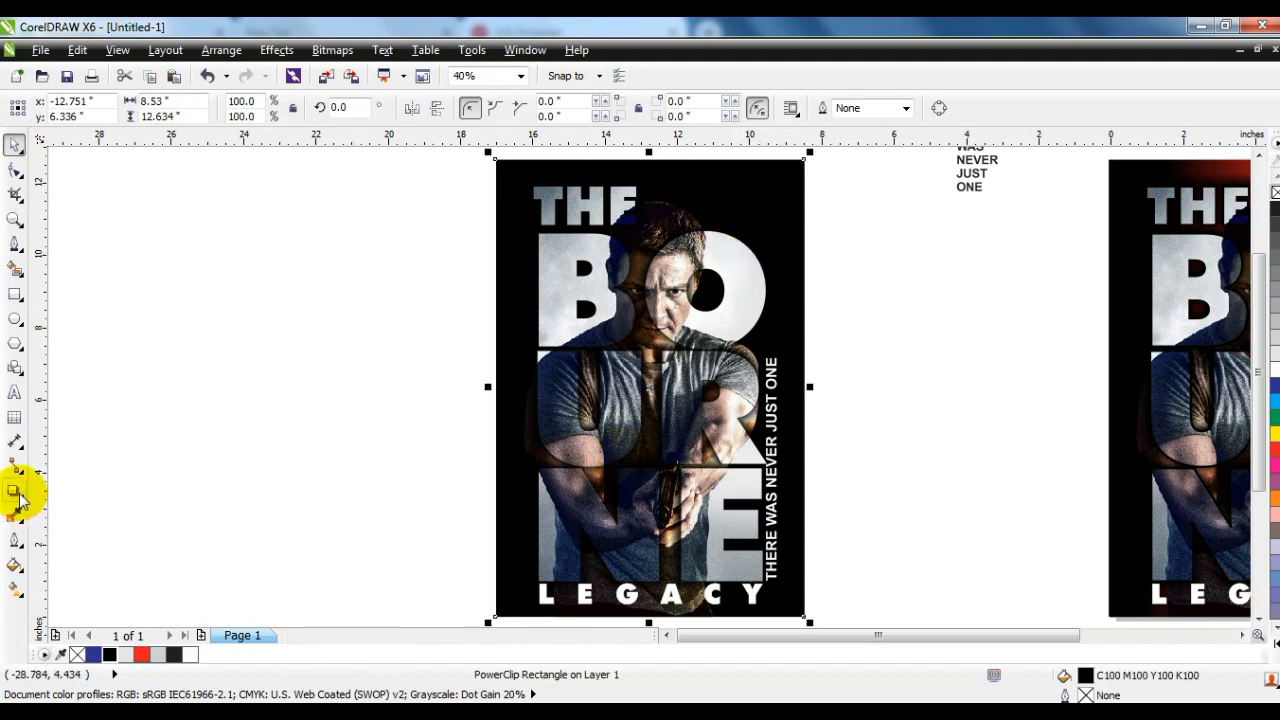
click(14, 589)
drag(521, 437, 790, 437)
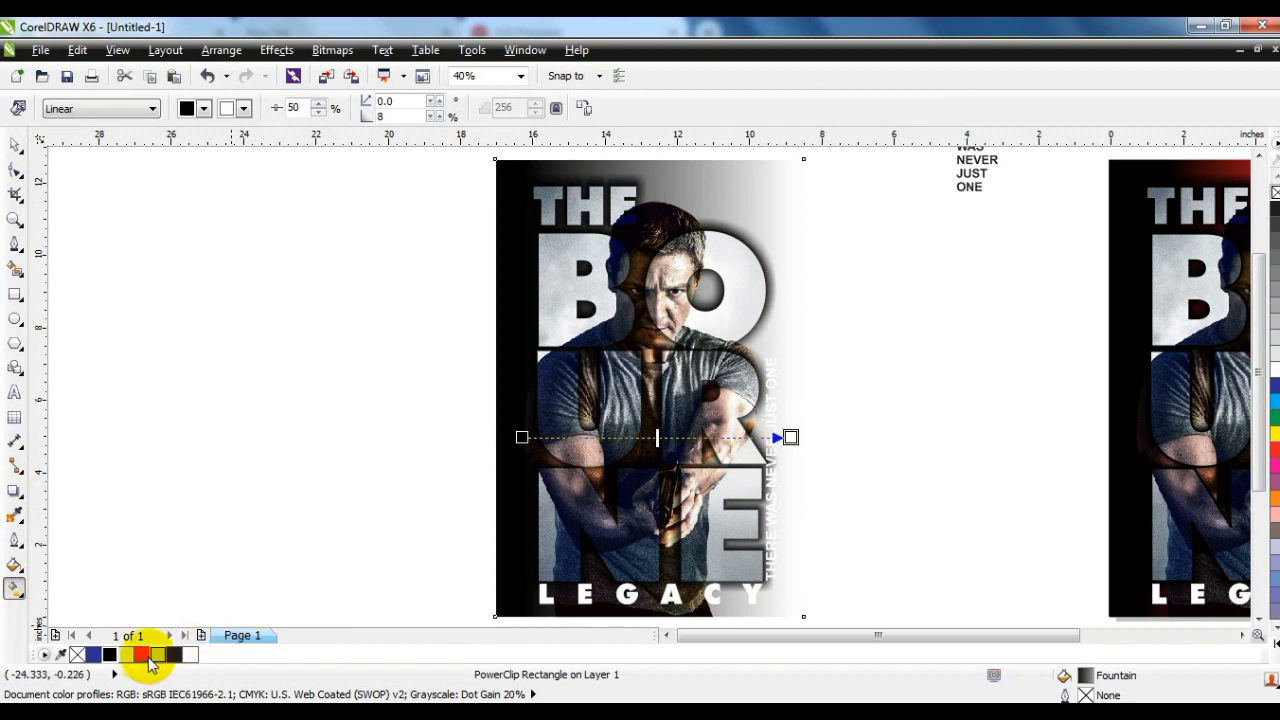
drag(109, 654, 790, 437)
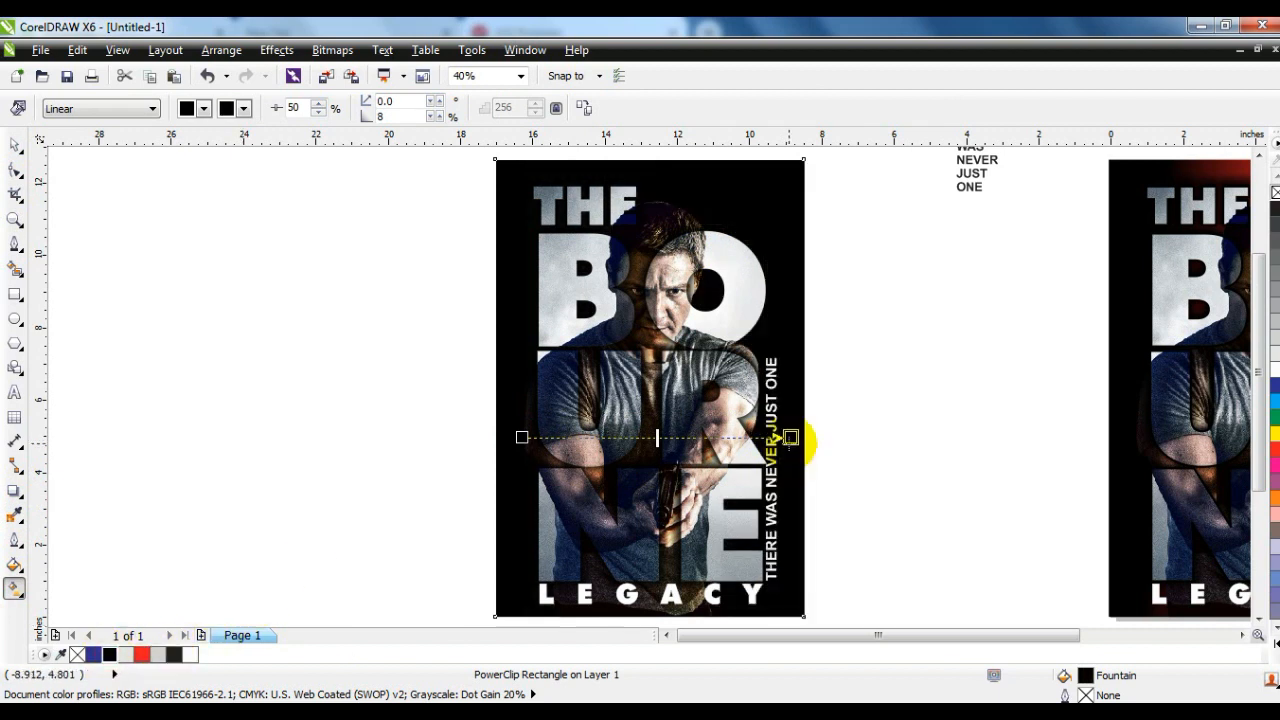
drag(141, 654, 646, 437)
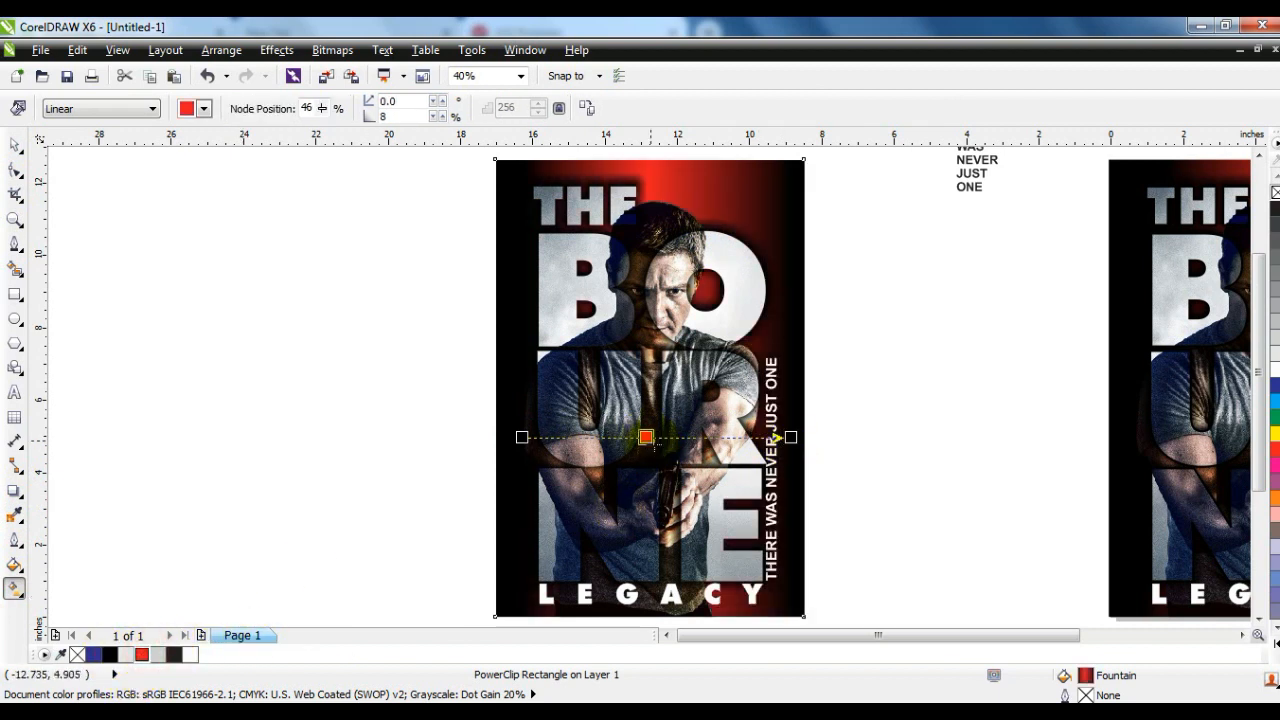
- Recolor the middle of the copied poster's background gradient brown and reposition the fill at an angle of 353.83 degrees
click(1262, 638)
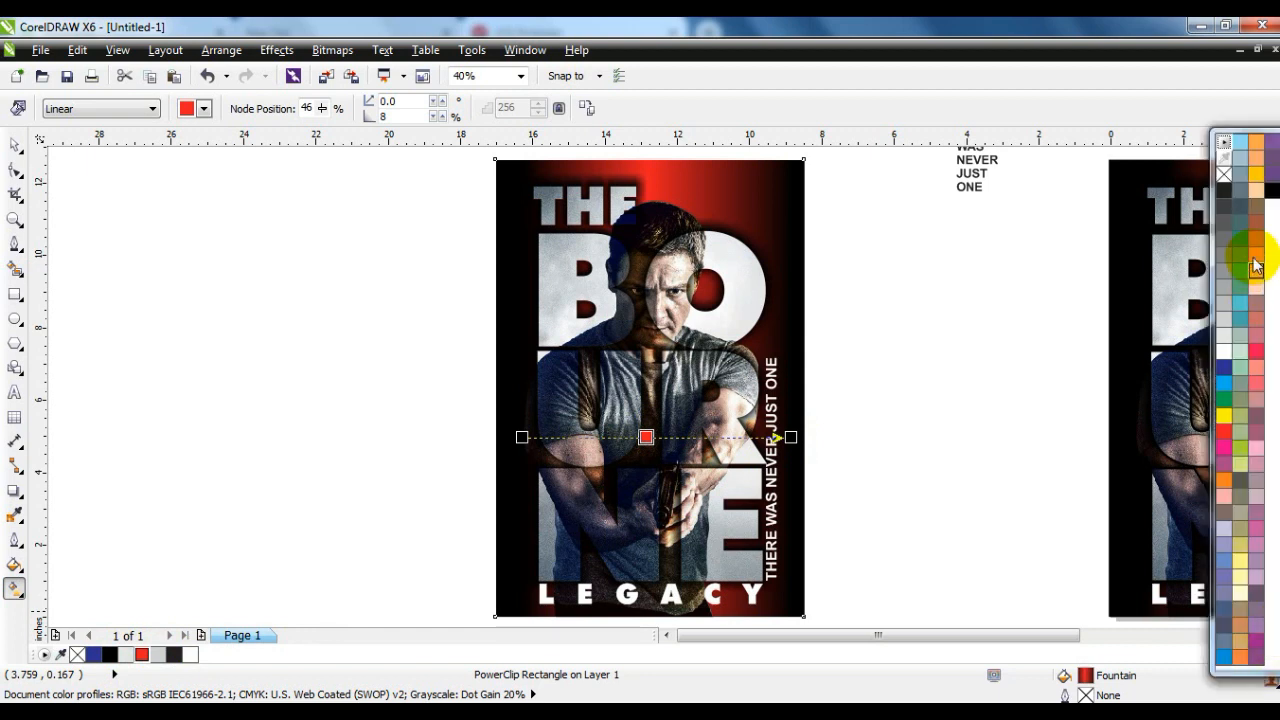
drag(1256, 222, 648, 437)
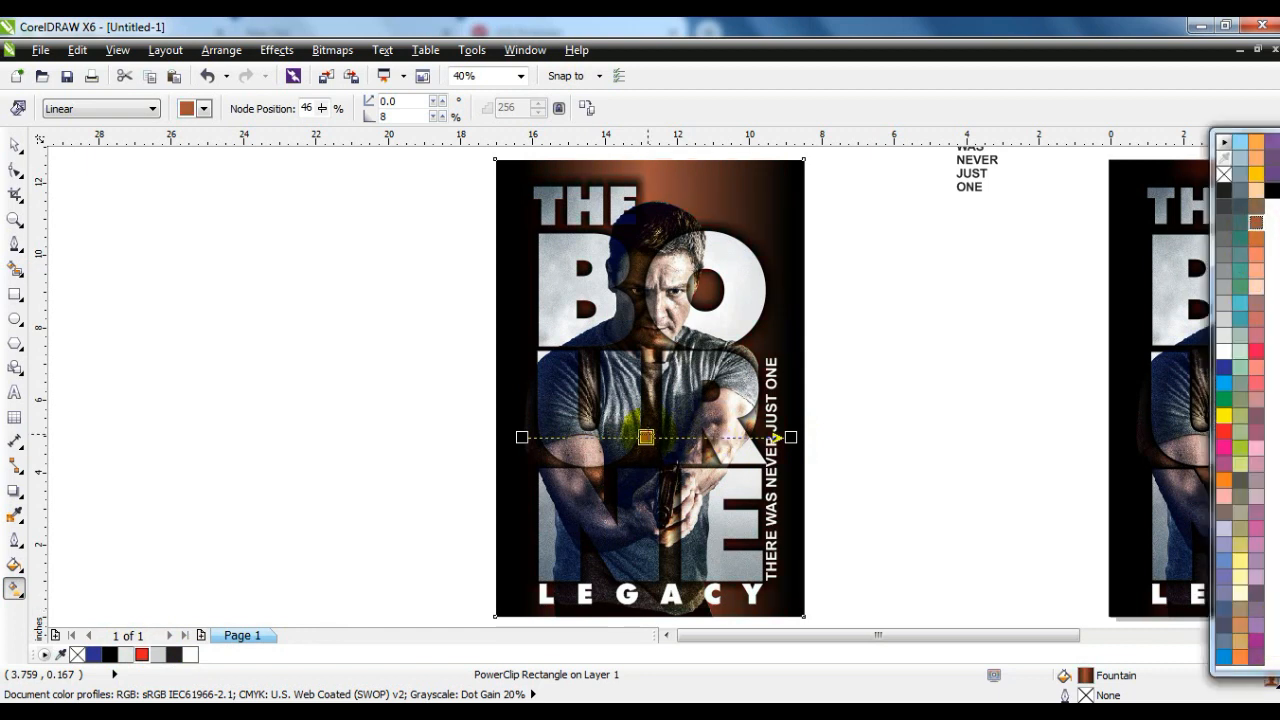
drag(520, 437, 562, 410)
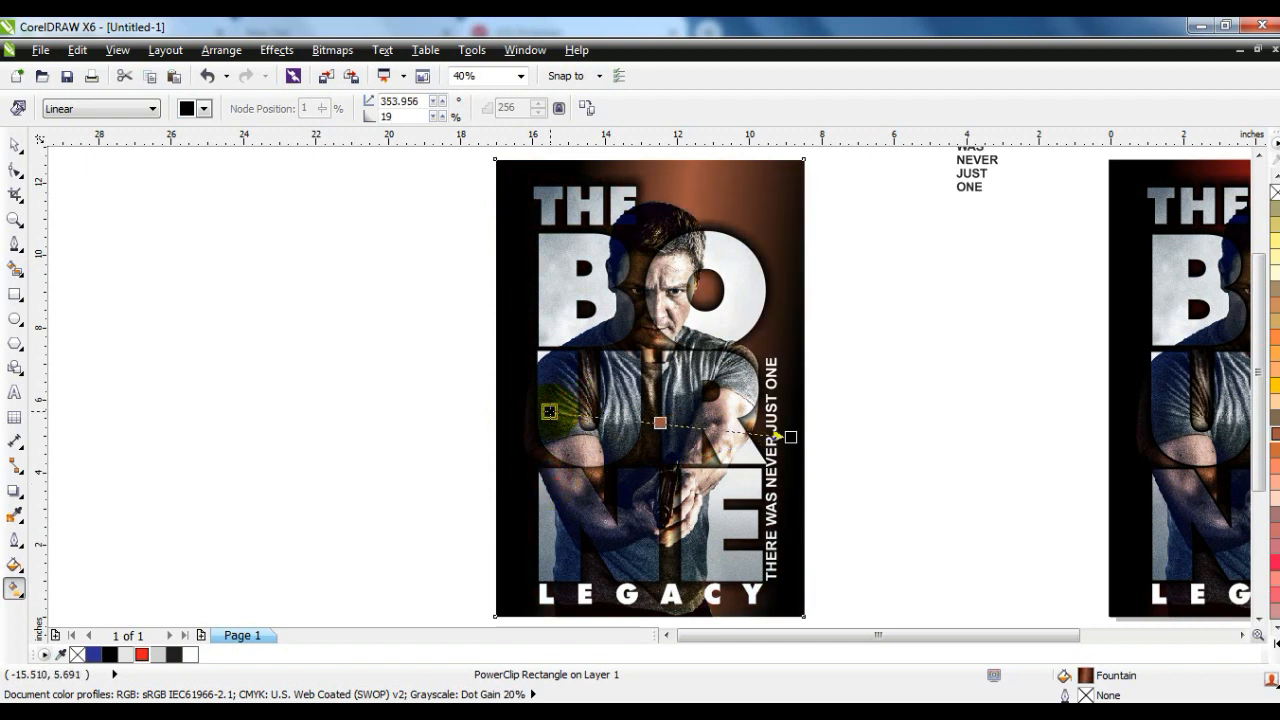
click(15, 145)
click(856, 205)
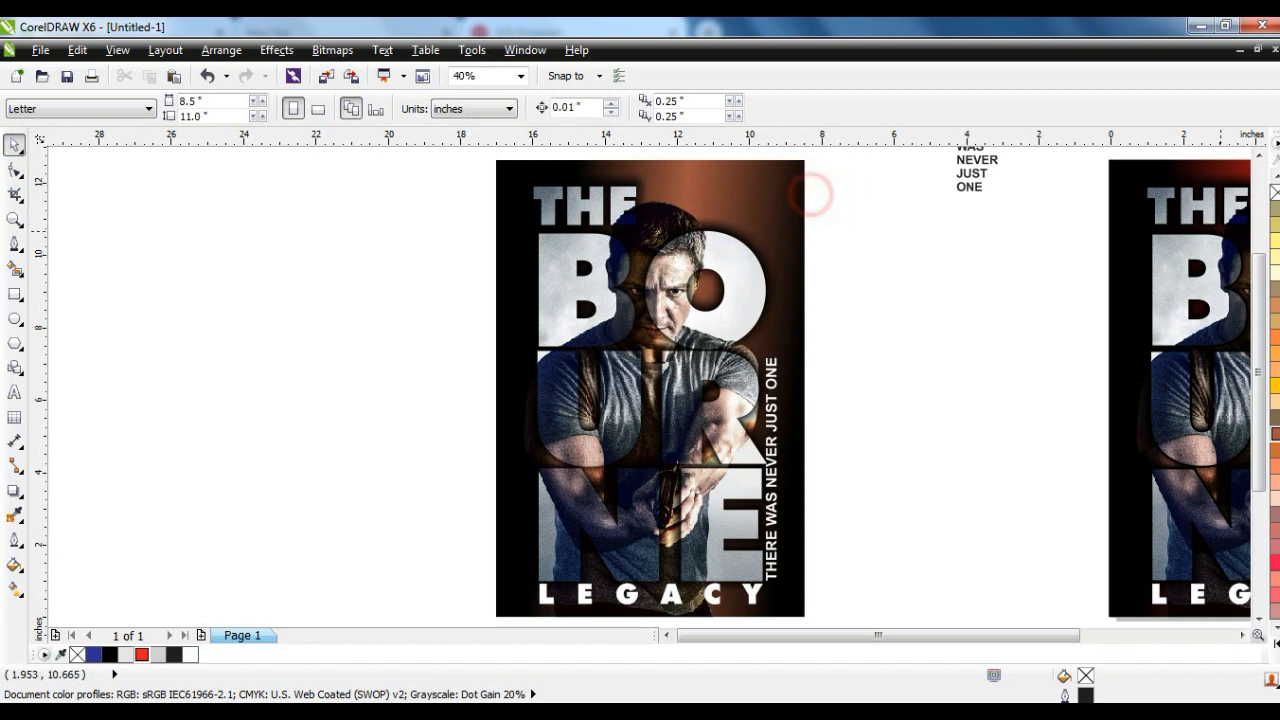
click(747, 220)
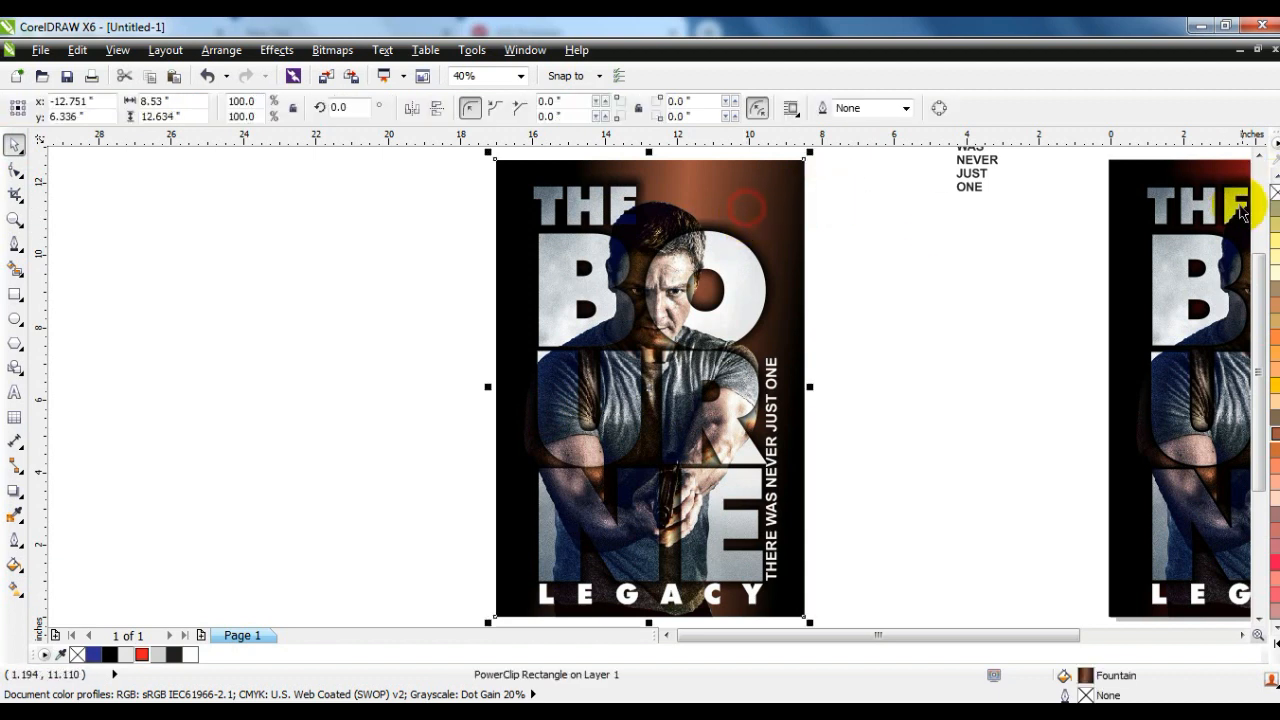
click(857, 306)
- Move the red-background poster directly to the left of the brown one and view both side by side in full-screen preview
scroll(748, 523, down, 3)
drag(777, 538, 591, 294)
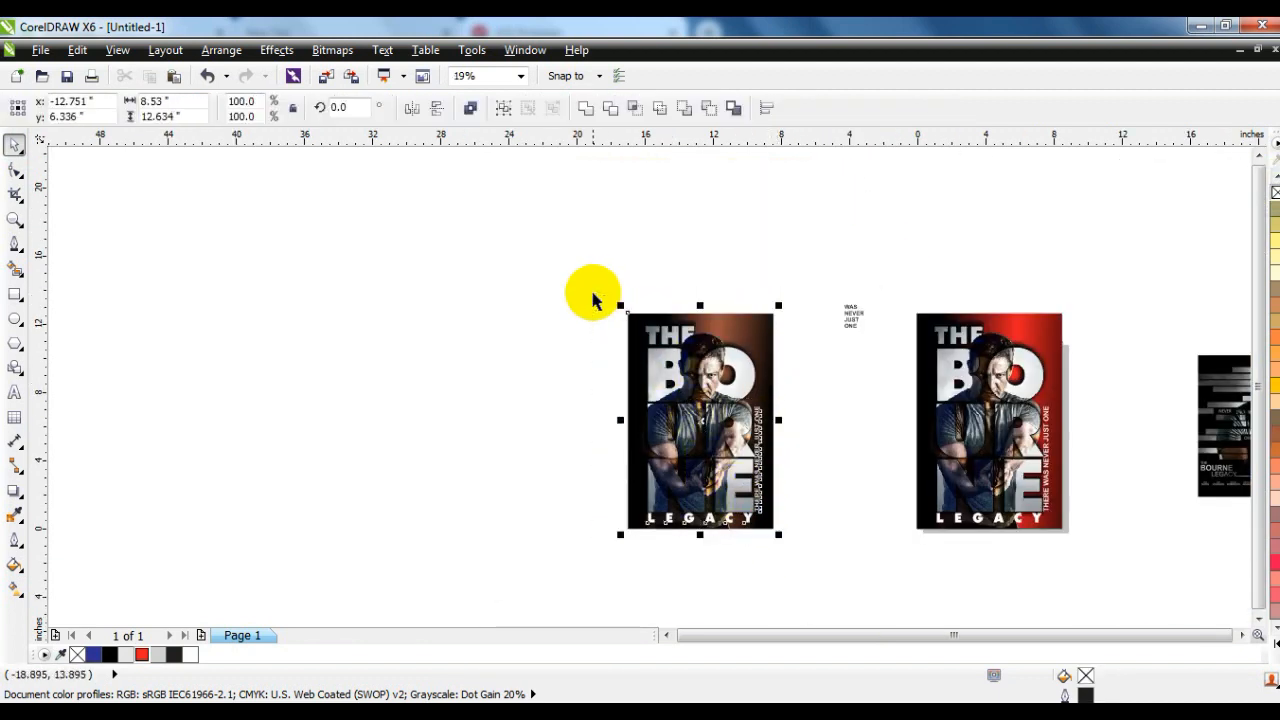
drag(1089, 292, 905, 558)
drag(1008, 392, 566, 409)
drag(423, 303, 805, 548)
key(shift+F2)
key(F9)
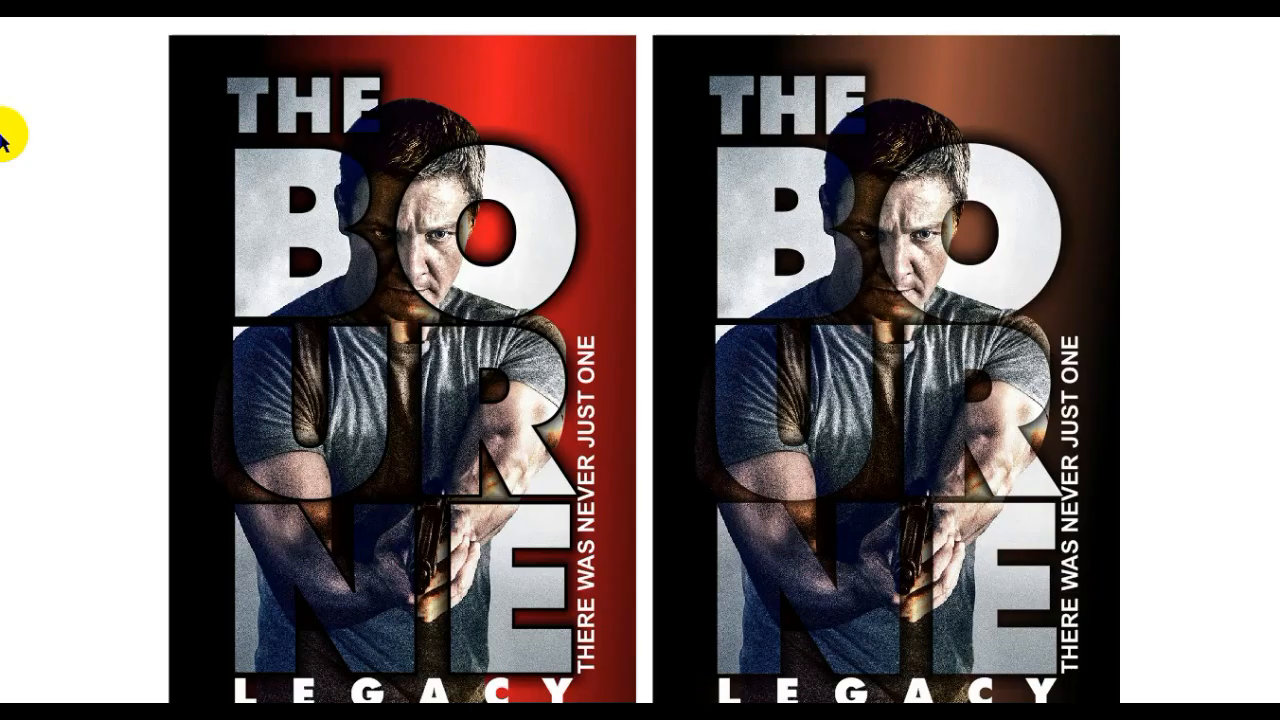